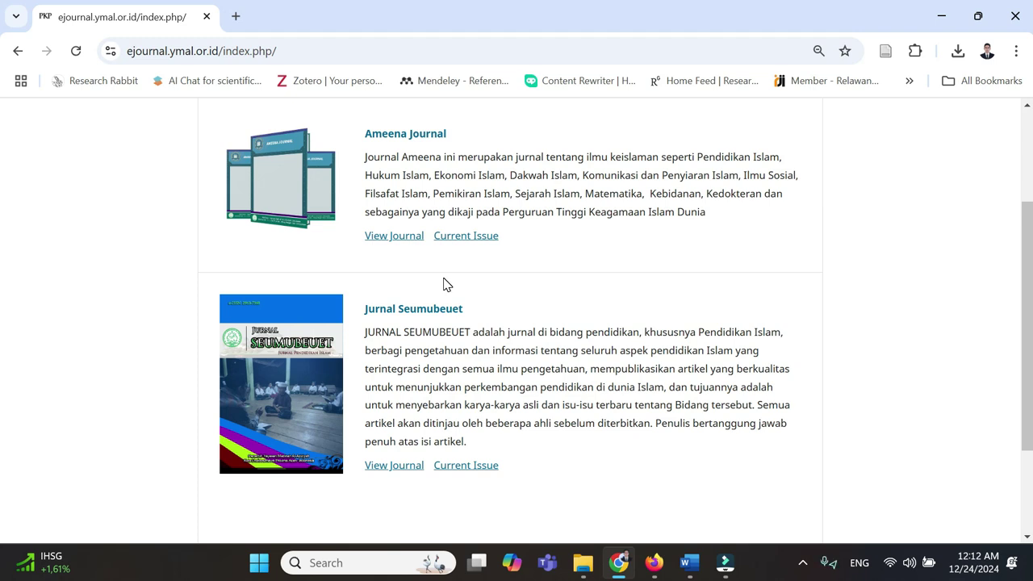
# - Browse the hosted journals list and open the Ameena Journal site showing Vol. 1 No. 01 (2022)
pyautogui.scroll(1, 443, 283)
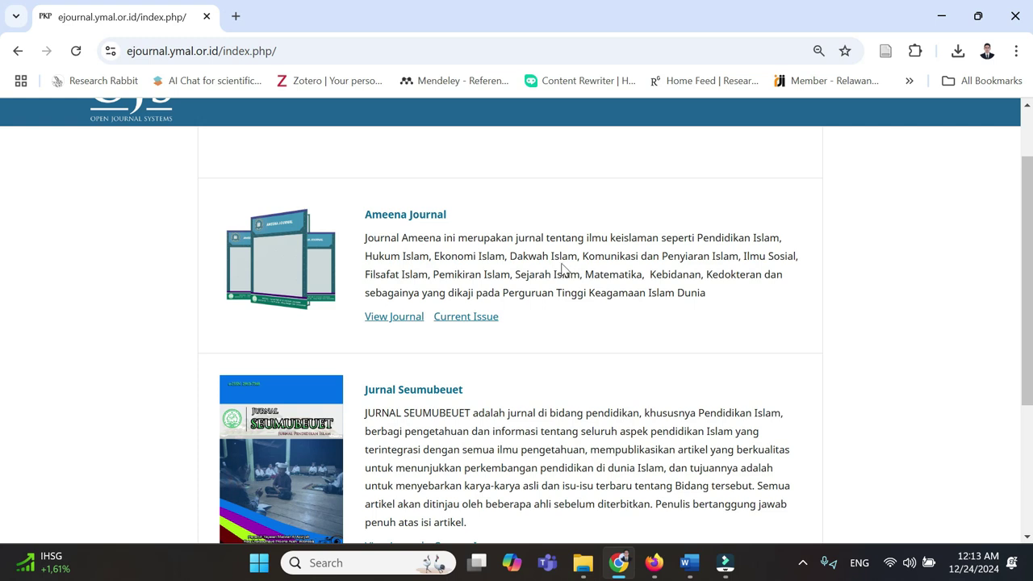
pyautogui.scroll(1, 563, 267)
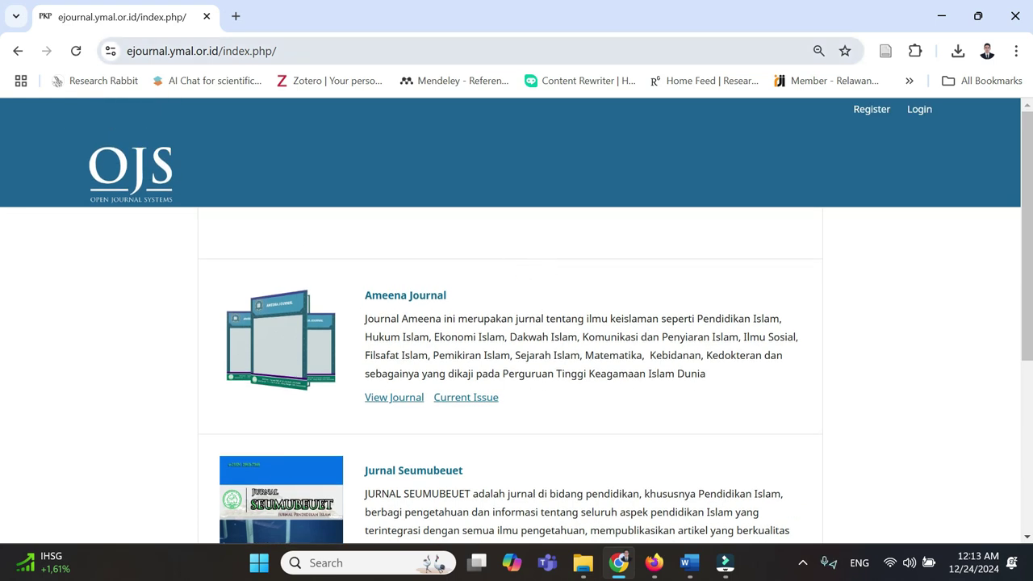
pyautogui.scroll(-1, 339, 307)
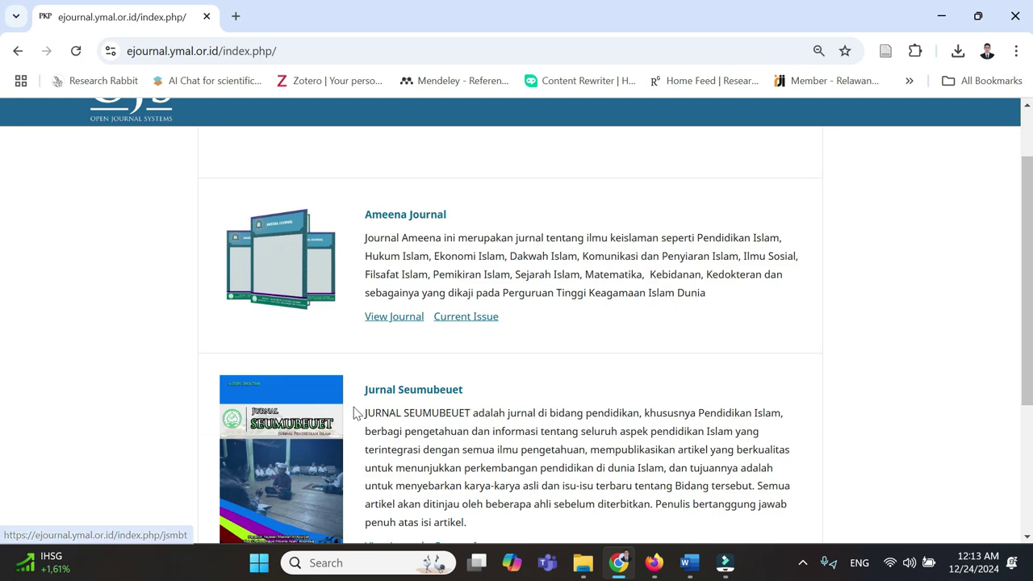
pyautogui.scroll(-1, 352, 414)
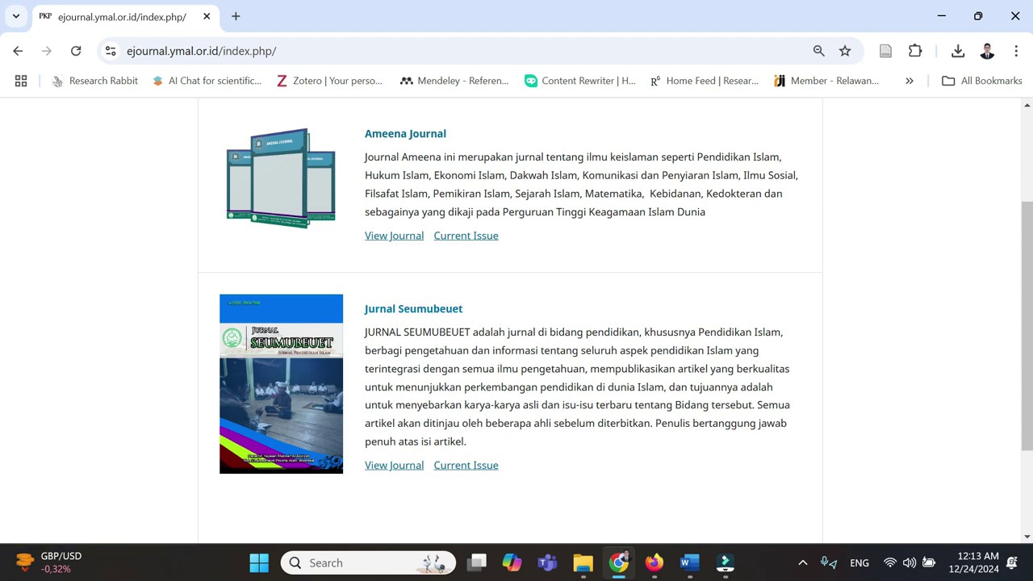
pyautogui.moveTo(495, 175); pyautogui.dragTo(551, 193)
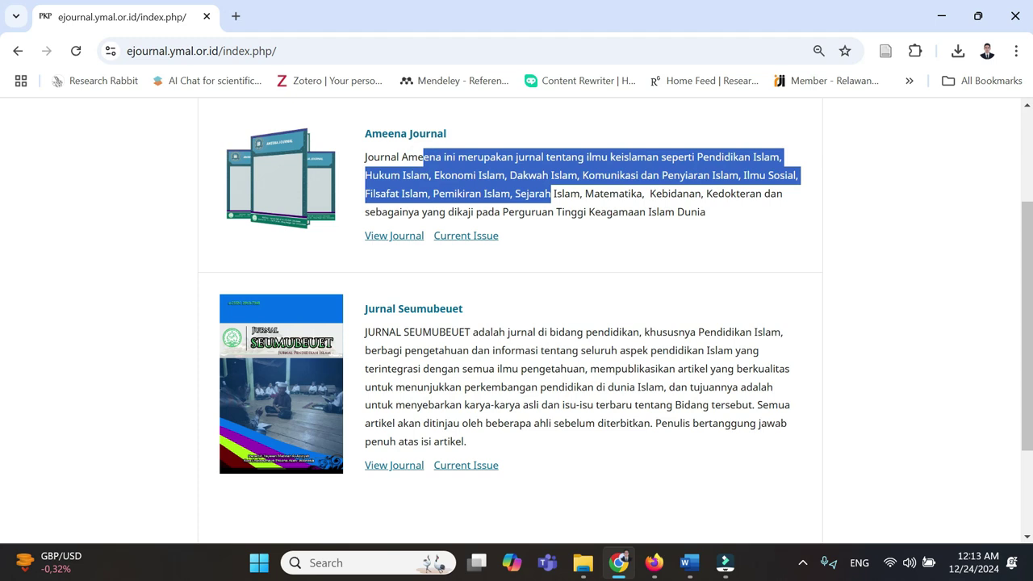
pyautogui.moveTo(417, 350); pyautogui.dragTo(690, 424)
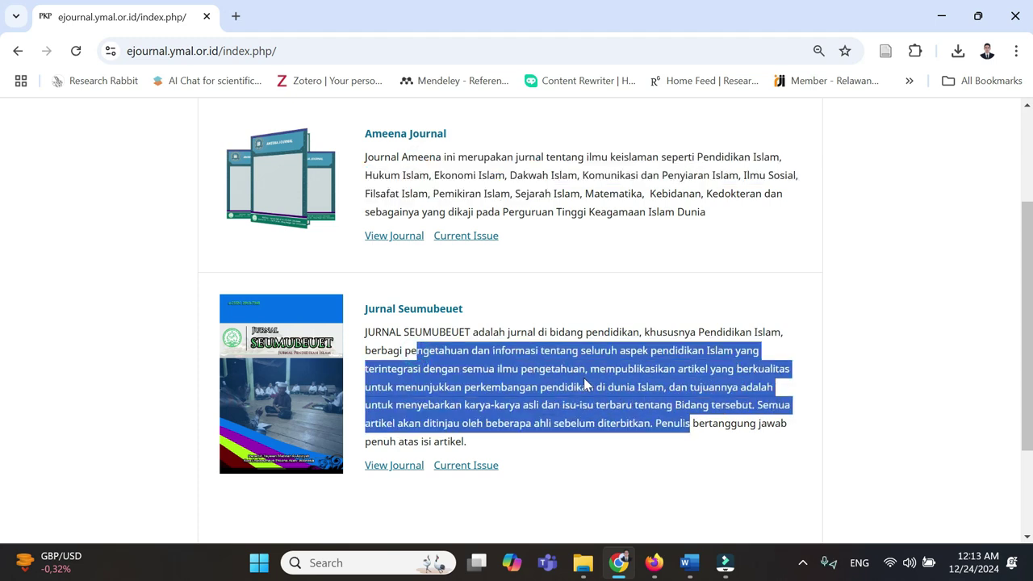
pyautogui.click(800, 222)
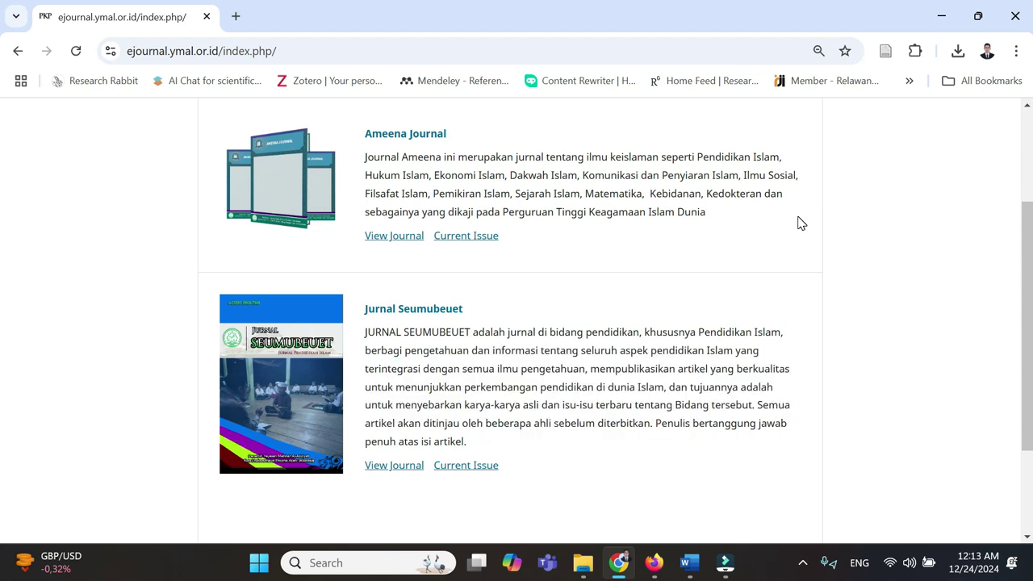
pyautogui.click(403, 242)
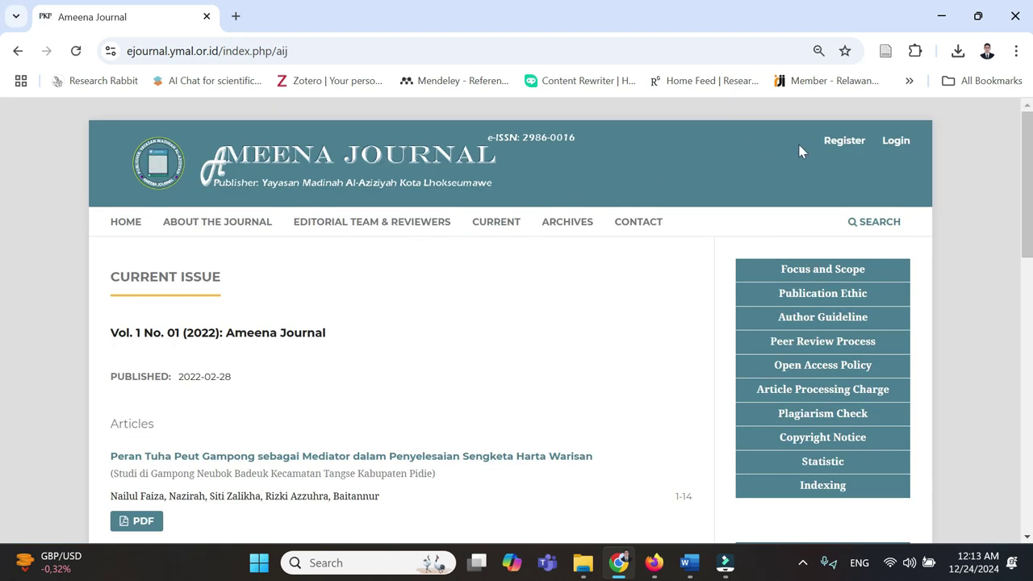
# - Open the registration form, focus Given Name, and bring the 'ameena jurnal spi 11' manuscript forward
pyautogui.click(844, 145)
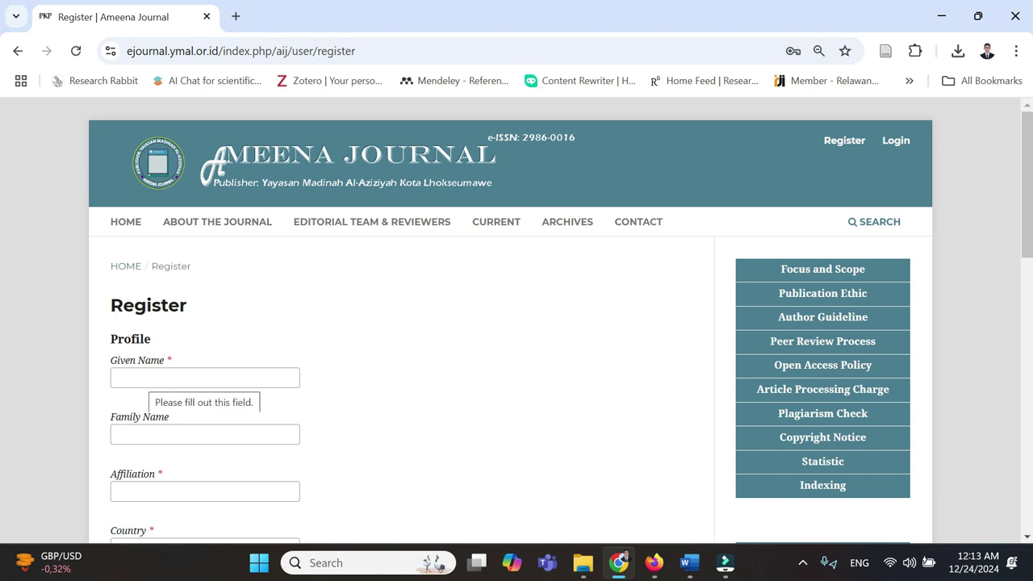
pyautogui.click(138, 380)
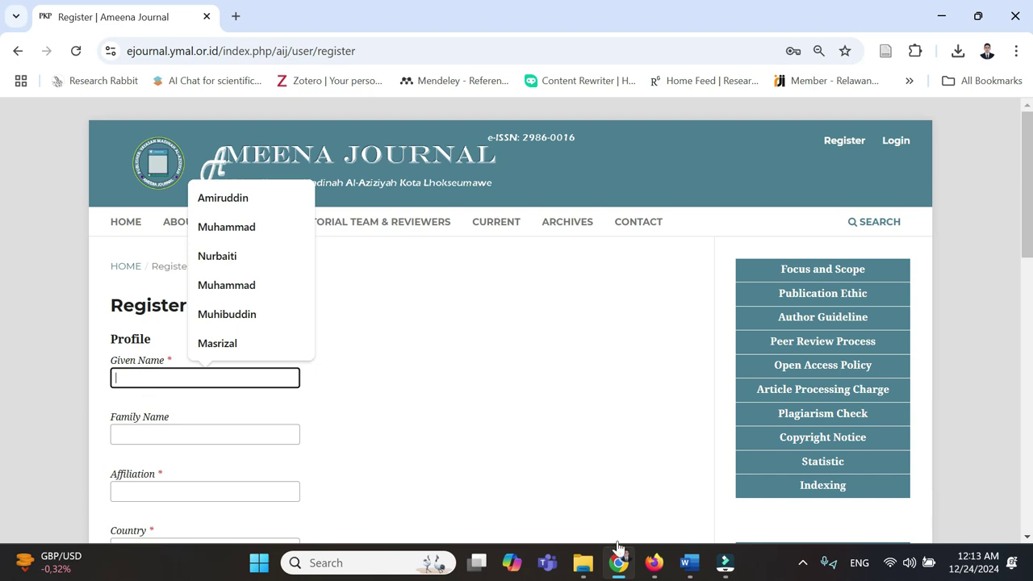
pyautogui.click(689, 562)
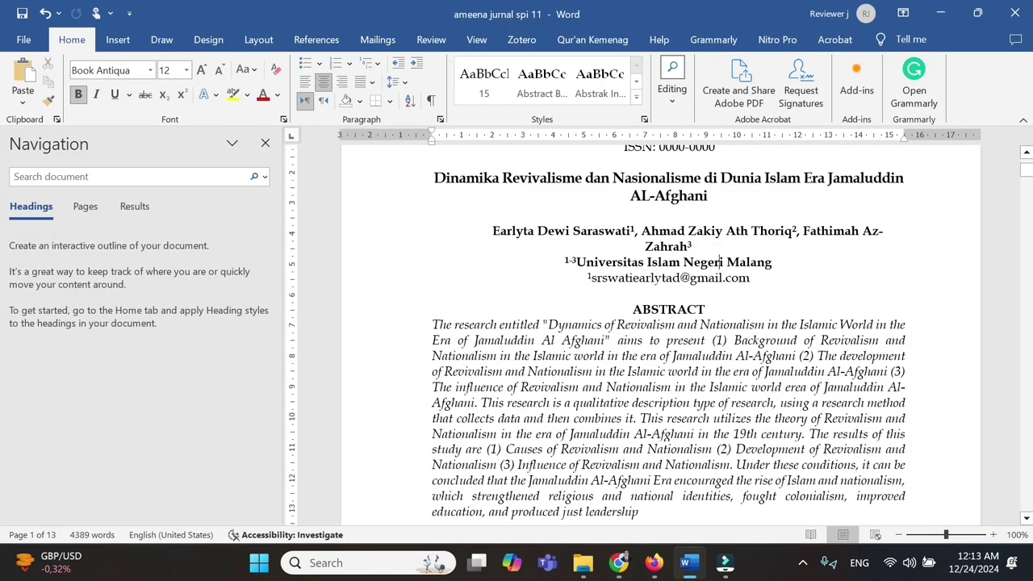
# - Copy the first author's full name from the Word manuscript
pyautogui.moveTo(492, 230); pyautogui.dragTo(571, 231)
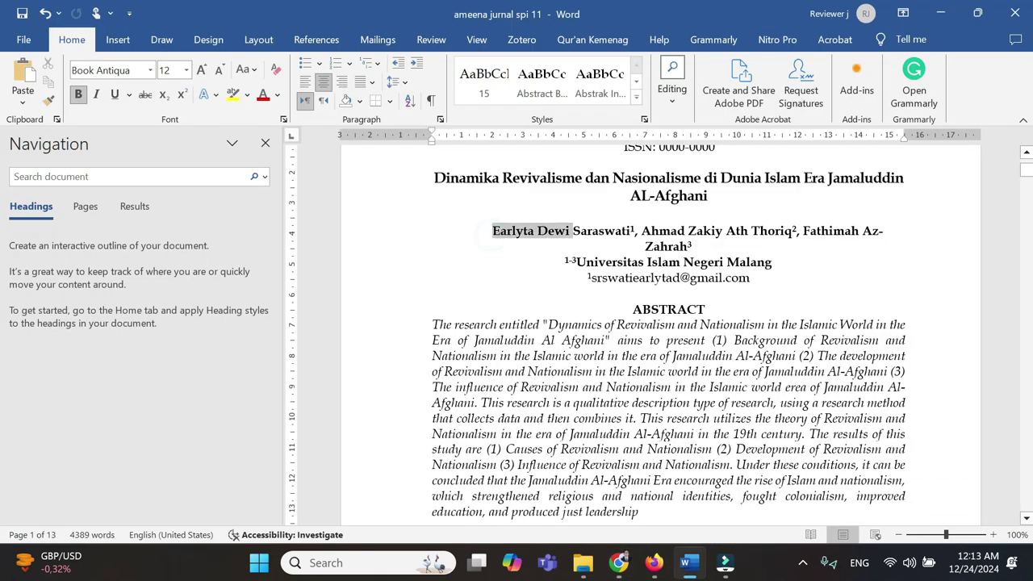
pyautogui.click(618, 562)
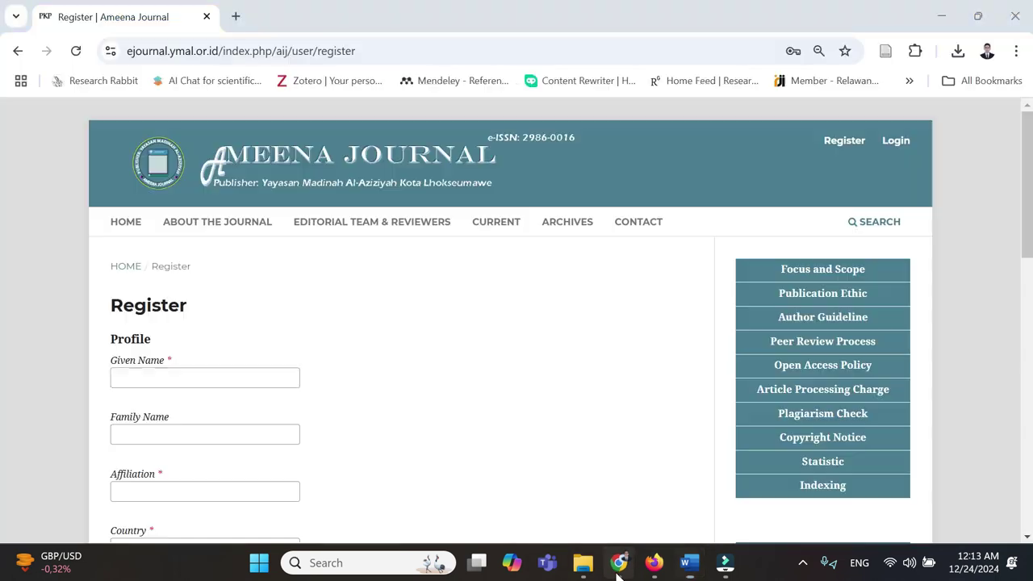
pyautogui.click(689, 573)
pyautogui.click(535, 244)
pyautogui.moveTo(492, 230); pyautogui.dragTo(627, 231)
pyautogui.hotkey('ctrl', 'c')
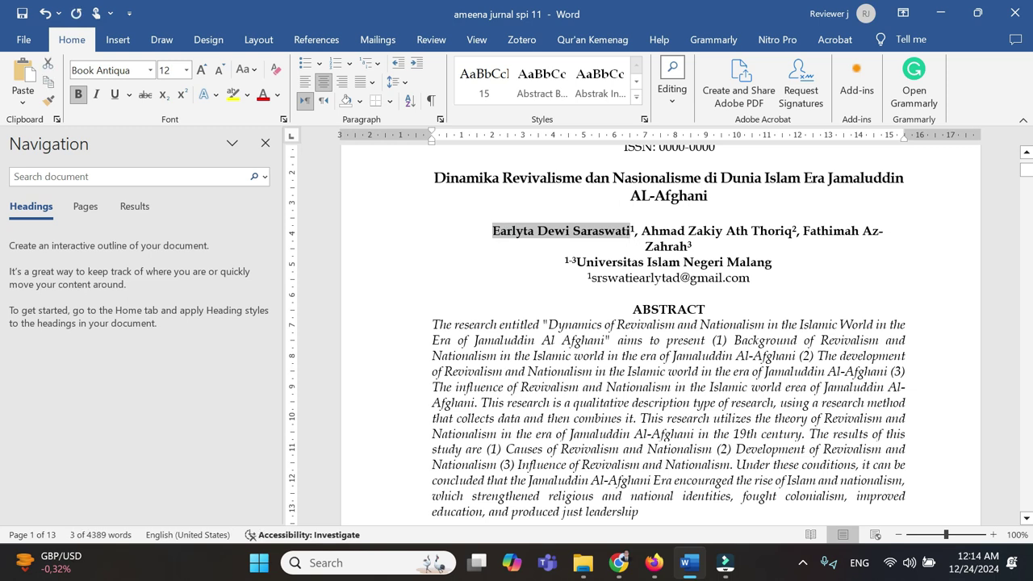
pyautogui.click(615, 558)
# - Paste the name into Given Name and Family Name, trimming each to its proper part
pyautogui.click(176, 359)
pyautogui.hotkey('ctrl', 'v')
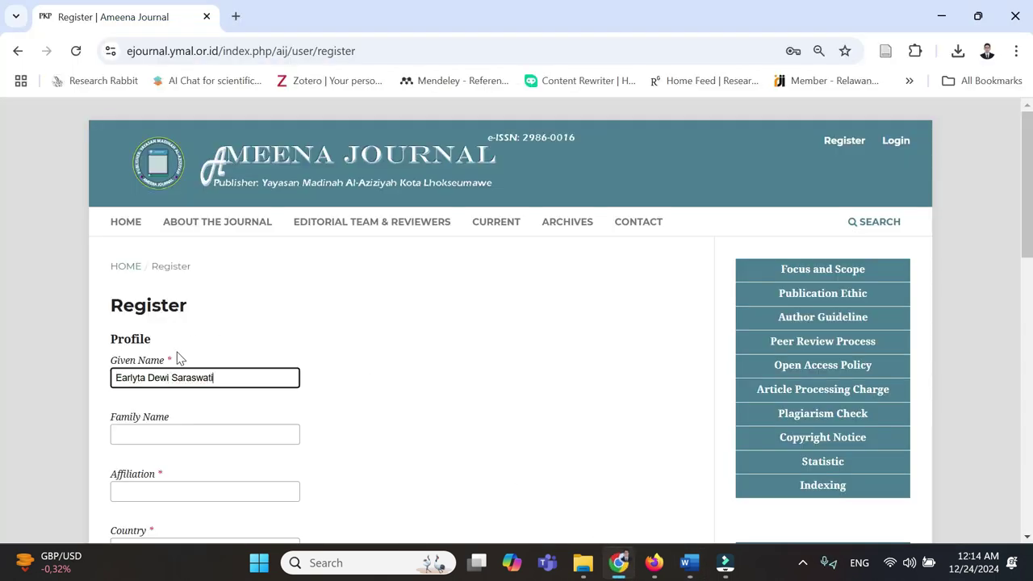
pyautogui.hotkey('ctrl', 'BackSpace')
pyautogui.press('Tab')
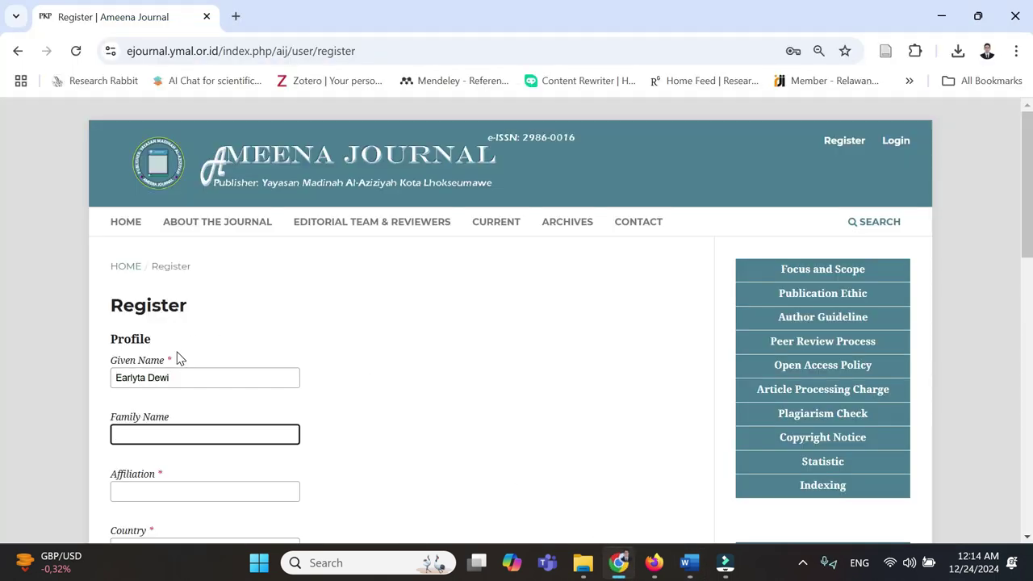
pyautogui.hotkey('ctrl', 'v')
pyautogui.hotkey('ctrl', 'BackSpace')
pyautogui.hotkey('ctrl', 'BackSpace')
# - Fill Affiliation with 'Universitas Islam Negeri Malang' copied from the Word manuscript
pyautogui.click(205, 492)
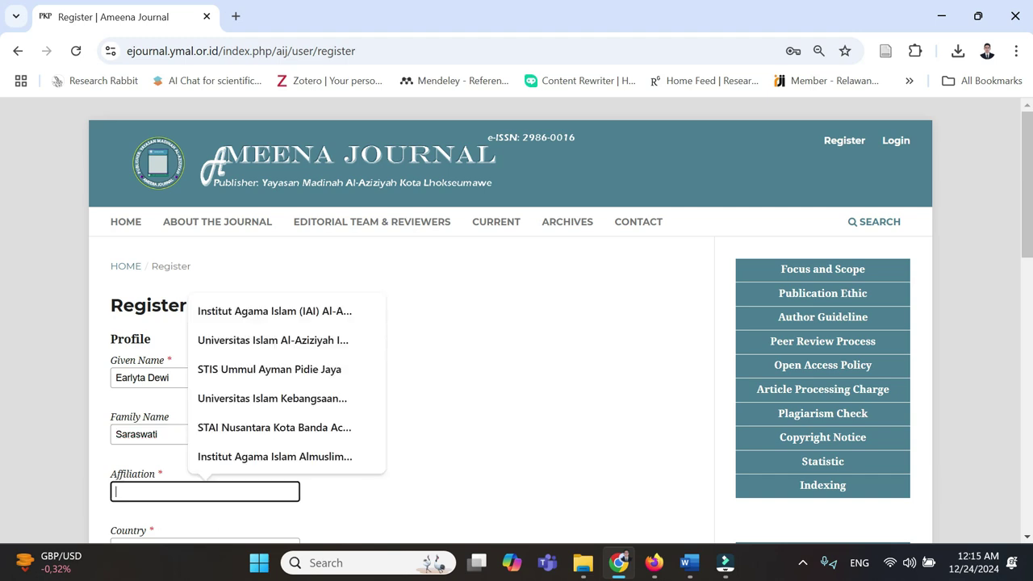
pyautogui.click(689, 562)
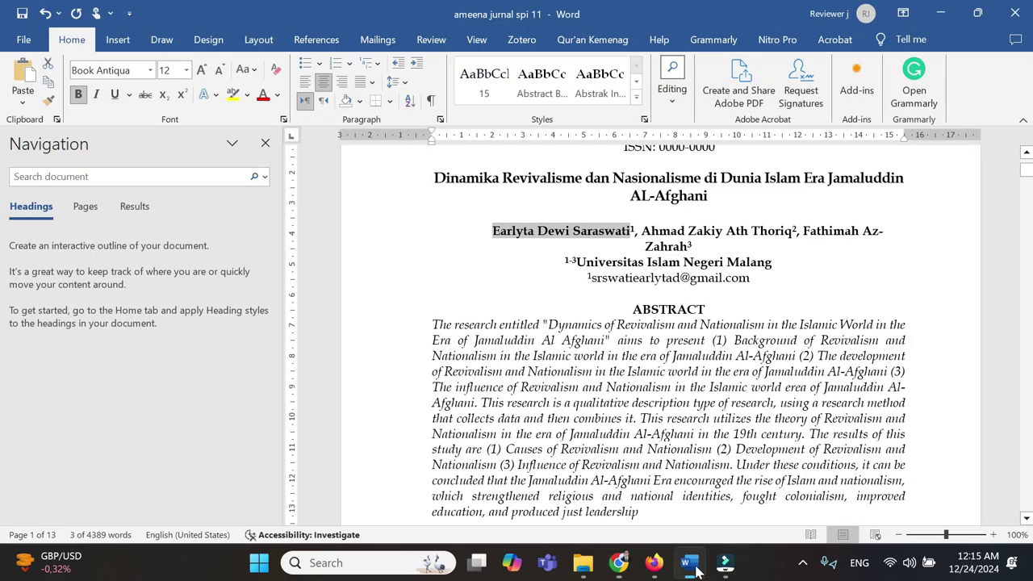
pyautogui.moveTo(772, 261); pyautogui.dragTo(576, 261)
pyautogui.hotkey('ctrl', 'c')
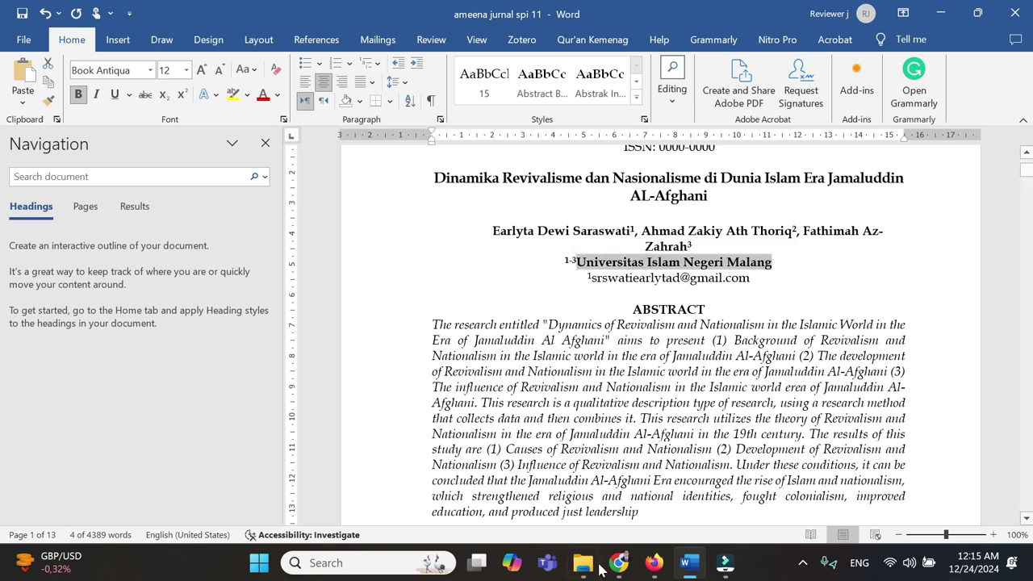
pyautogui.click(619, 562)
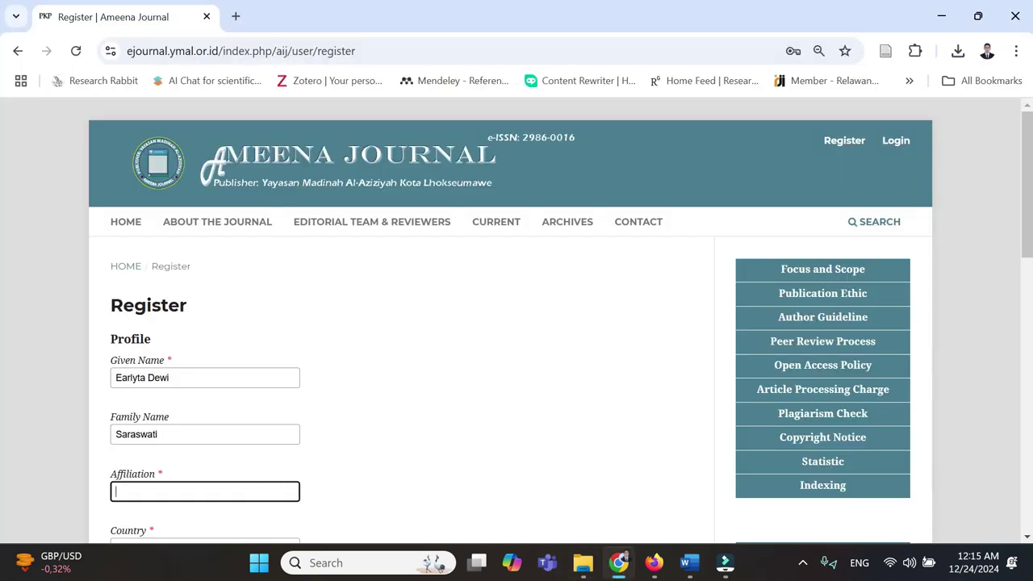
pyautogui.hotkey('ctrl', 'v')
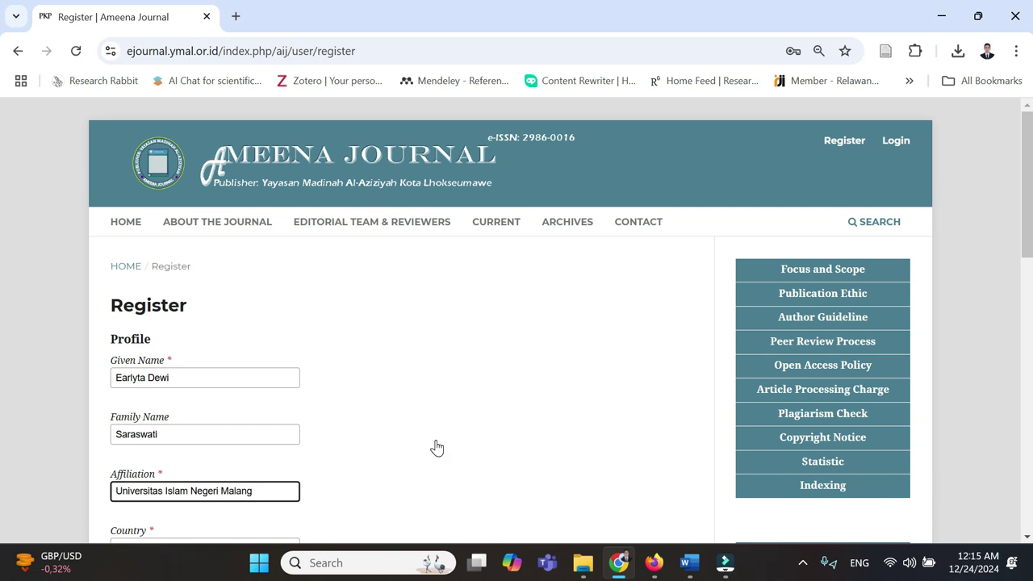
# - Set Country to Indonesia
pyautogui.scroll(-2, 436, 448)
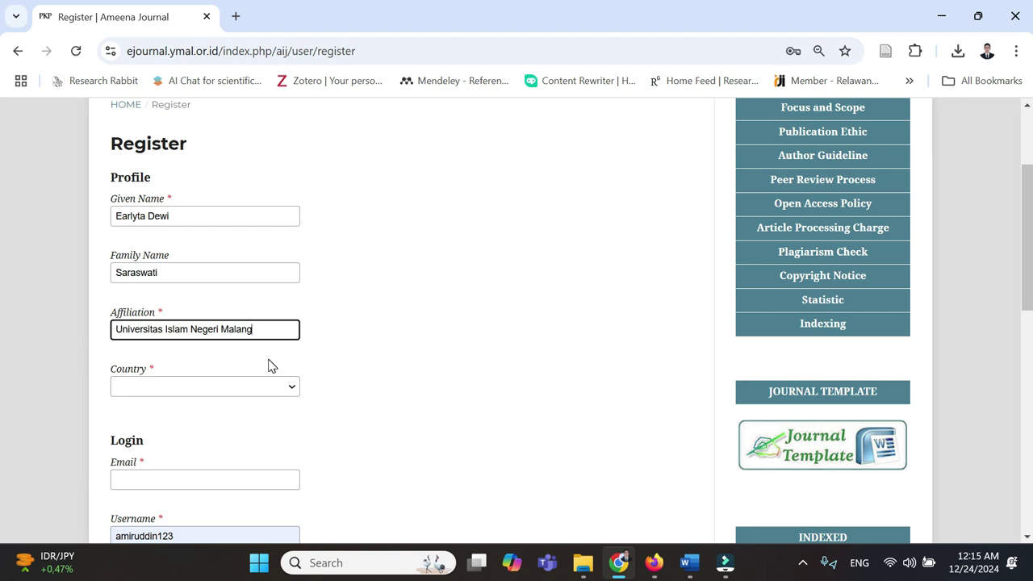
pyautogui.click(213, 388)
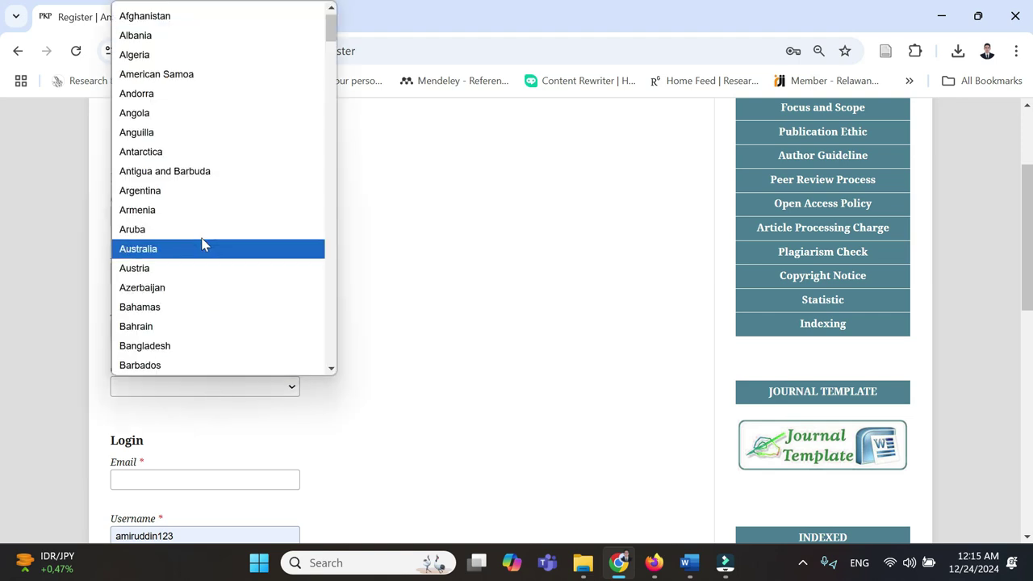
pyautogui.press('i')
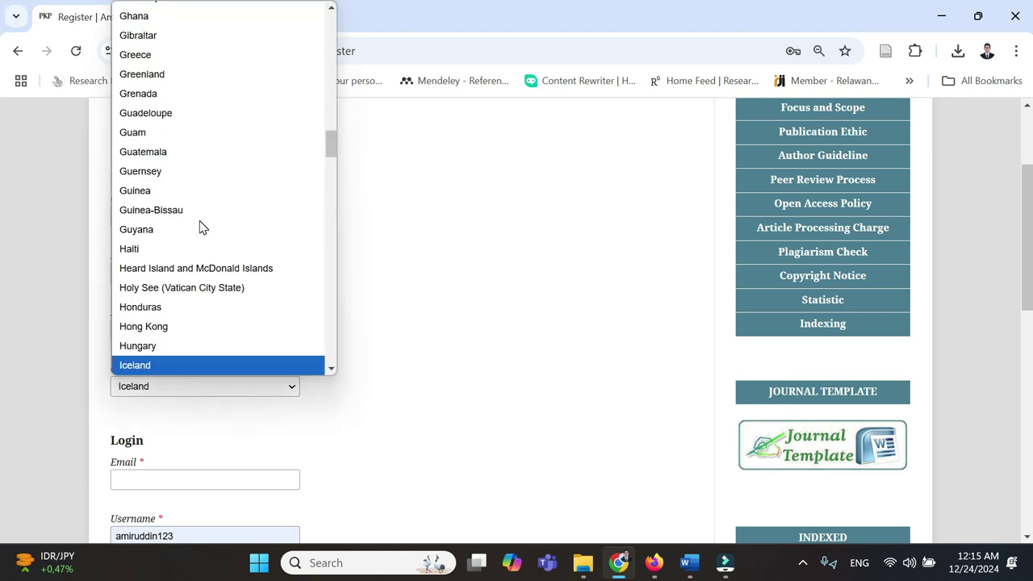
pyautogui.press('Down')
pyautogui.press('Down')
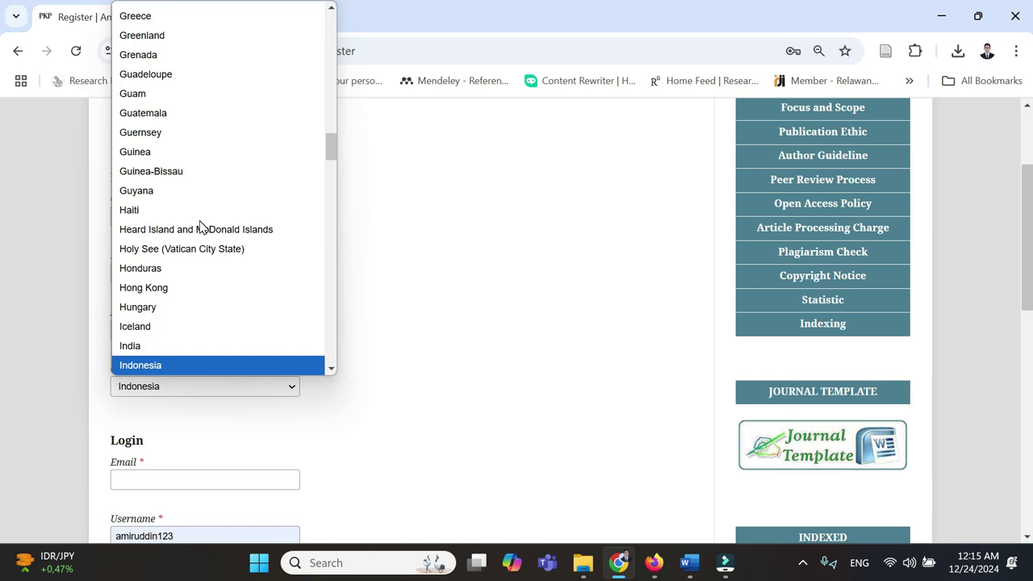
pyautogui.press('Return')
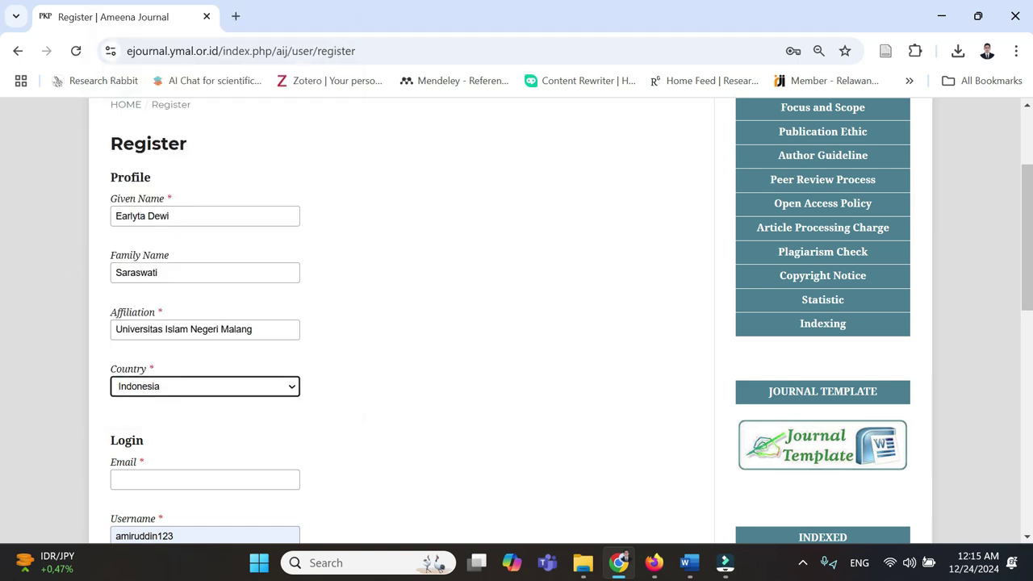
pyautogui.scroll(-1, 203, 349)
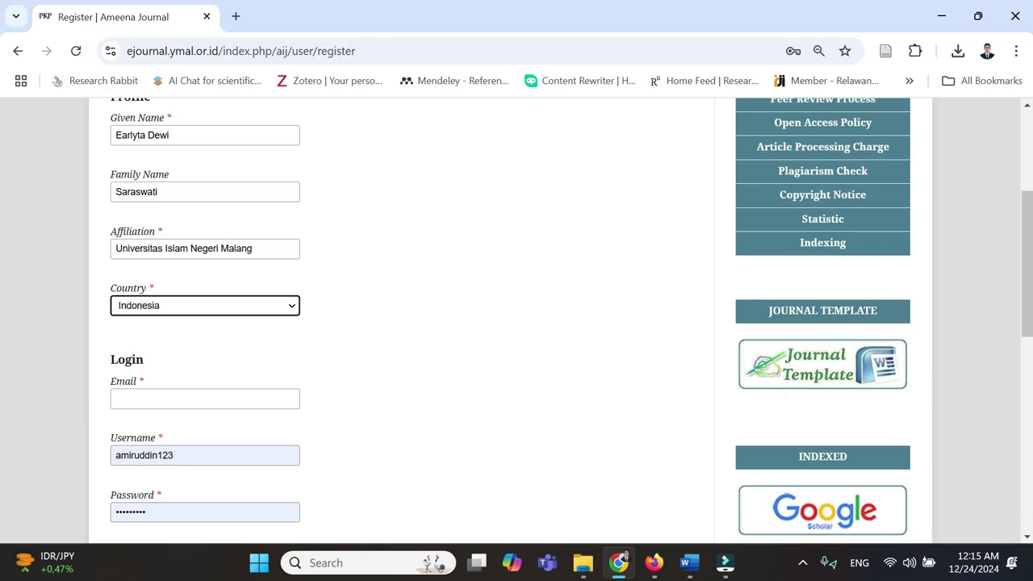
# - Fill Email with the author's address copied from Word, removing the stray leading digit
pyautogui.scroll(-1, 207, 335)
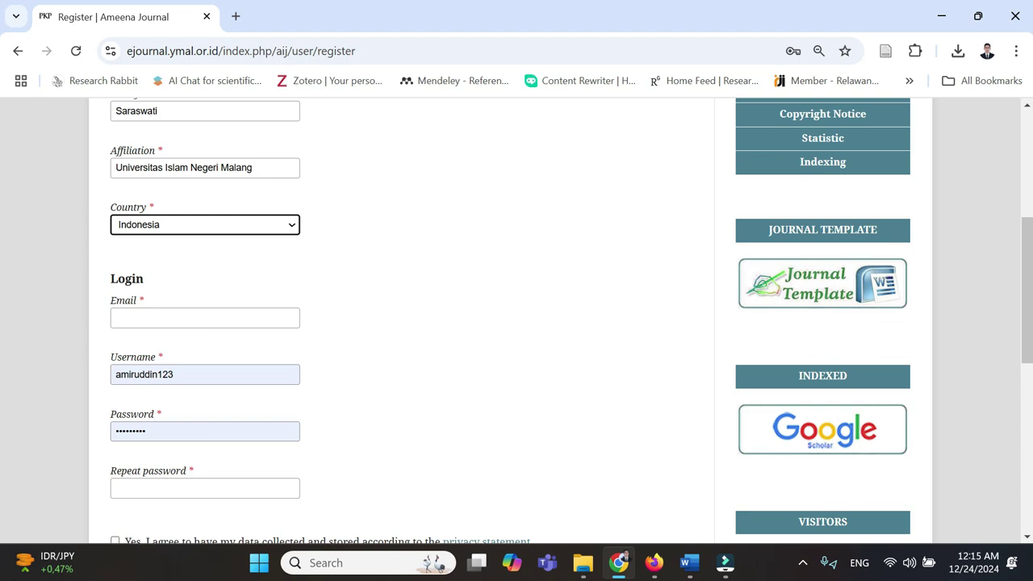
pyautogui.click(146, 321)
pyautogui.moveTo(688, 563)
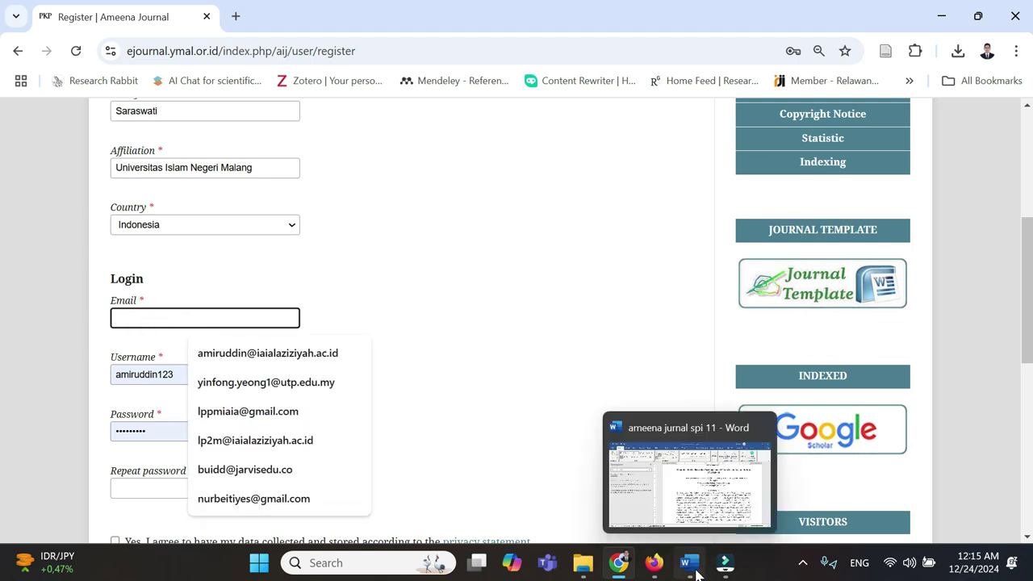
pyautogui.click(689, 484)
pyautogui.moveTo(756, 279); pyautogui.dragTo(604, 287)
pyautogui.hotkey('ctrl', 'c')
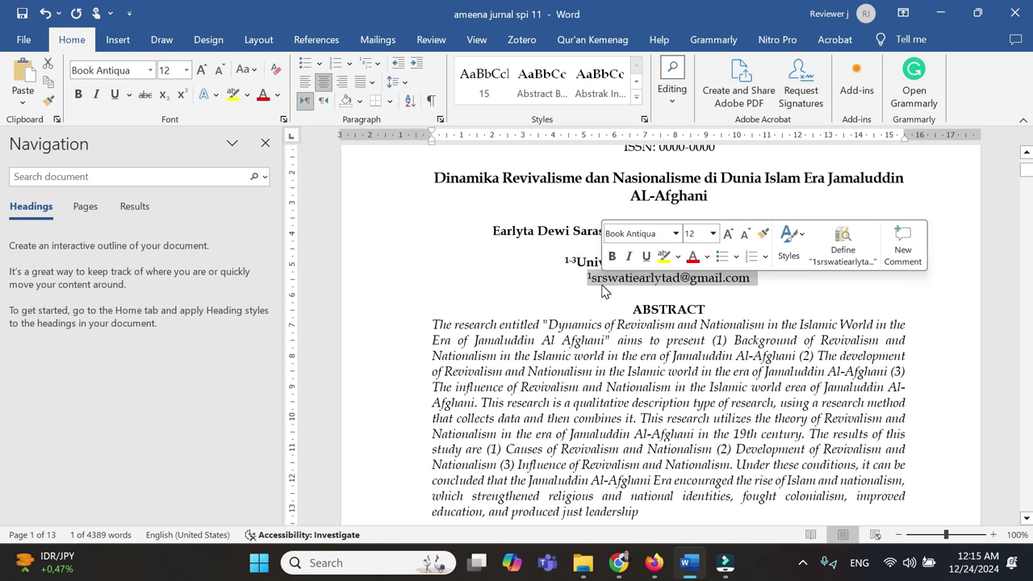
pyautogui.click(619, 563)
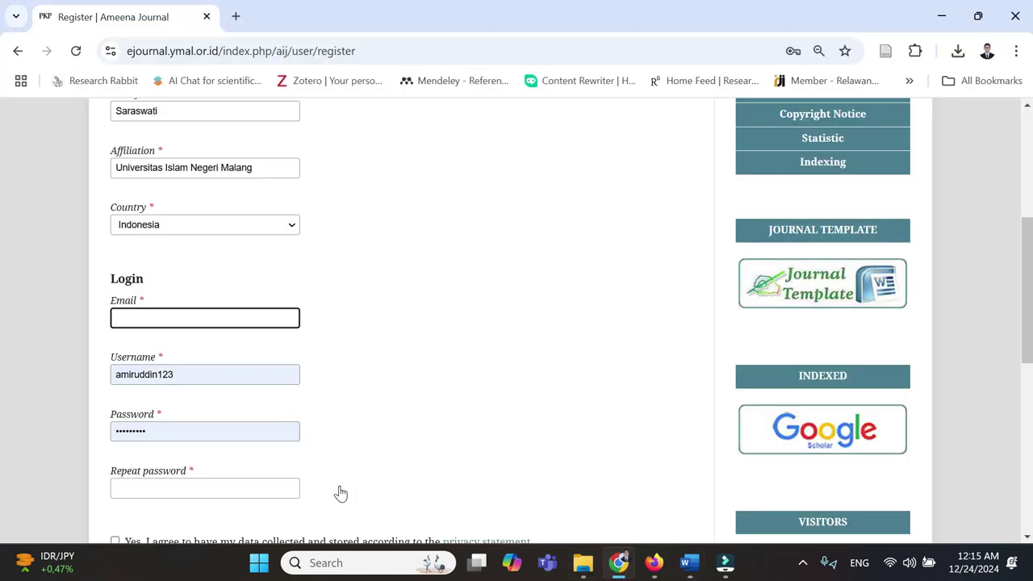
pyautogui.hotkey('ctrl', 'v')
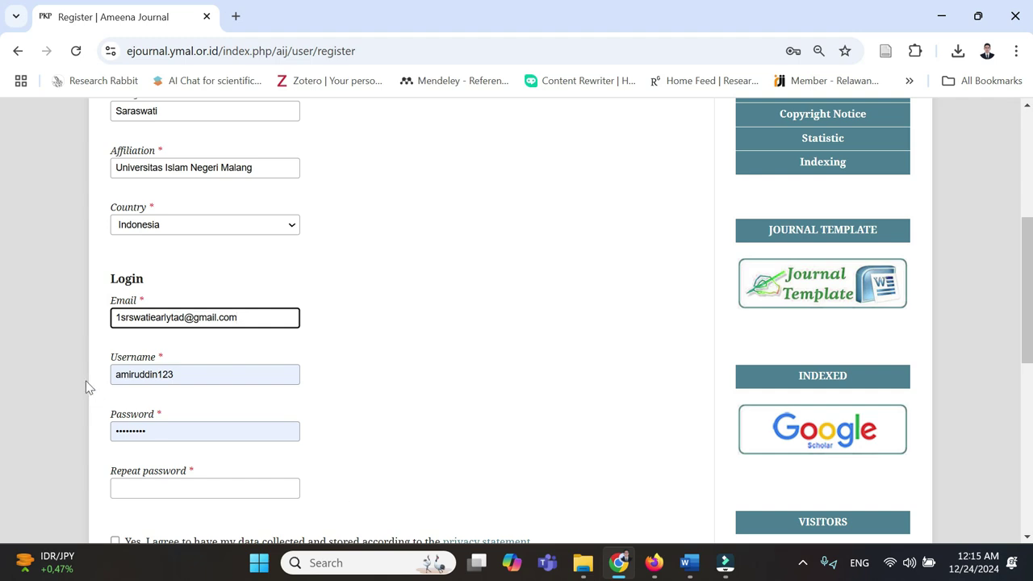
pyautogui.click(120, 318)
pyautogui.press('BackSpace')
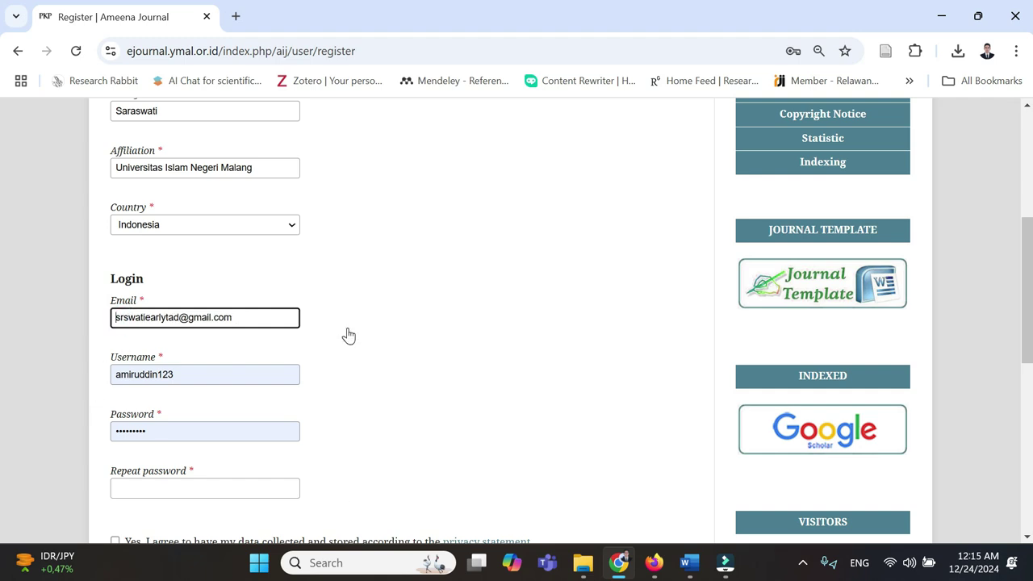
pyautogui.click(255, 316)
pyautogui.scroll(-2, 158, 341)
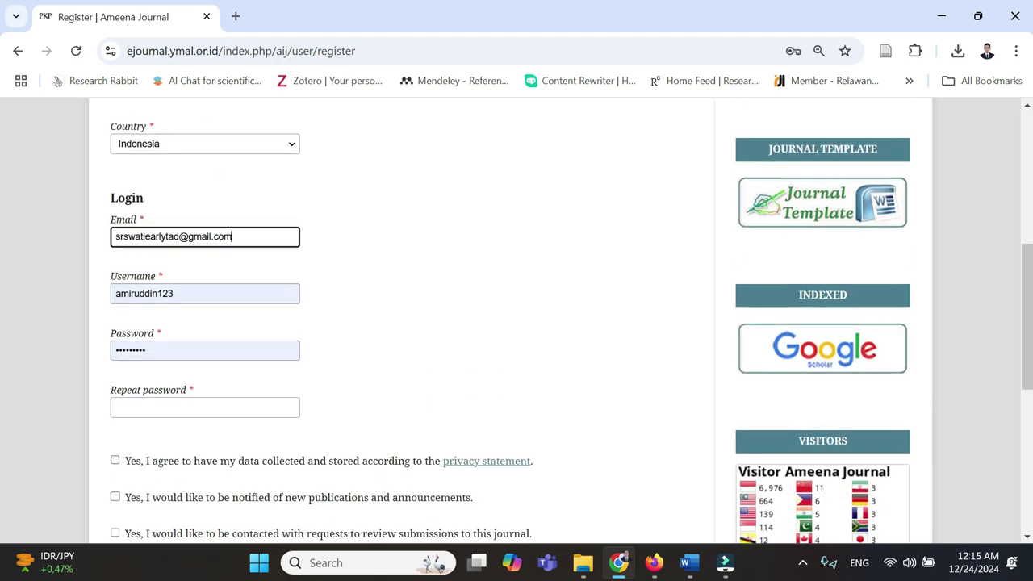
# - Set a new username and enter the account password in both password fields
pyautogui.doubleClick(148, 293)
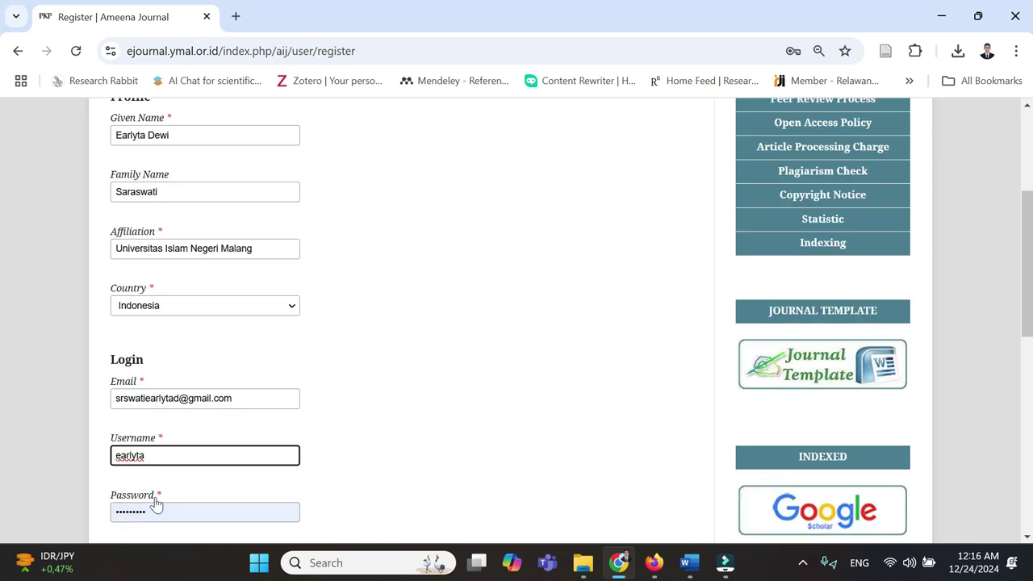
pyautogui.press('End')
pyautogui.scroll(-1, 106, 386)
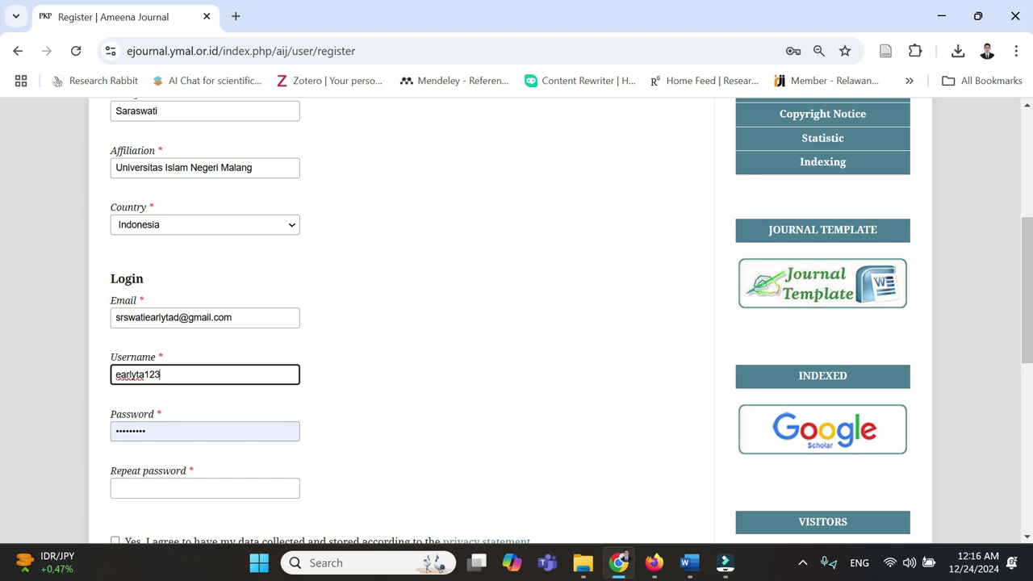
pyautogui.press('Tab')
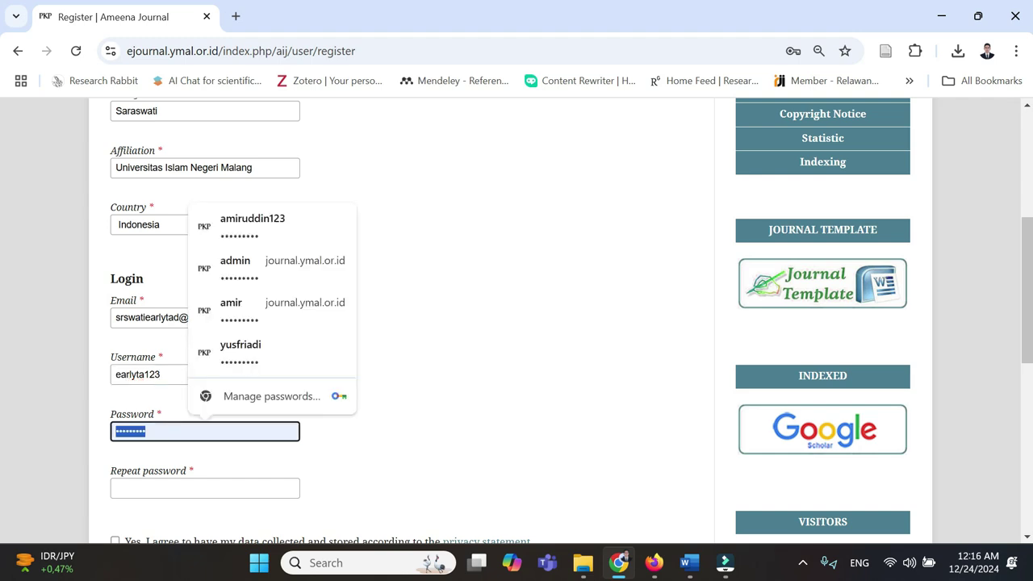
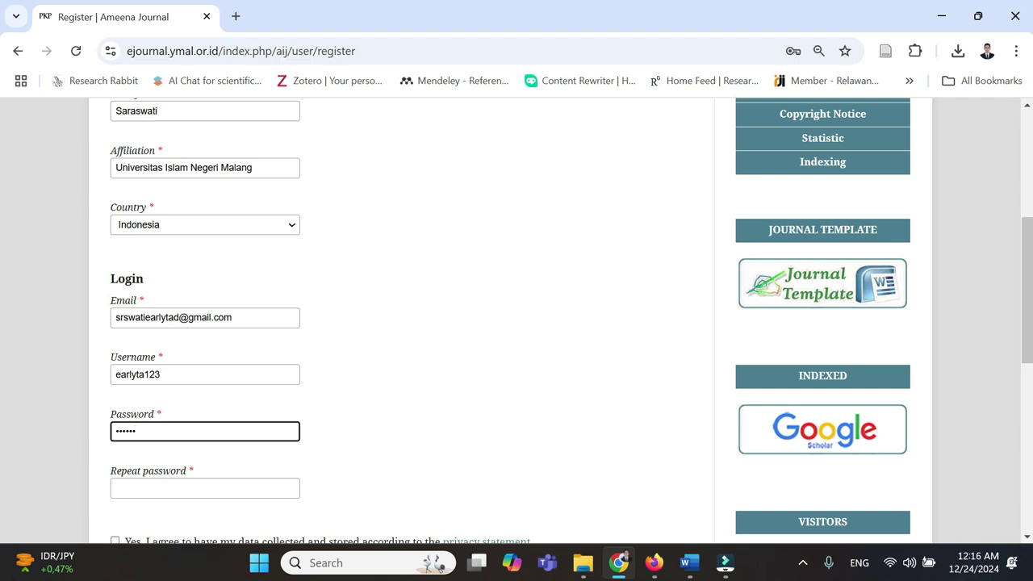
pyautogui.press('Tab')
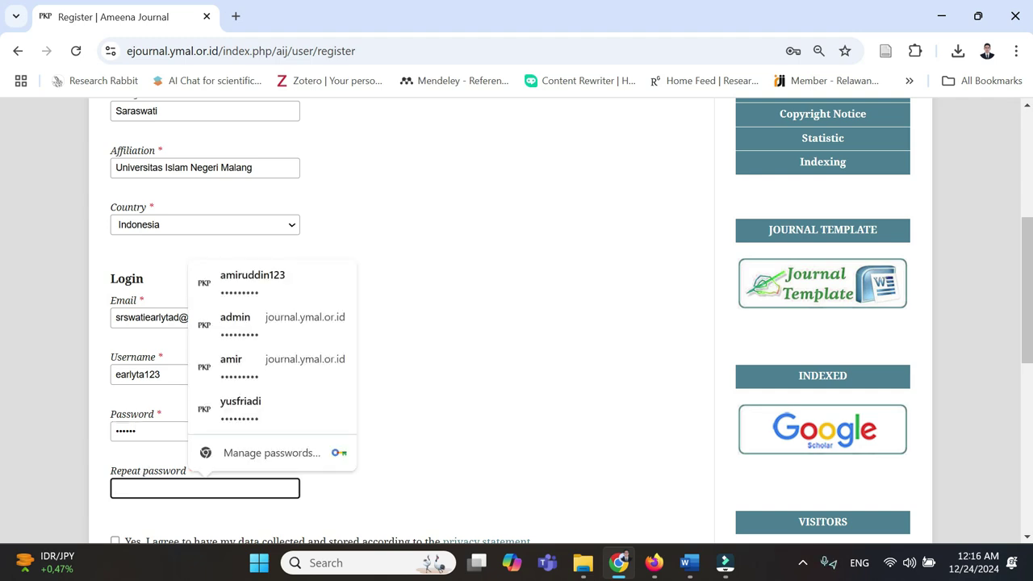
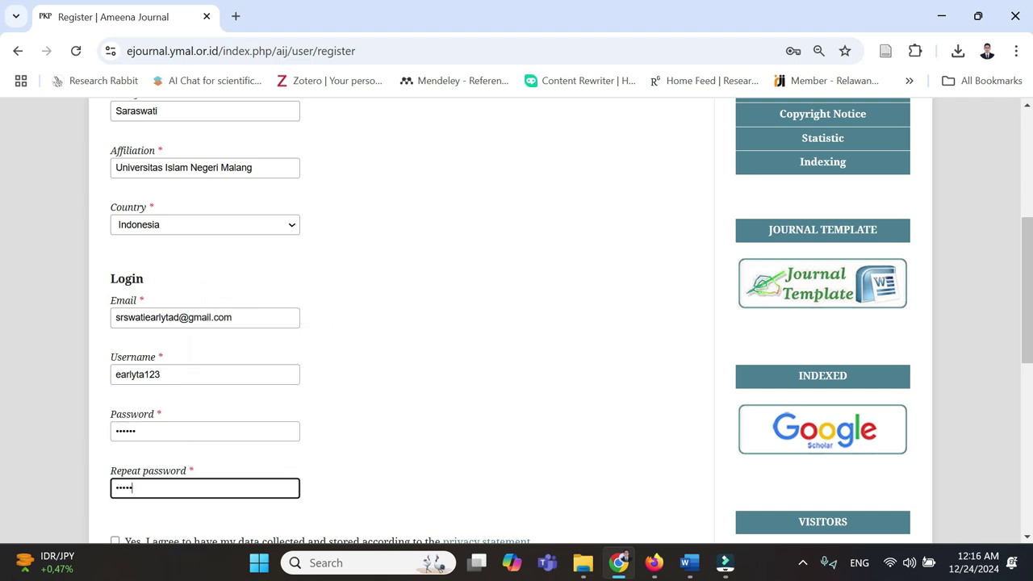
pyautogui.scroll(-1, 191, 475)
# - Tick privacy consent and new-publication notices, submit registration, and decline Chrome's password saving
pyautogui.click(141, 465)
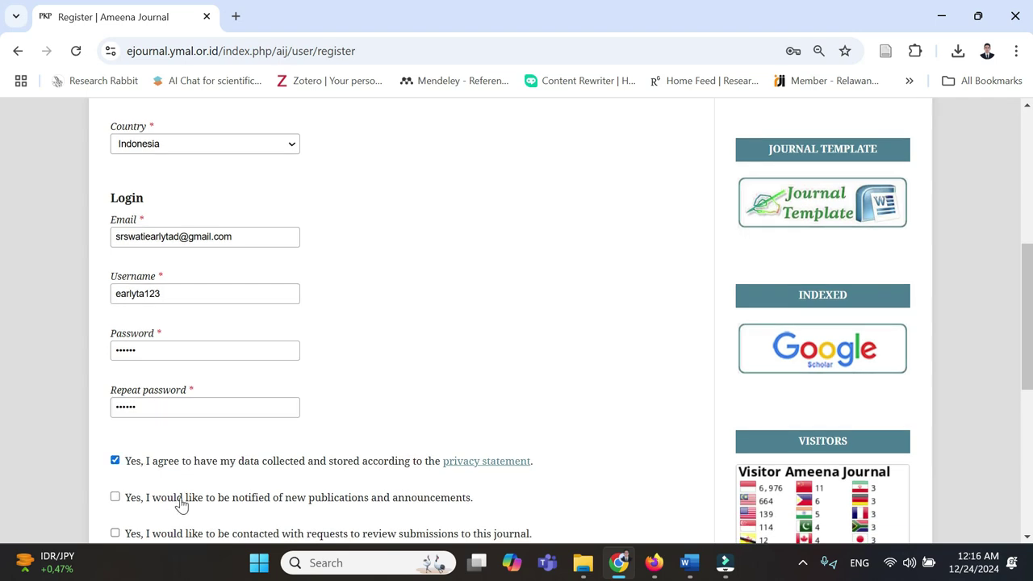
pyautogui.click(183, 500)
pyautogui.scroll(-2, 185, 503)
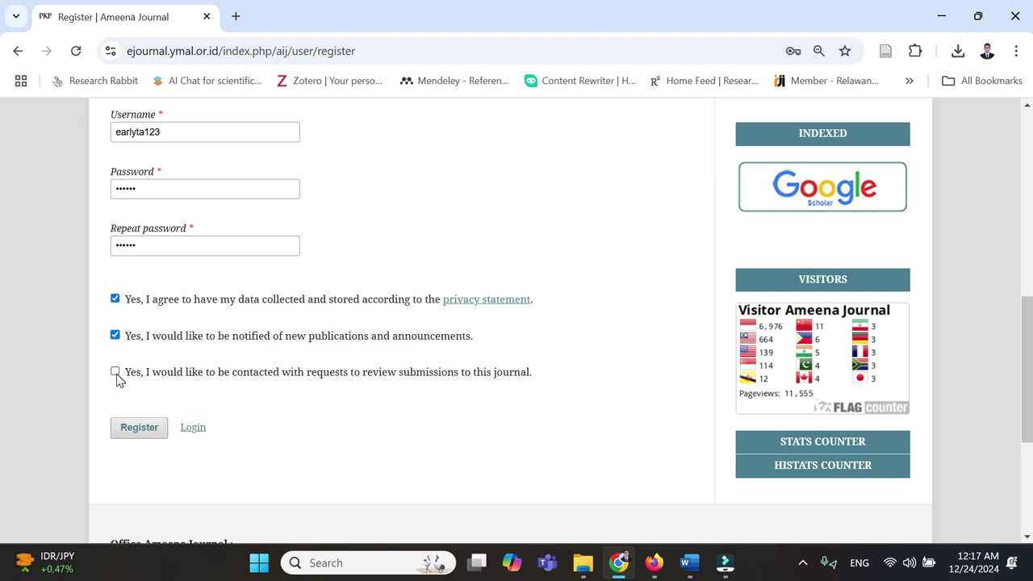
pyautogui.scroll(4, 127, 352)
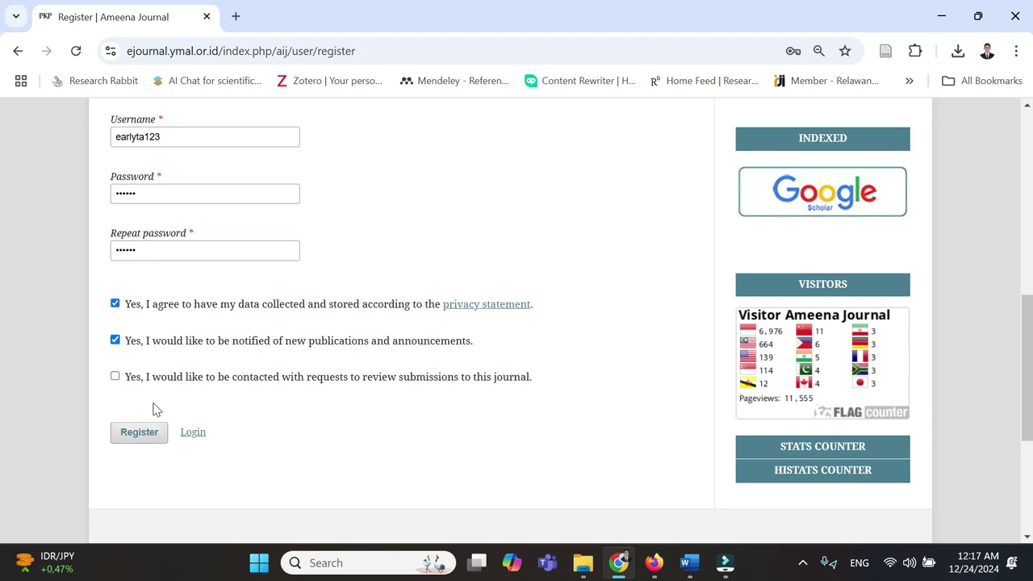
pyautogui.scroll(3, 180, 371)
pyautogui.scroll(-3, 181, 372)
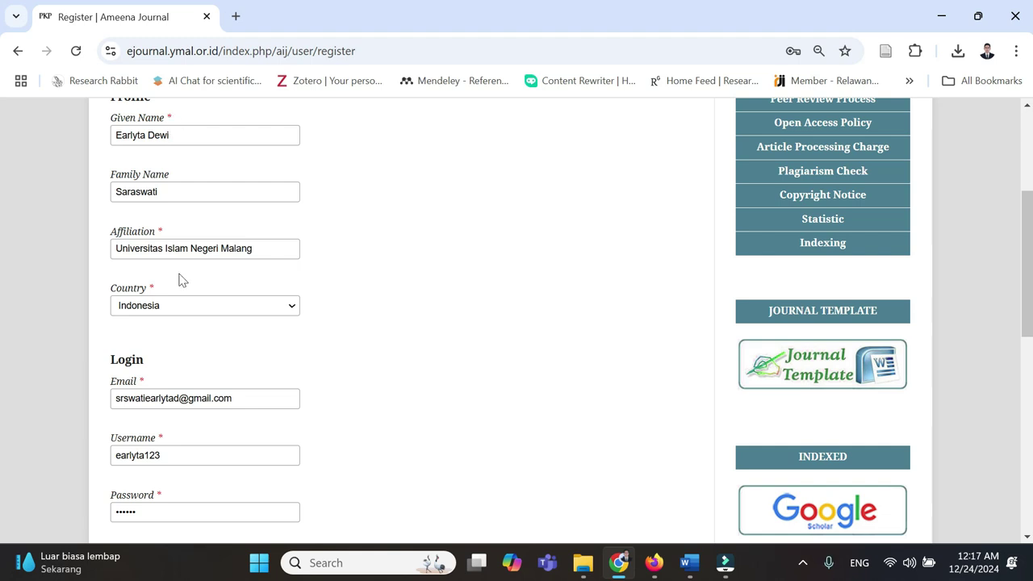
pyautogui.scroll(-1, 200, 335)
pyautogui.scroll(-4, 200, 335)
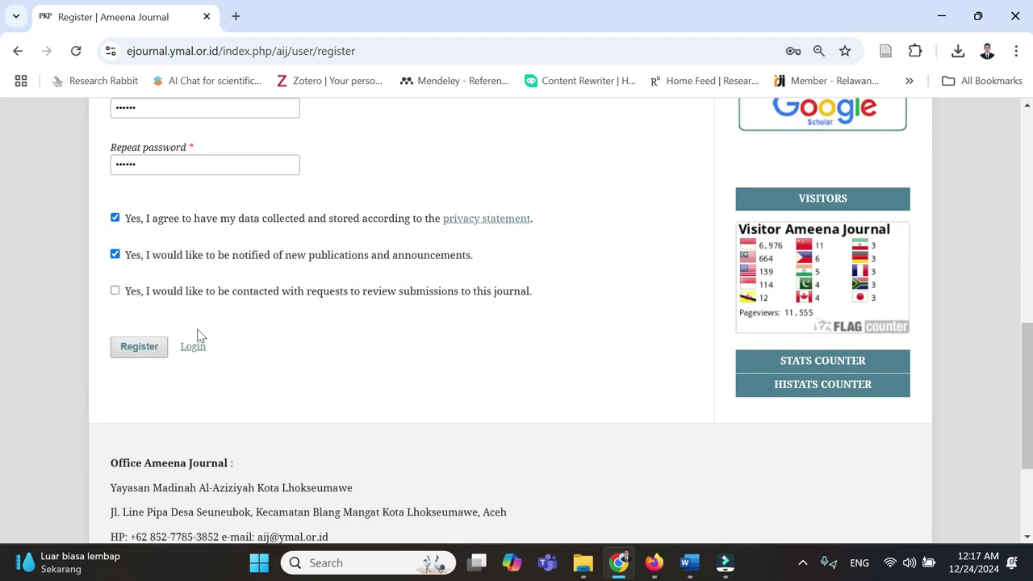
pyautogui.click(148, 353)
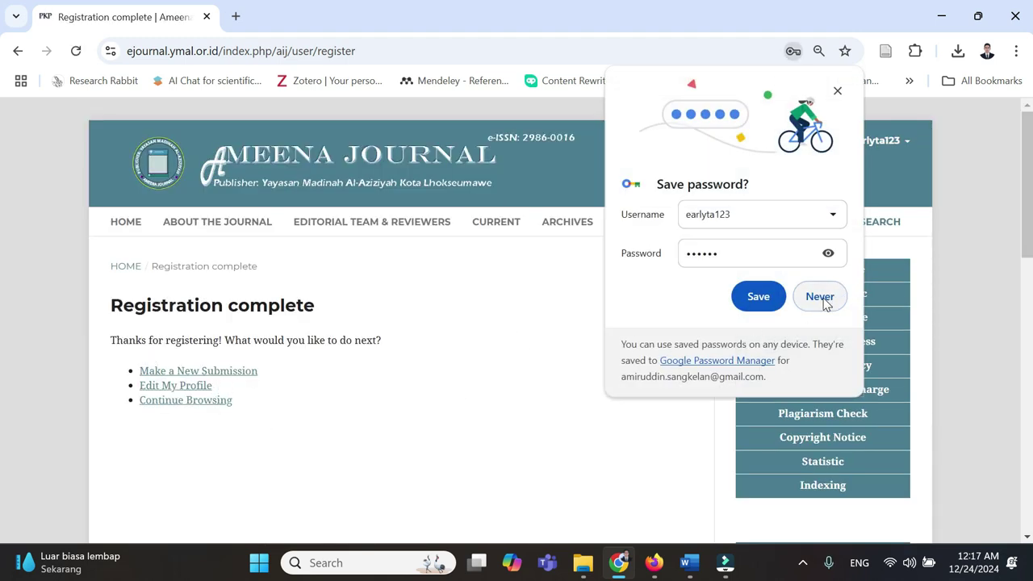
pyautogui.click(822, 297)
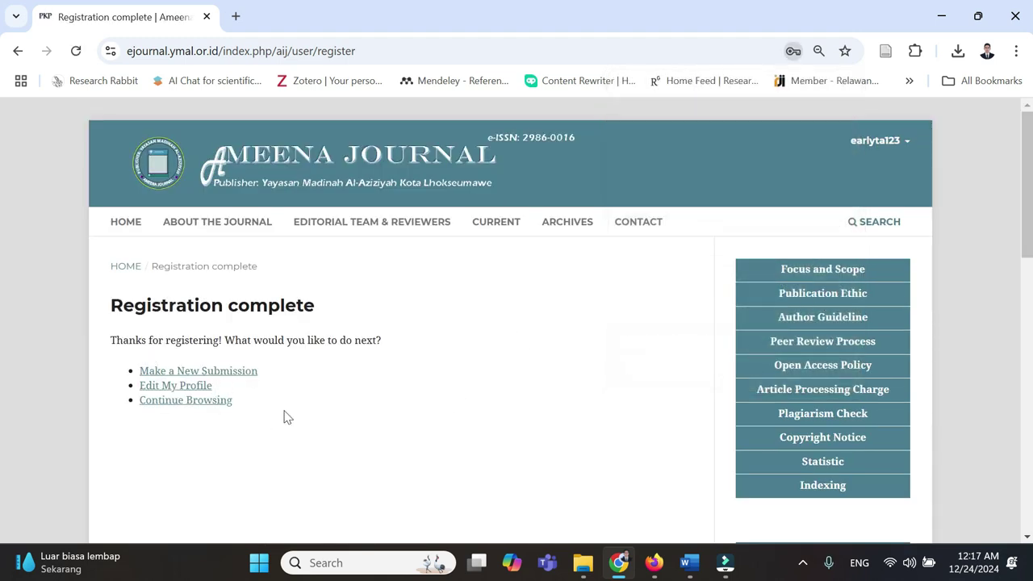
# - Start a new submission and confirm all five submission requirements
pyautogui.click(198, 373)
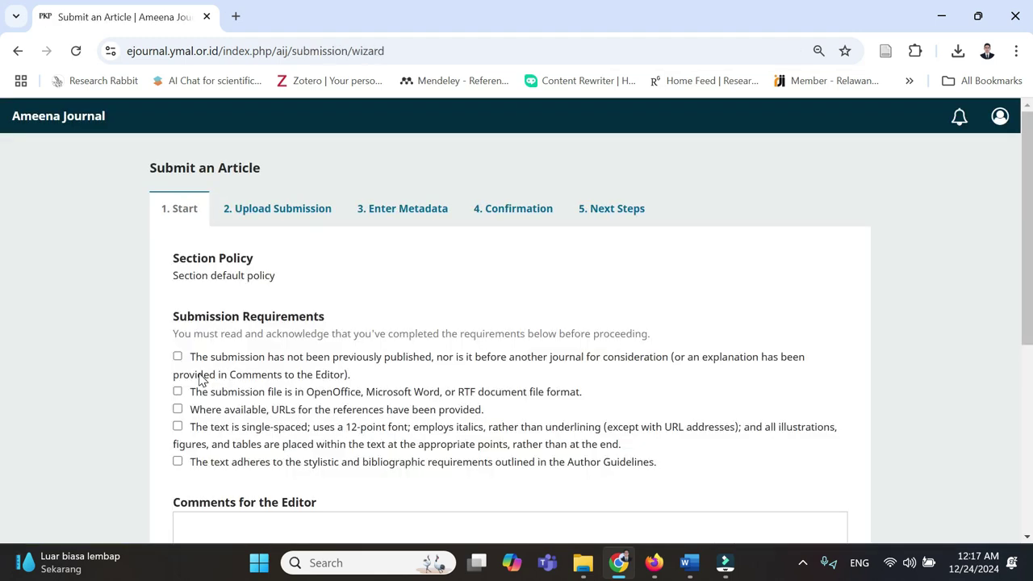
pyautogui.click(255, 368)
pyautogui.click(243, 392)
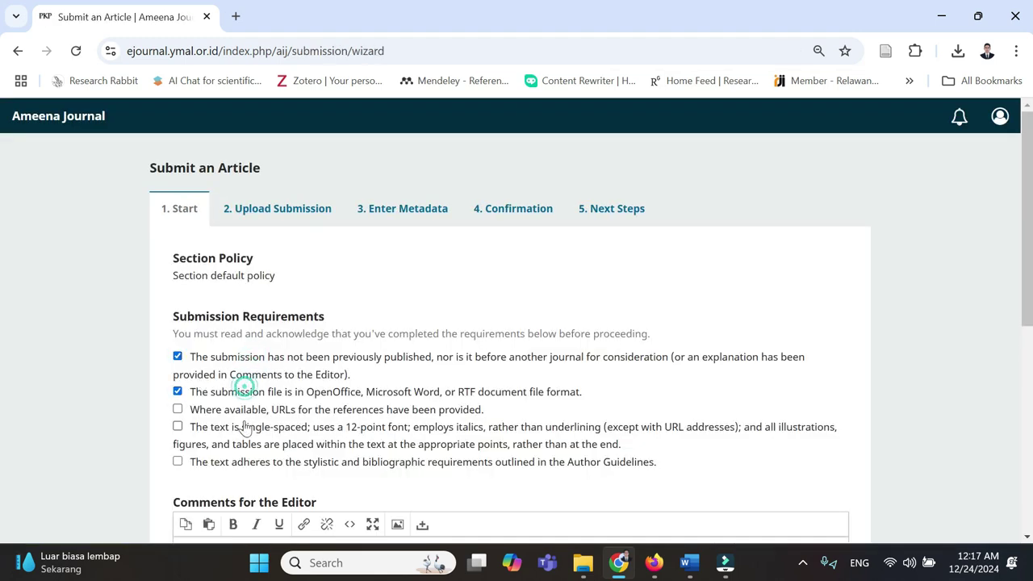
pyautogui.click(247, 411)
pyautogui.click(246, 435)
pyautogui.click(246, 466)
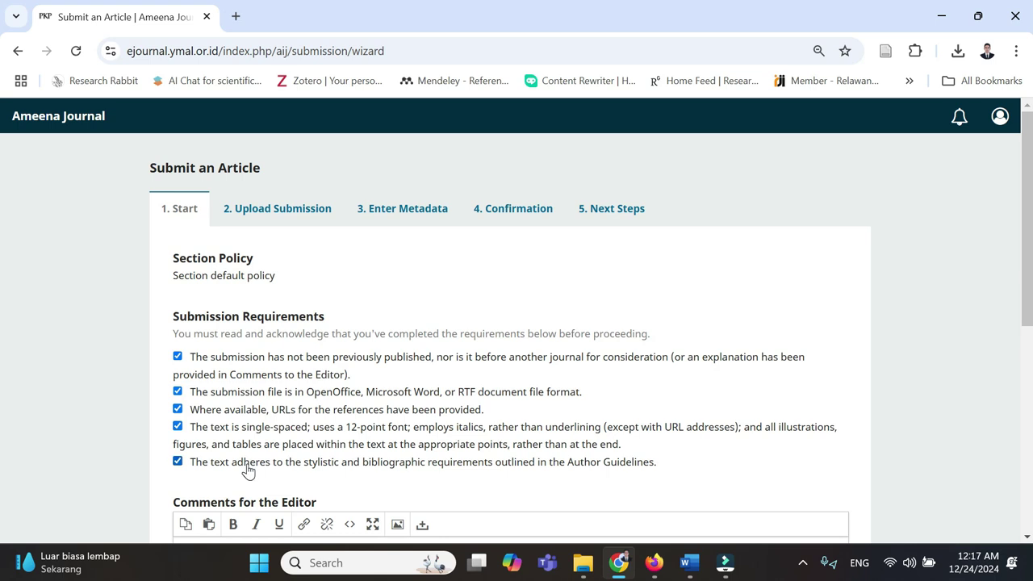
pyautogui.scroll(-1, 371, 431)
pyautogui.scroll(-1, 371, 430)
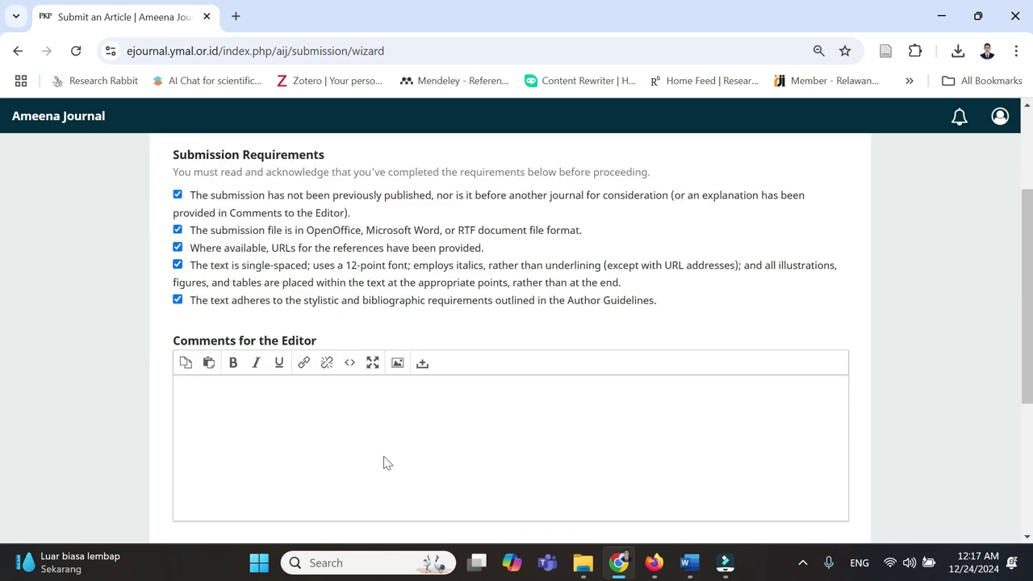
# - Put the article title from Word into Comments for the Editor and save the Start step
pyautogui.moveTo(646, 572)
pyautogui.click(688, 562)
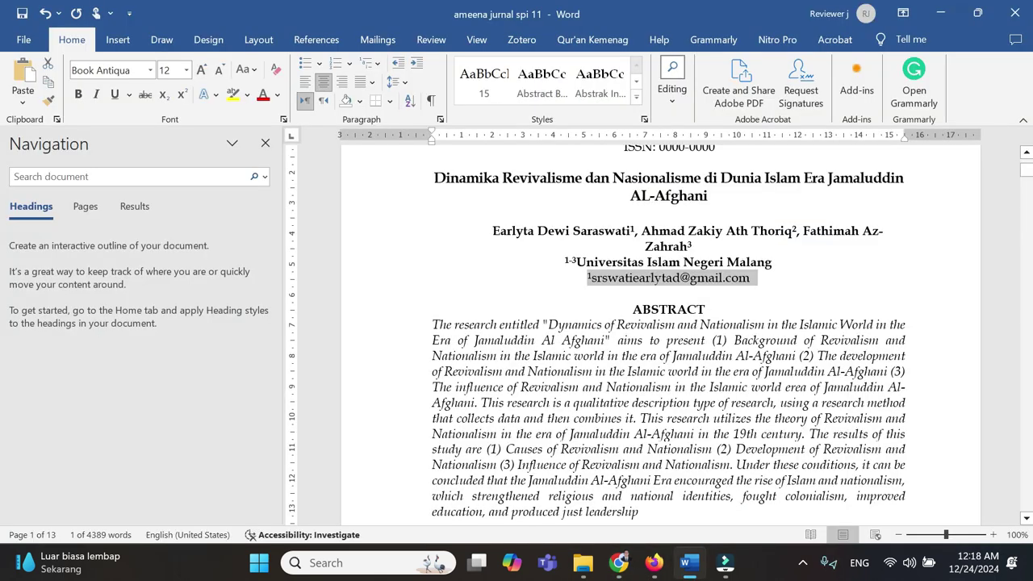
pyautogui.tripleClick(433, 179)
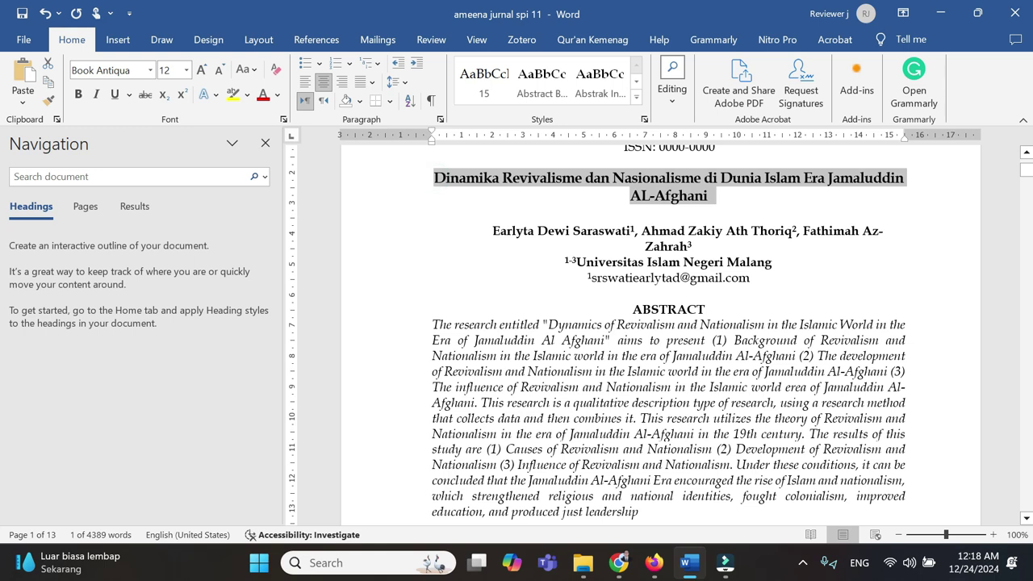
pyautogui.hotkey('alt', 'Tab')
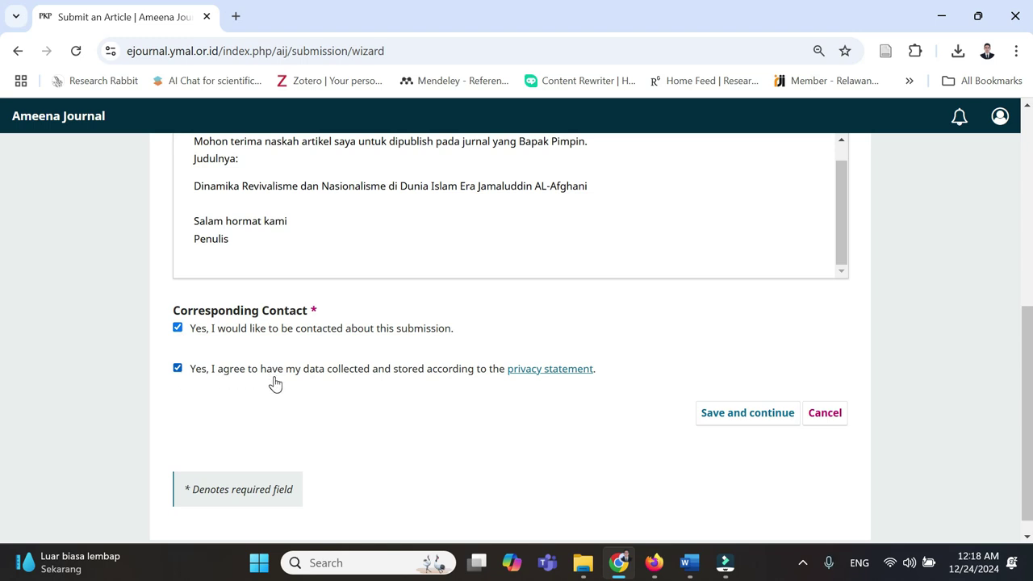
pyautogui.click(760, 425)
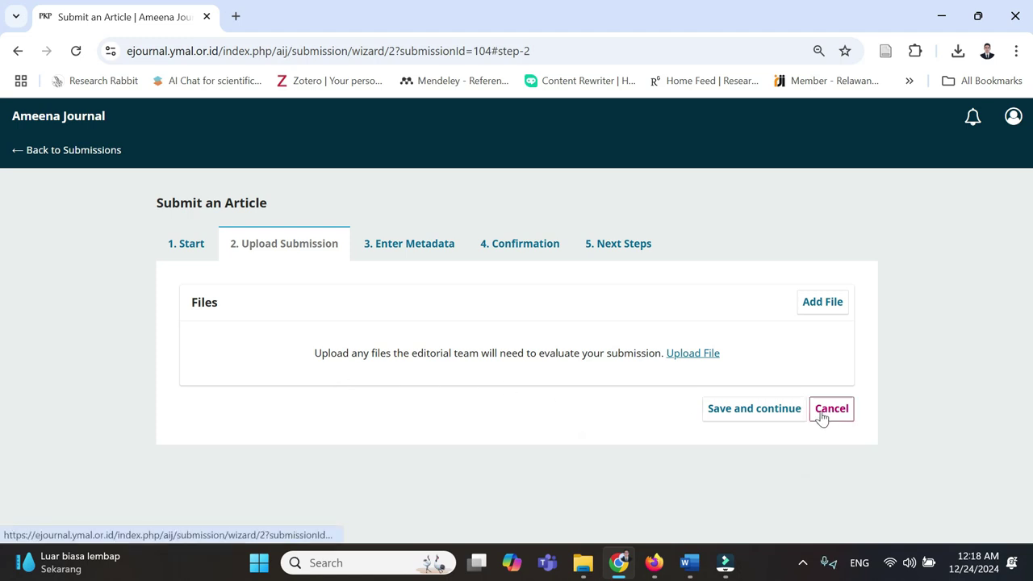
# - Delete the author, university and e-mail lines beneath the title in the Word manuscript
pyautogui.click(693, 568)
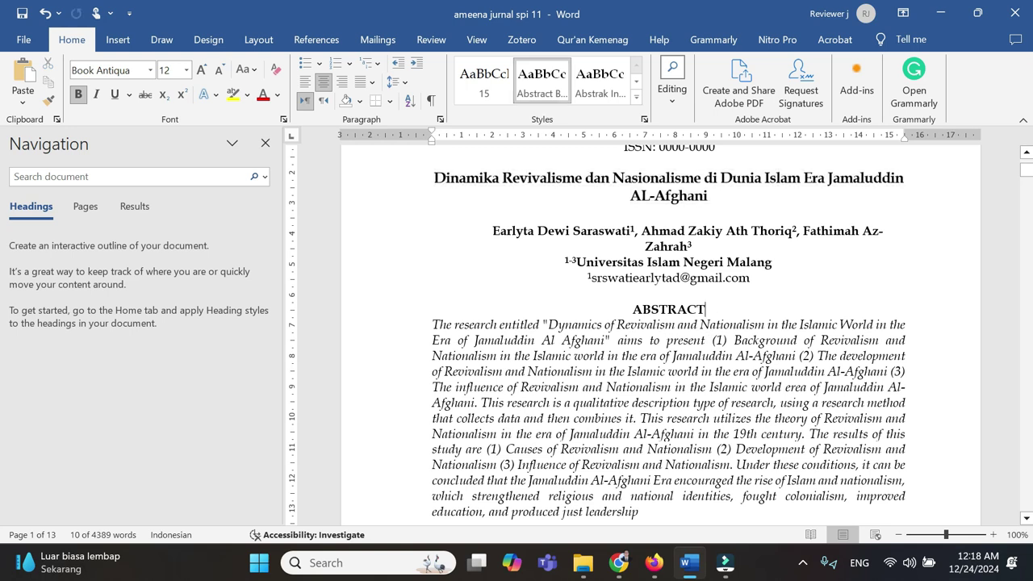
pyautogui.click(488, 230)
pyautogui.moveTo(488, 230); pyautogui.dragTo(771, 282)
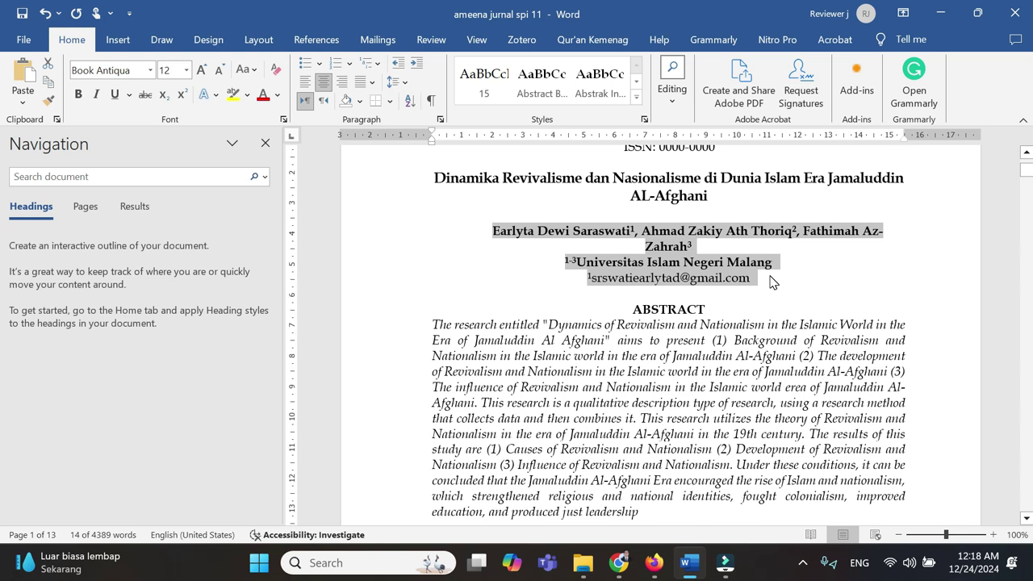
pyautogui.press('Delete')
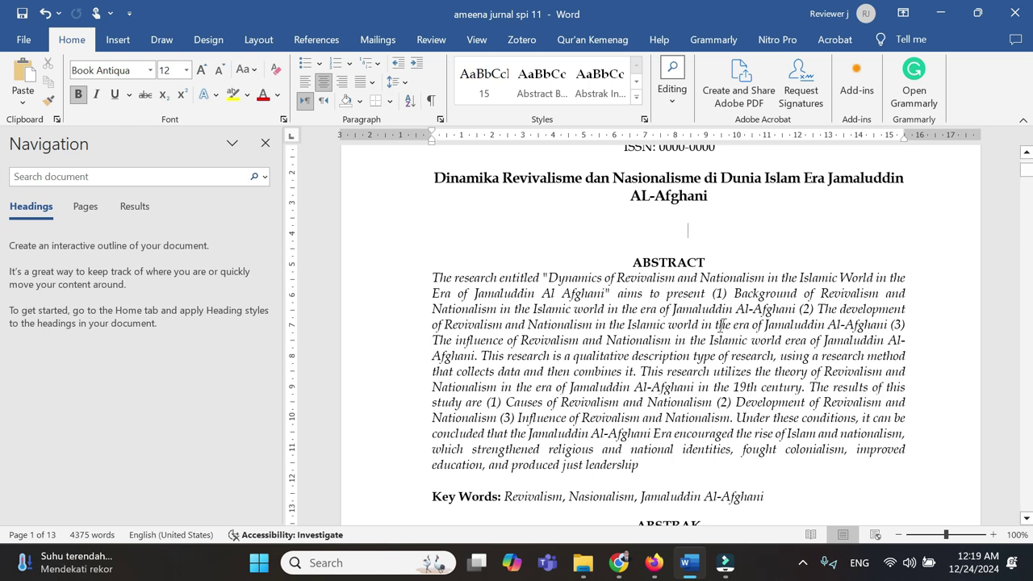
# - Upload ameena jurnal spi 11.docx from Downloads as Article Text and continue to metadata
pyautogui.moveTo(694, 571)
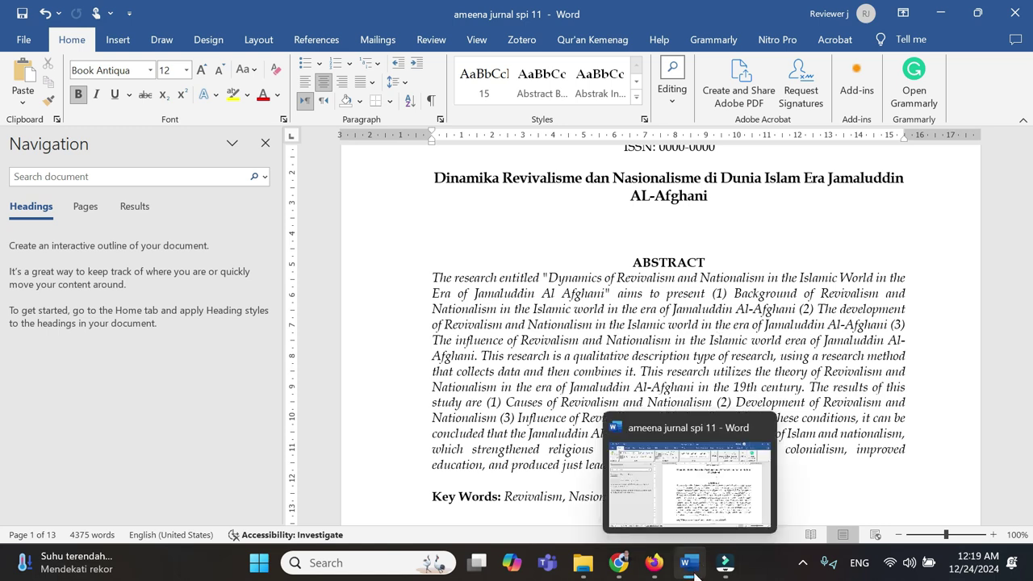
pyautogui.click(619, 562)
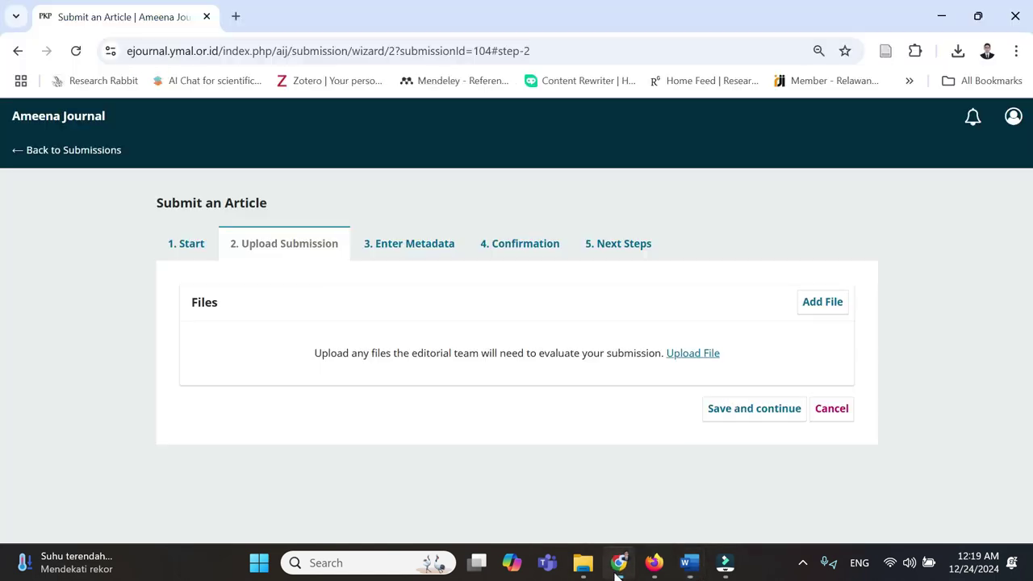
pyautogui.click(697, 355)
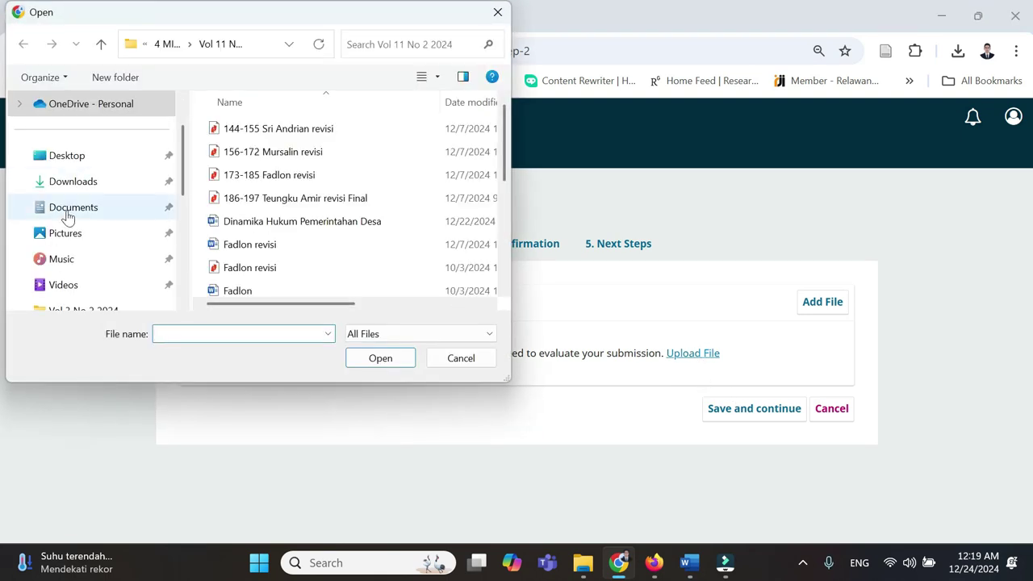
pyautogui.click(74, 183)
pyautogui.click(301, 142)
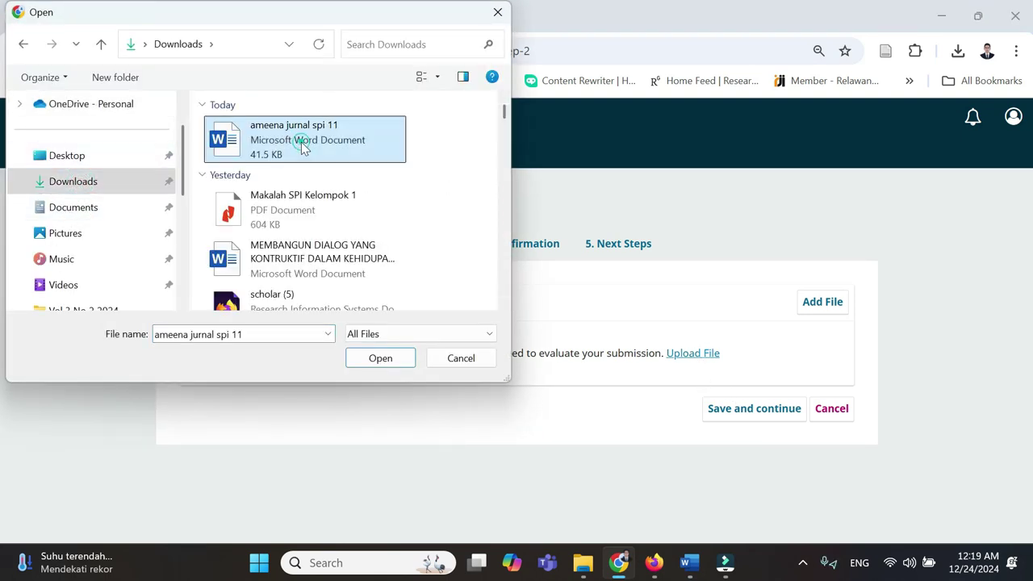
pyautogui.click(380, 359)
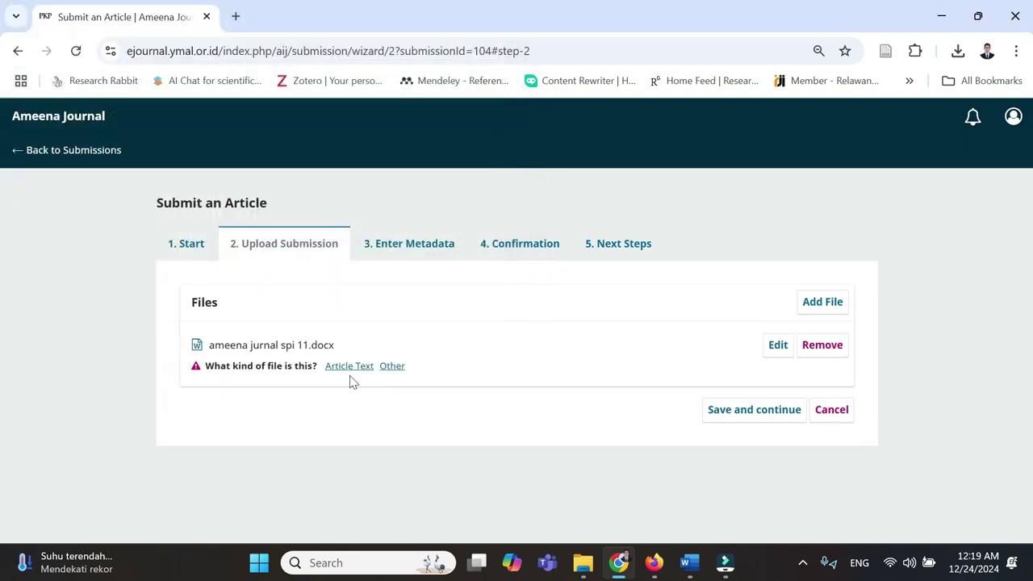
pyautogui.click(340, 368)
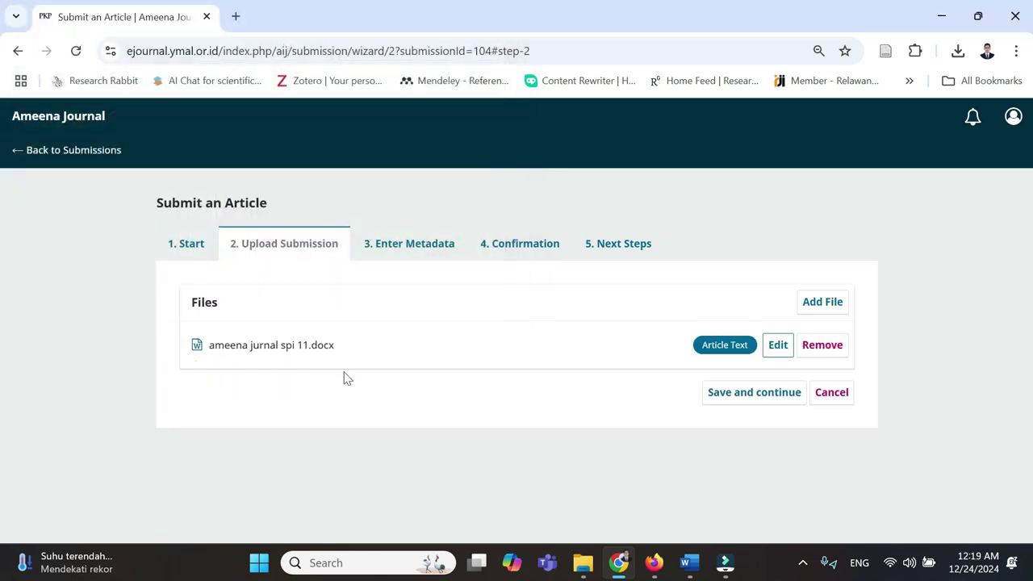
pyautogui.click(756, 394)
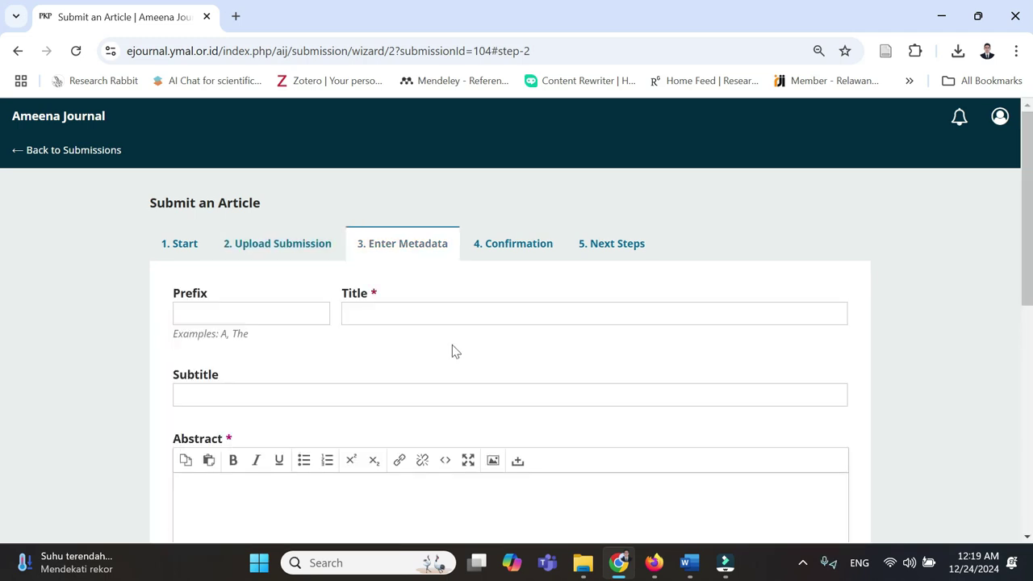
# - Restore the deleted author block in the Word manuscript with undo
pyautogui.scroll(-1, 464, 354)
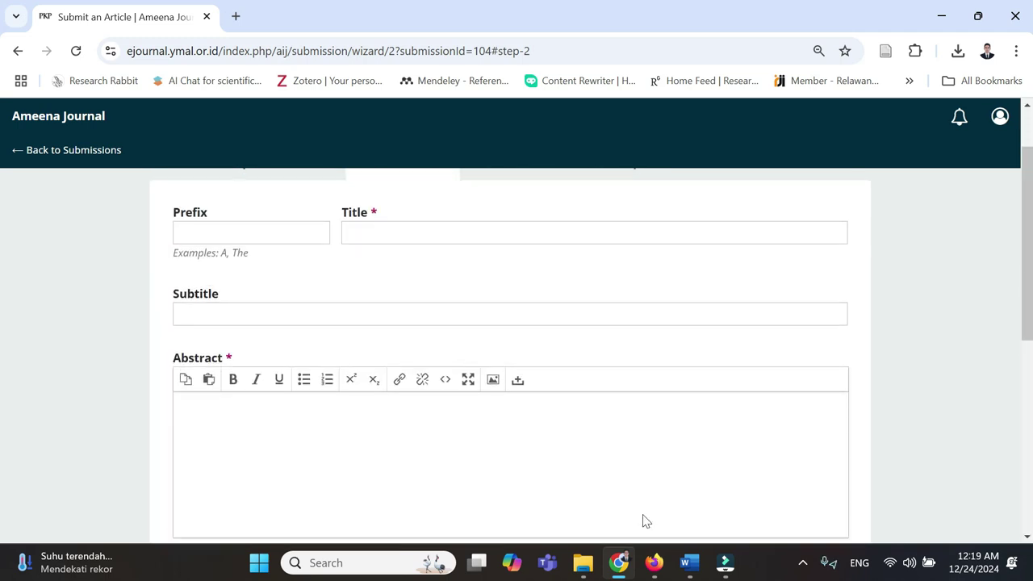
pyautogui.click(689, 562)
pyautogui.click(637, 339)
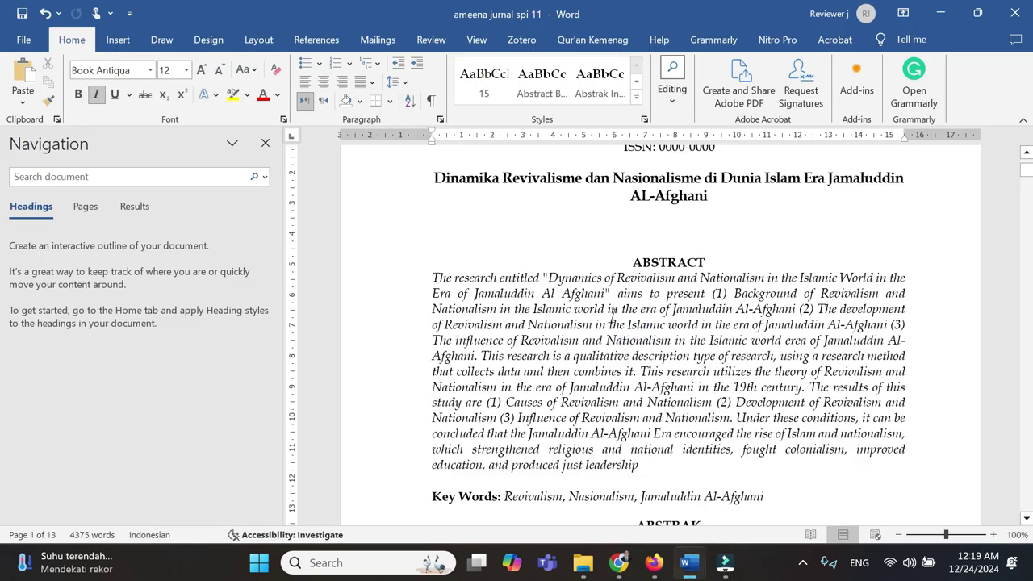
pyautogui.hotkey('ctrl', 'z')
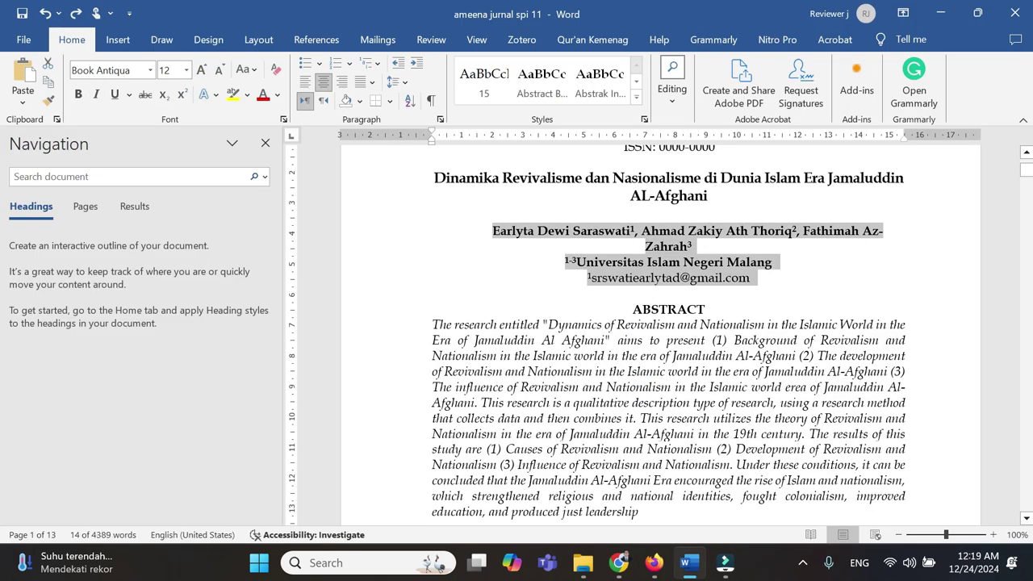
# - Paste 'Dinamika Revivalisme dan Nasionalisme di Dunia Islam Era Jamaluddin AL-Afghani' into the Title field
pyautogui.click(619, 565)
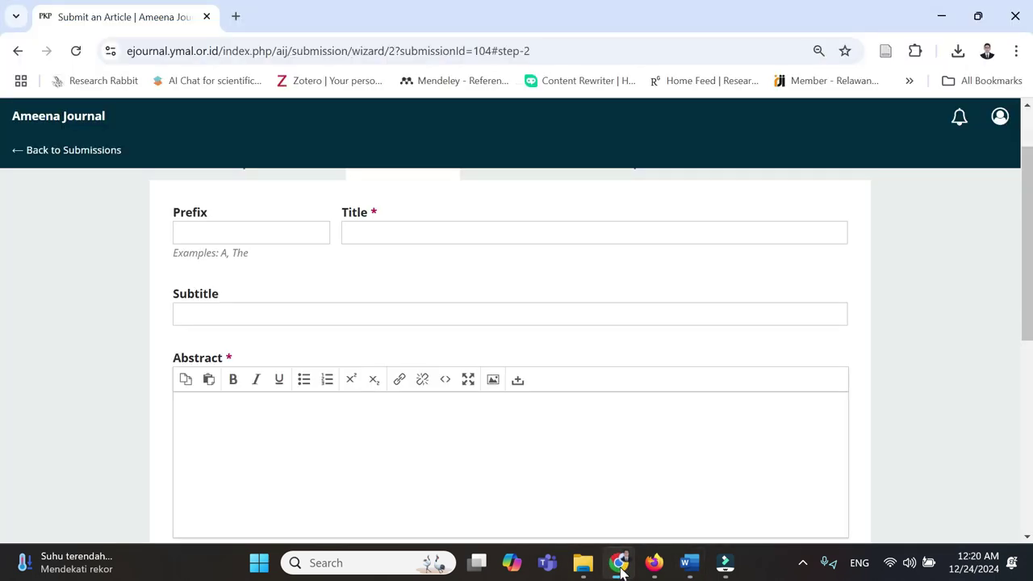
pyautogui.click(713, 516)
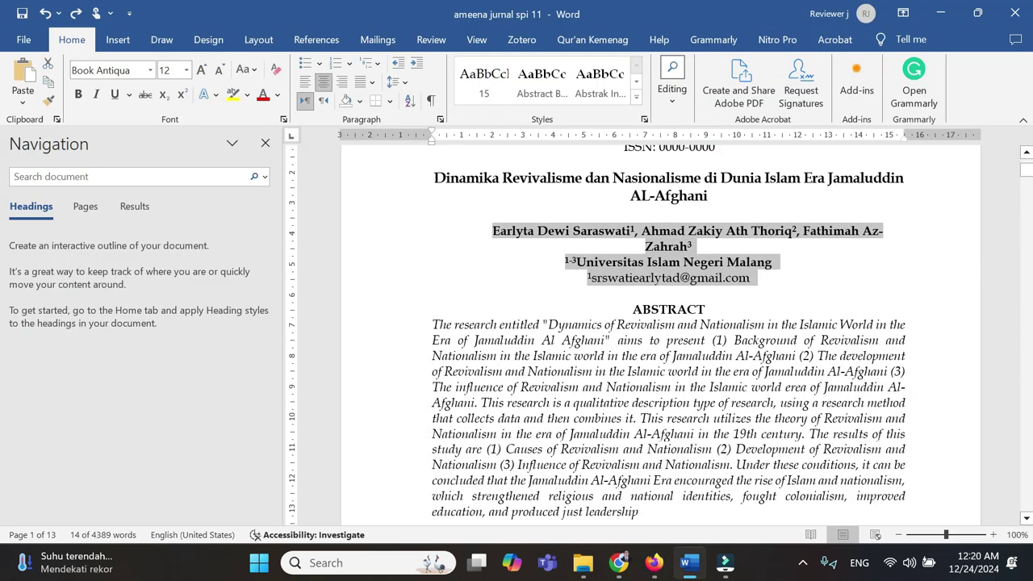
pyautogui.moveTo(433, 178); pyautogui.dragTo(706, 202)
pyautogui.hotkey('ctrl', 'c')
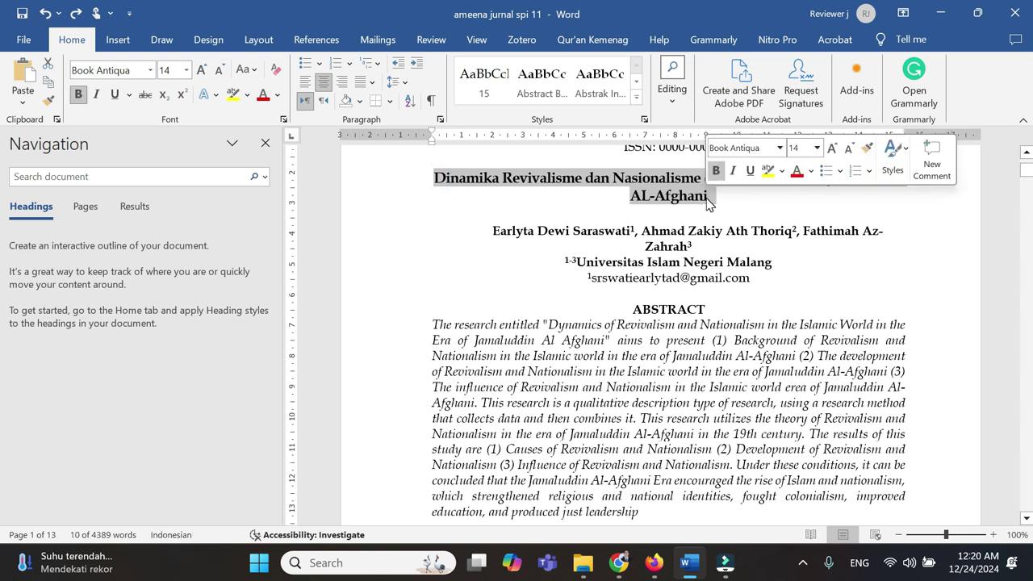
pyautogui.click(628, 571)
pyautogui.click(495, 234)
pyautogui.hotkey('ctrl', 'v')
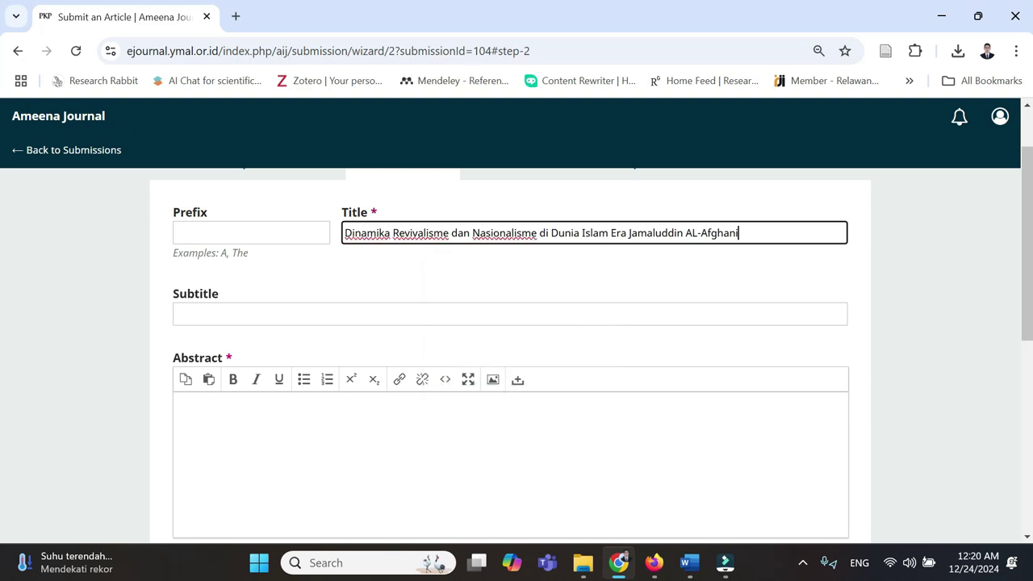
# - Copy the Indonesian abstract, ending at 'adil.', from the Word manuscript for the Abstract field
pyautogui.click(193, 420)
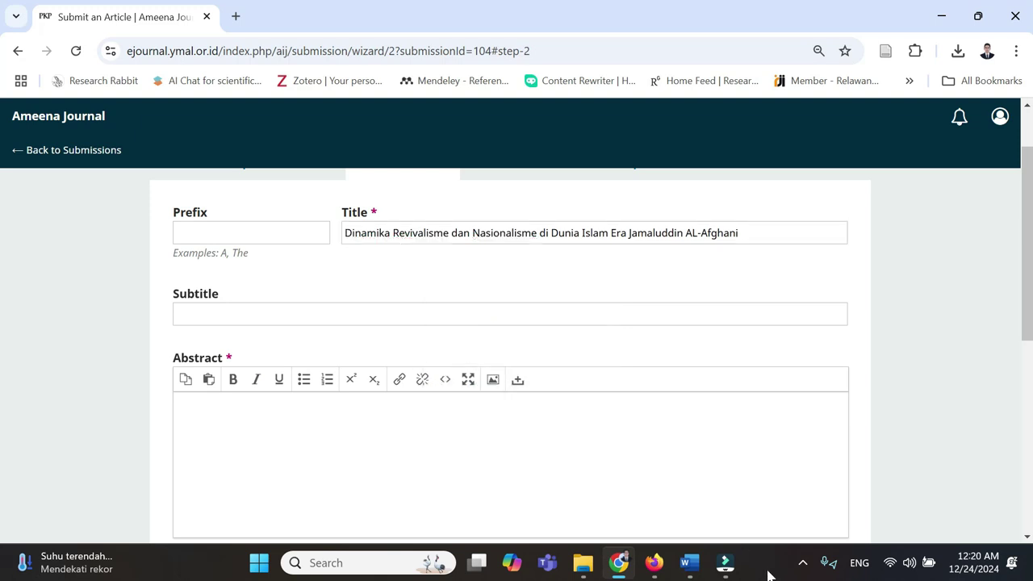
pyautogui.moveTo(689, 563)
pyautogui.click(734, 496)
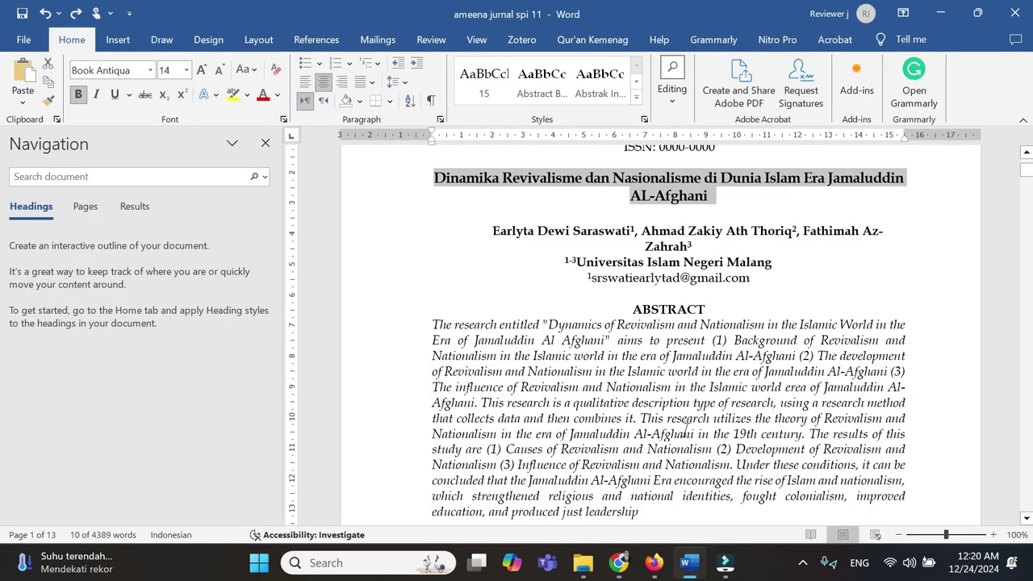
pyautogui.scroll(-6, 735, 496)
pyautogui.moveTo(433, 317); pyautogui.dragTo(460, 439)
pyautogui.scroll(-3, 460, 440)
pyautogui.moveTo(465, 297); pyautogui.dragTo(458, 297)
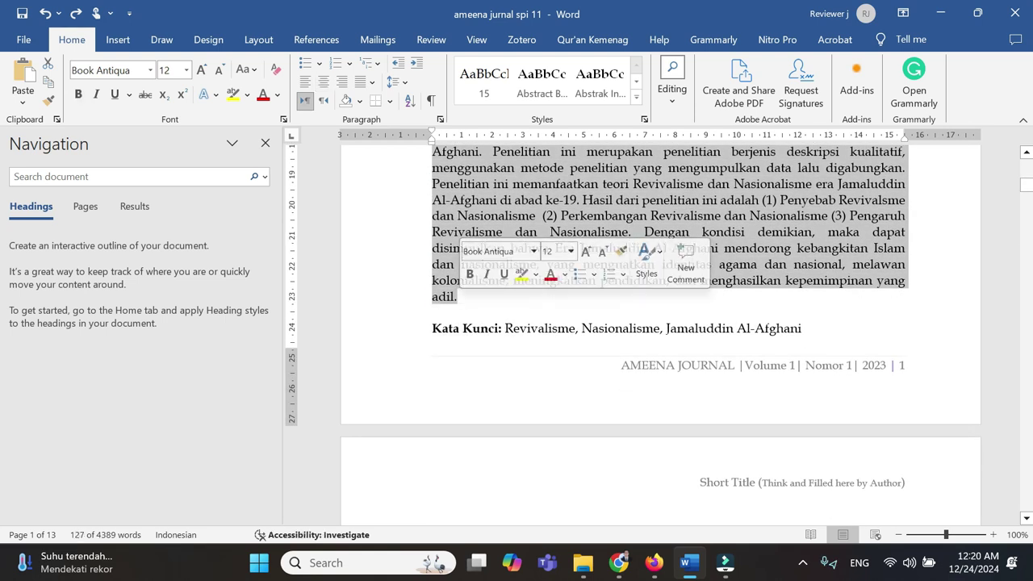
pyautogui.rightClick(618, 187)
pyautogui.click(653, 240)
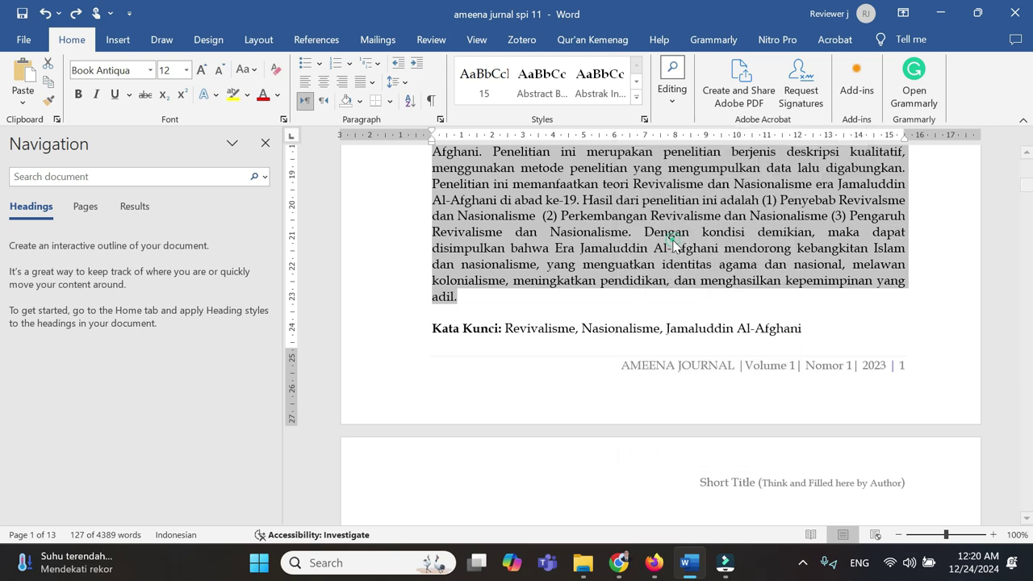
pyautogui.click(619, 562)
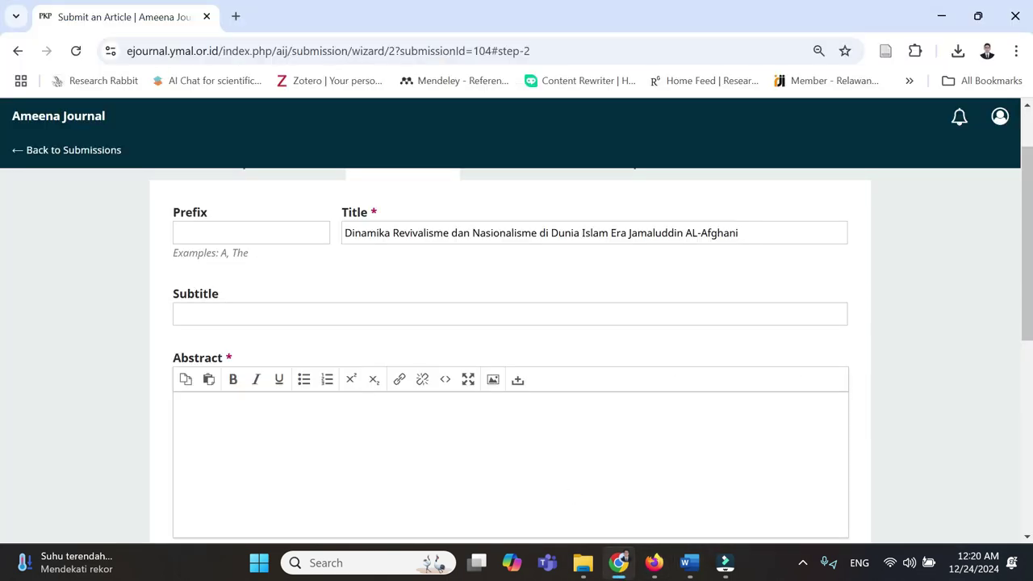
# - Paste the copied Indonesian abstract into the Abstract editor
pyautogui.rightClick(314, 415)
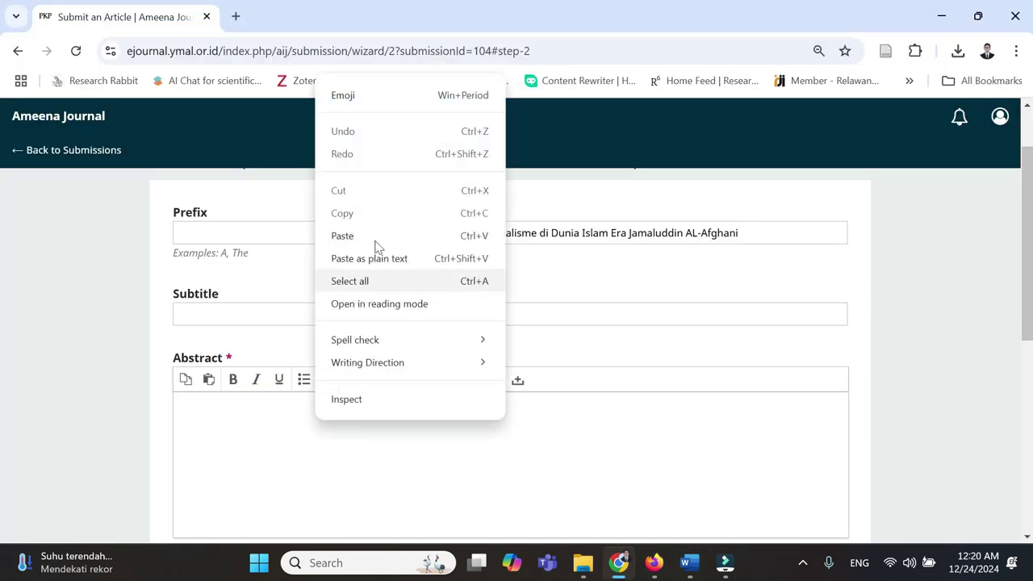
pyautogui.click(368, 236)
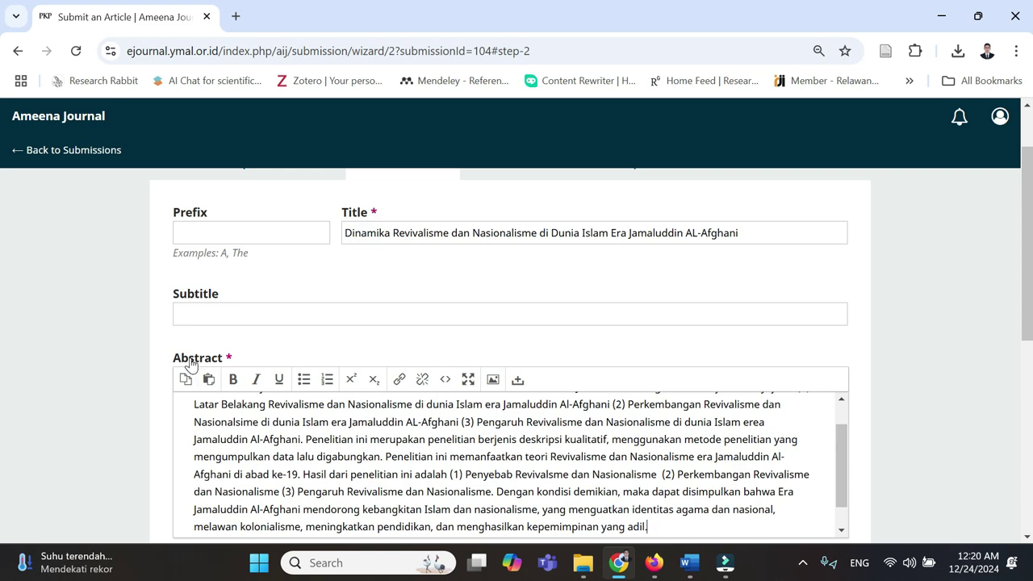
pyautogui.scroll(-2, 270, 369)
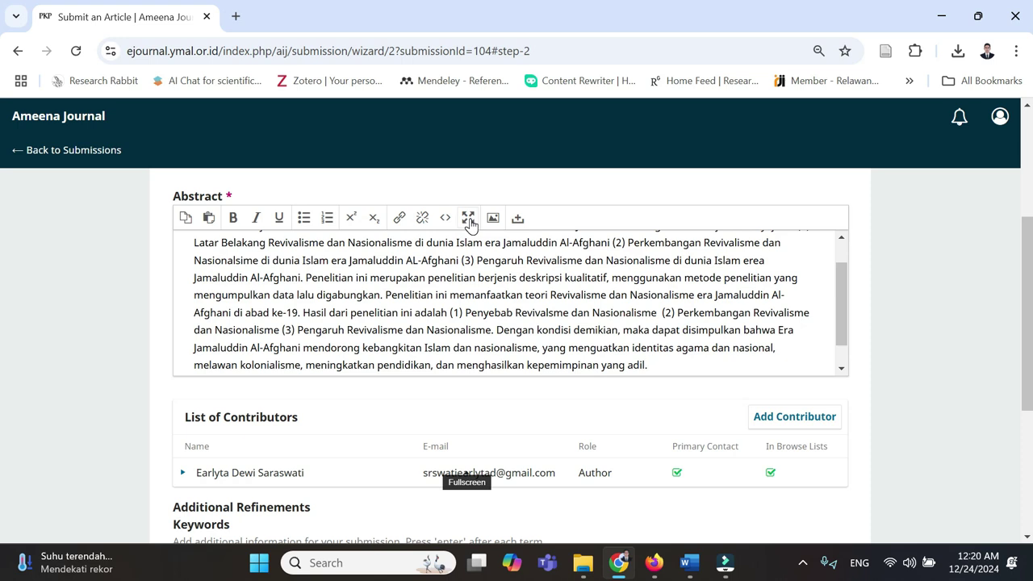
# - Justify the abstract paragraph from the fullscreen editor's Format > Align menu
pyautogui.click(469, 220)
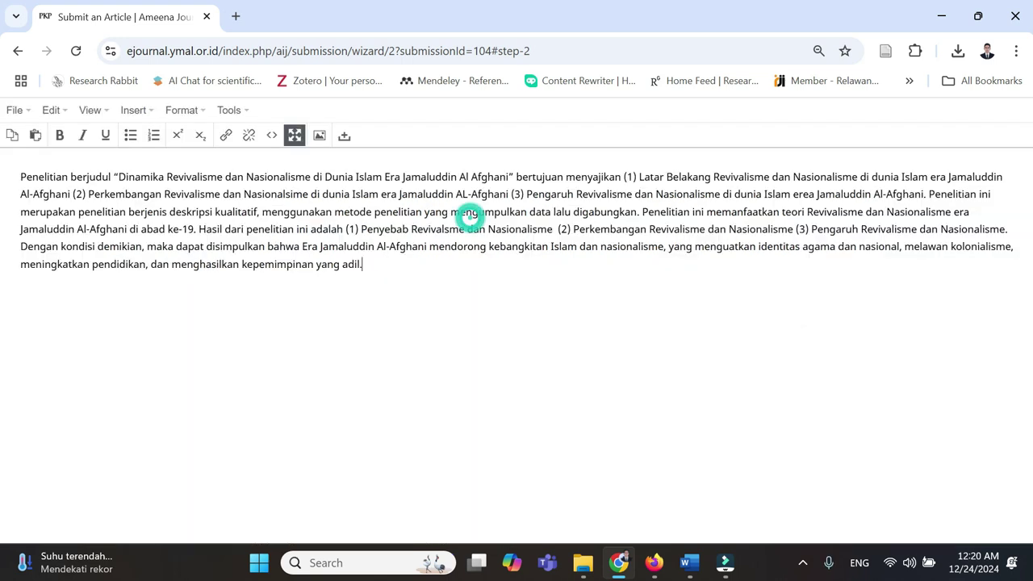
pyautogui.click(202, 111)
pyautogui.moveTo(248, 331)
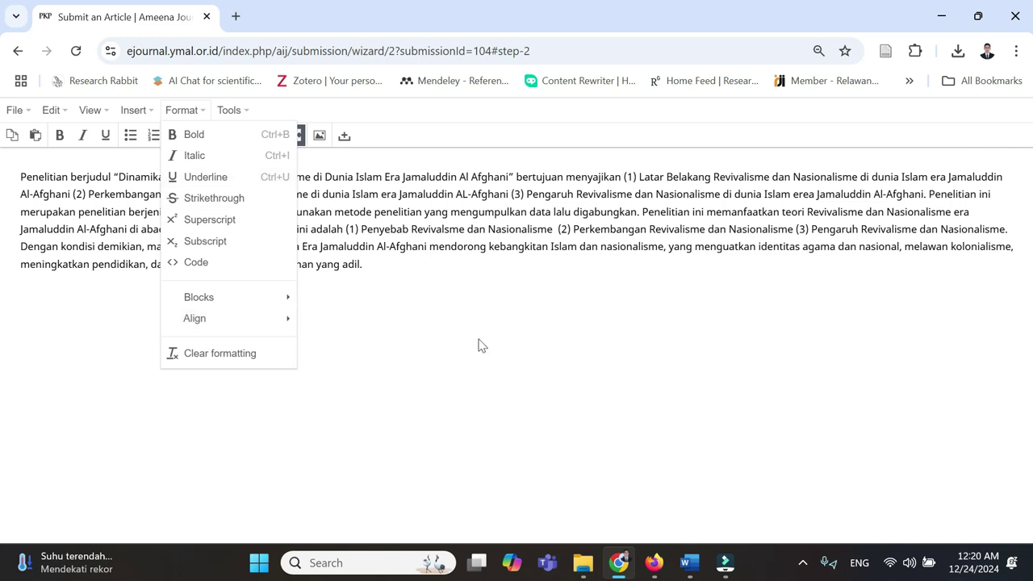
pyautogui.click(334, 383)
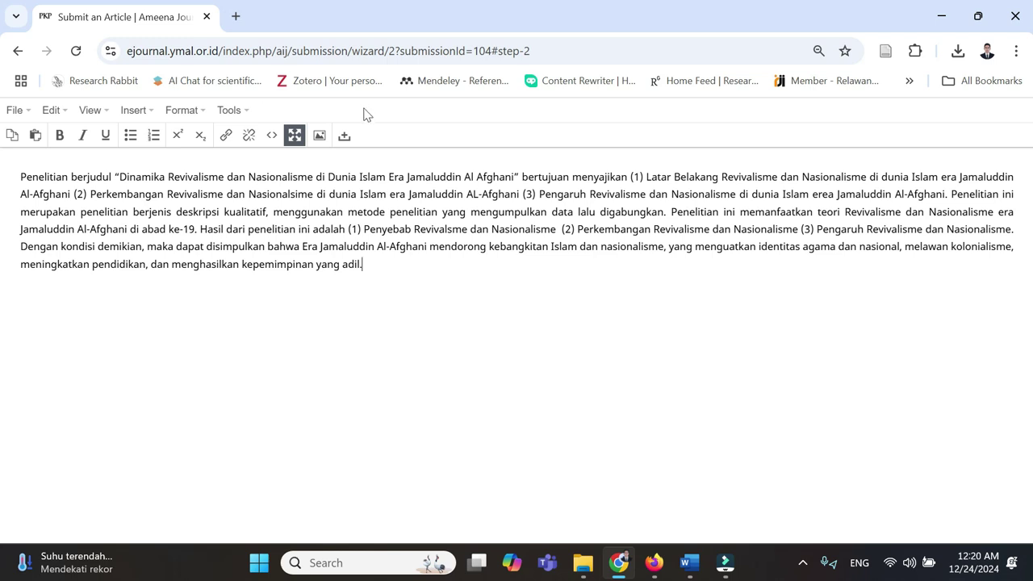
pyautogui.click(295, 135)
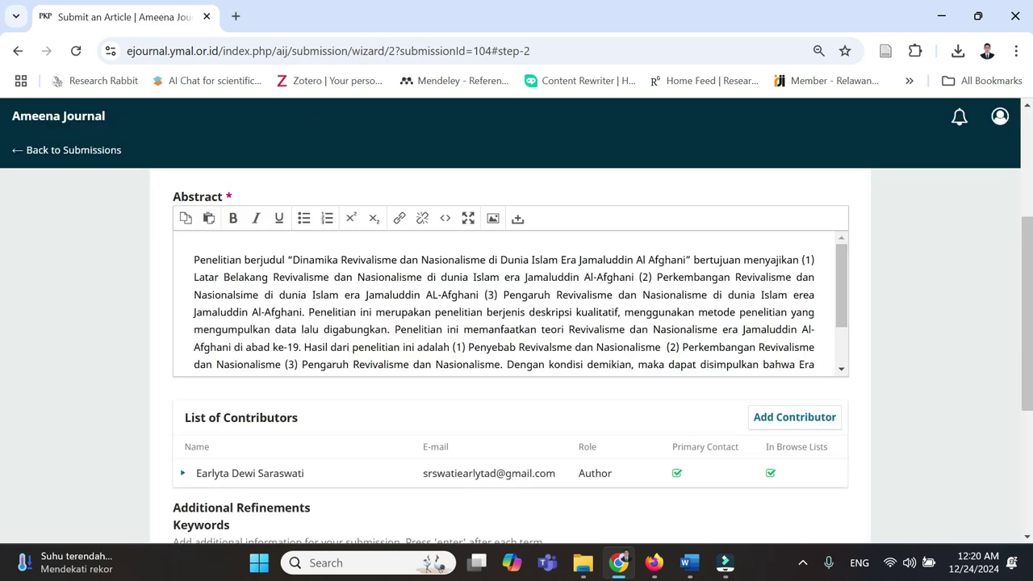
pyautogui.scroll(-5, 464, 313)
pyautogui.scroll(-1, 565, 311)
pyautogui.scroll(1, 694, 299)
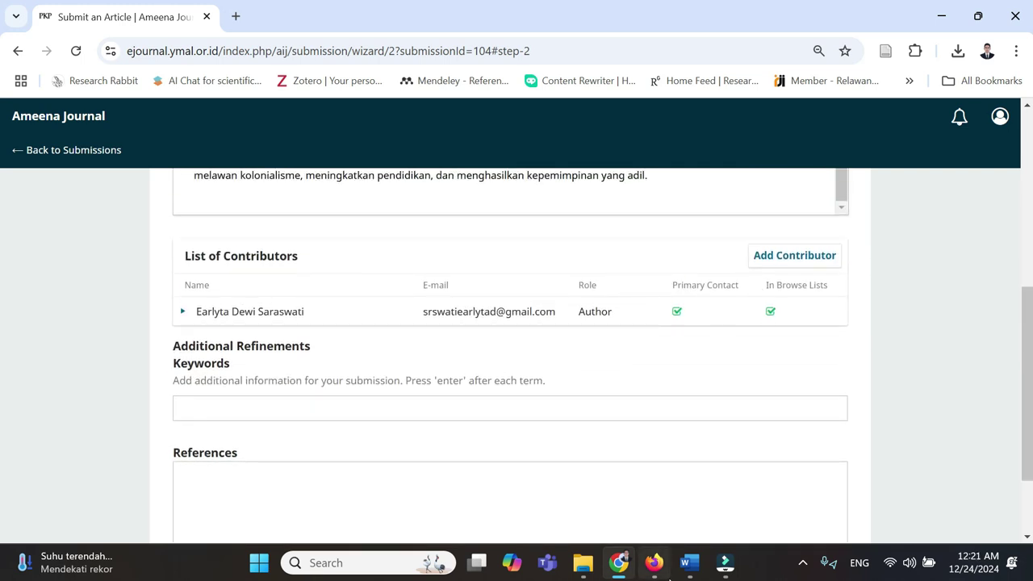
# - Add a new contributor, filling Given Name and Family Name with the co-author's name from the manuscript
pyautogui.moveTo(689, 565)
pyautogui.click(718, 484)
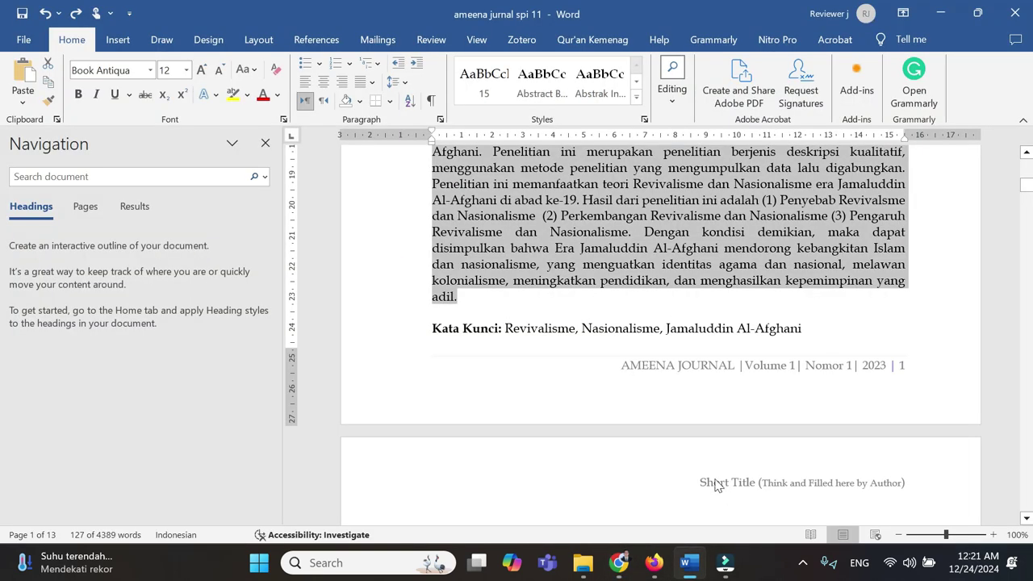
pyautogui.scroll(10, 717, 484)
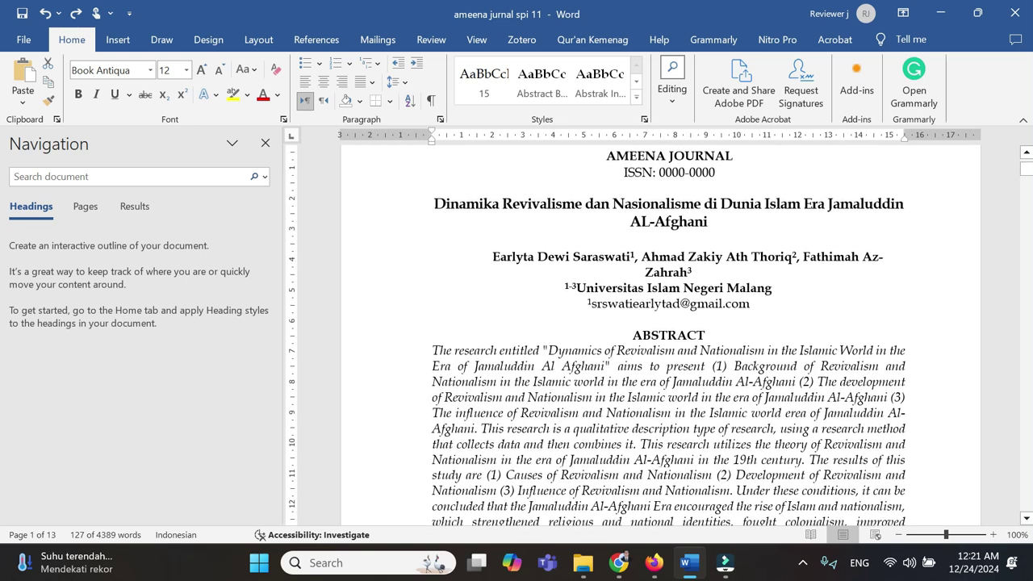
pyautogui.hotkey('alt', 'Tab')
pyautogui.click(805, 256)
pyautogui.click(318, 187)
pyautogui.hotkey('ctrl', 'v')
pyautogui.press('BackSpace')
pyautogui.press('BackSpace')
pyautogui.press('BackSpace')
pyautogui.press('BackSpace')
pyautogui.press('BackSpace')
pyautogui.press('BackSpace')
pyautogui.press('BackSpace')
pyautogui.press('BackSpace')
pyautogui.press('BackSpace')
pyautogui.press('BackSpace')
pyautogui.press('BackSpace')
pyautogui.press('Tab')
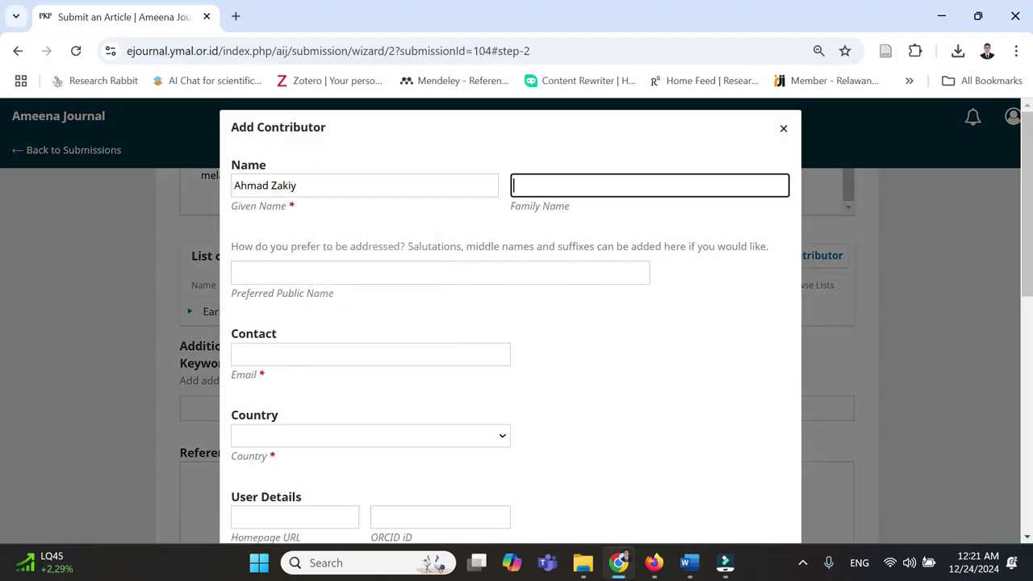
pyautogui.hotkey('ctrl', 'v')
pyautogui.hotkey('ctrl', 'Left')
pyautogui.hotkey('ctrl', 'Left')
pyautogui.hotkey('ctrl', 'BackSpace')
pyautogui.hotkey('ctrl', 'BackSpace')
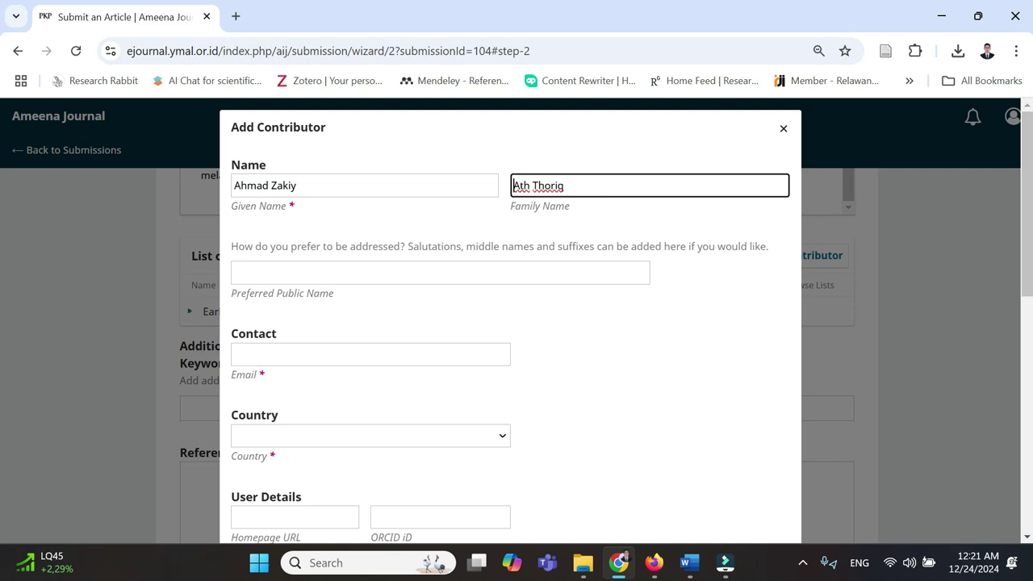
# - Copy the author's e-mail line from the Word manuscript into the Email field
pyautogui.click(295, 354)
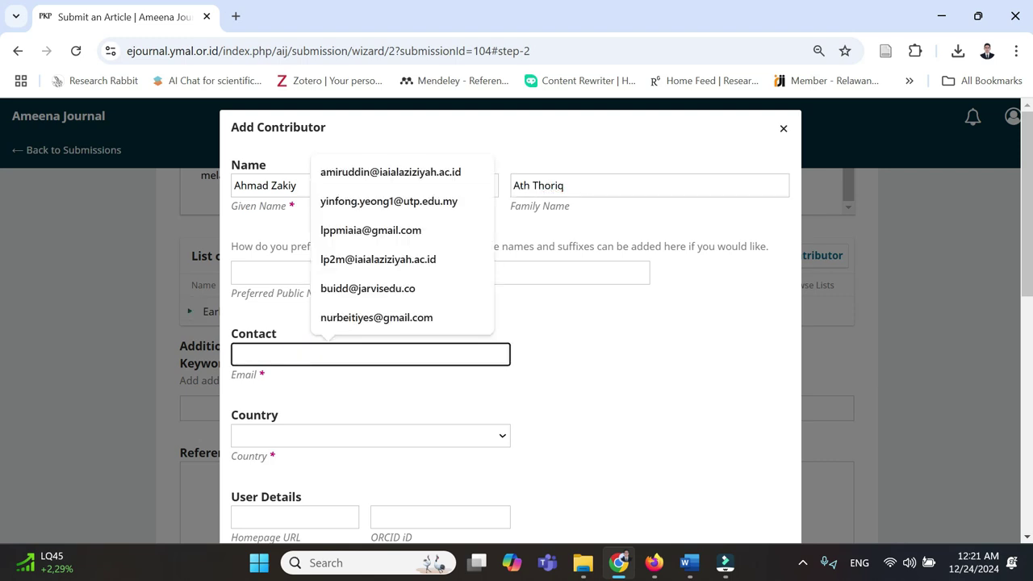
pyautogui.moveTo(690, 574)
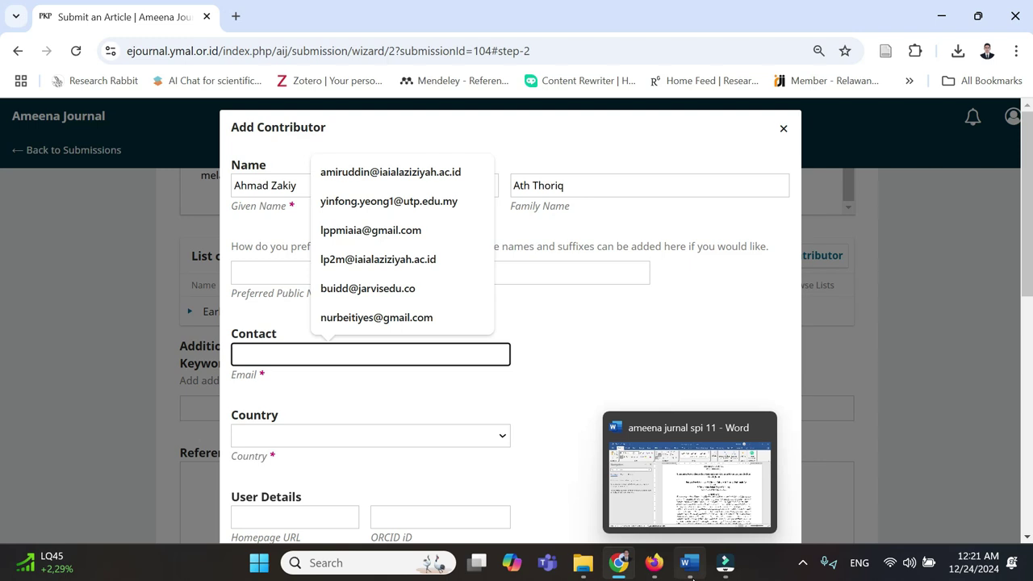
pyautogui.click(690, 569)
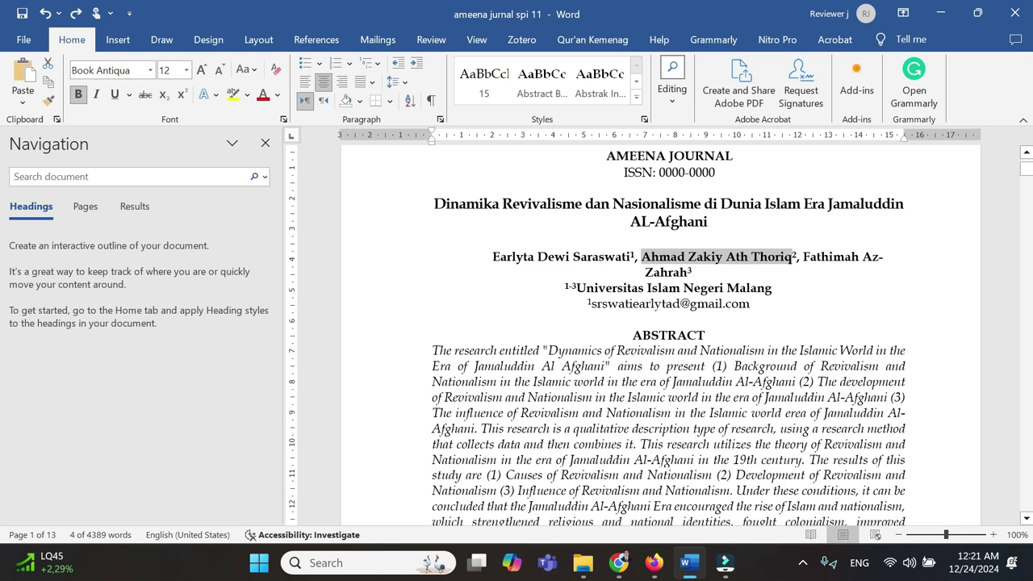
pyautogui.moveTo(752, 304); pyautogui.dragTo(592, 304)
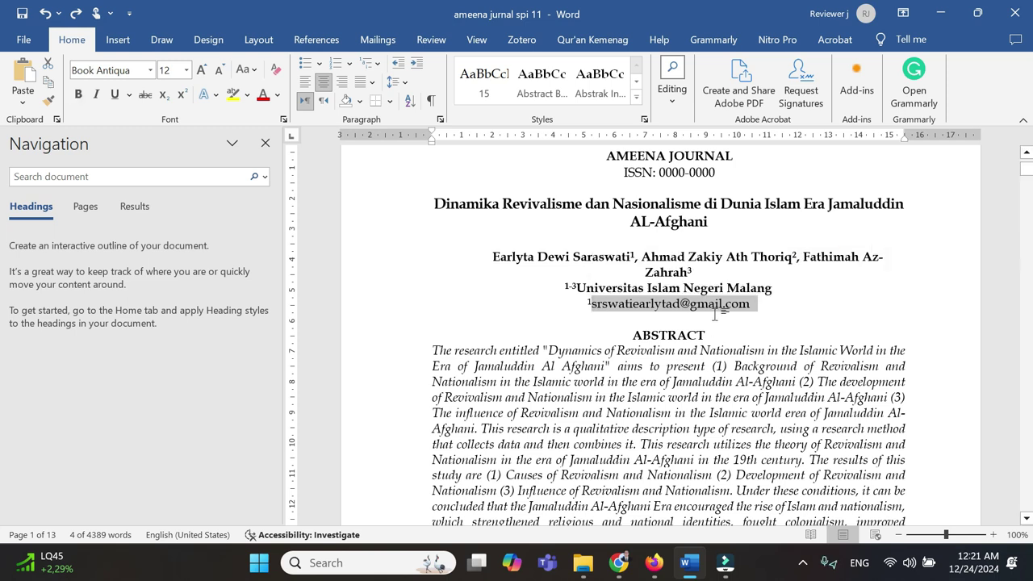
pyautogui.click(668, 319)
pyautogui.moveTo(755, 304); pyautogui.dragTo(593, 305)
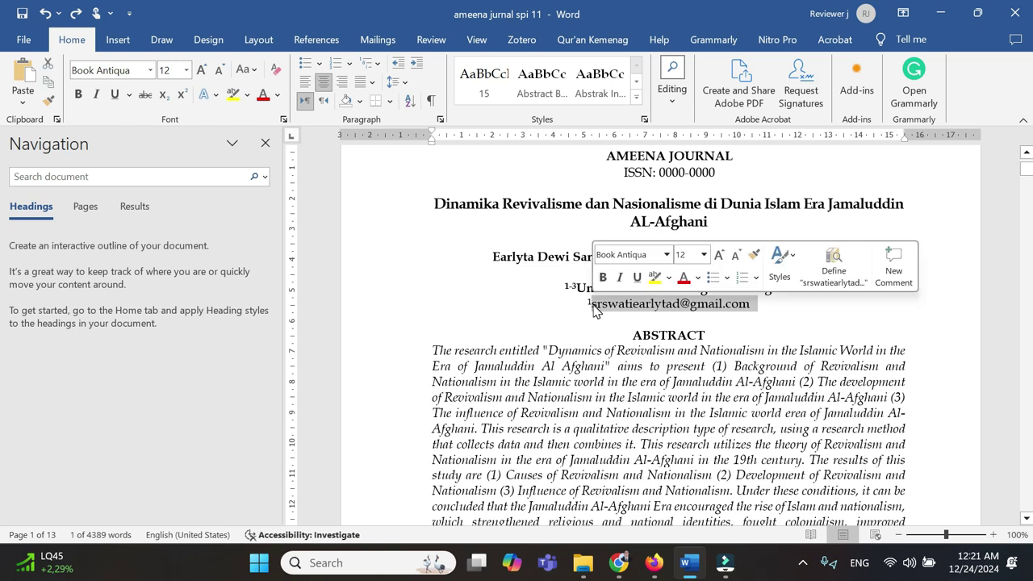
pyautogui.click(625, 576)
pyautogui.hotkey('ctrl', 'v')
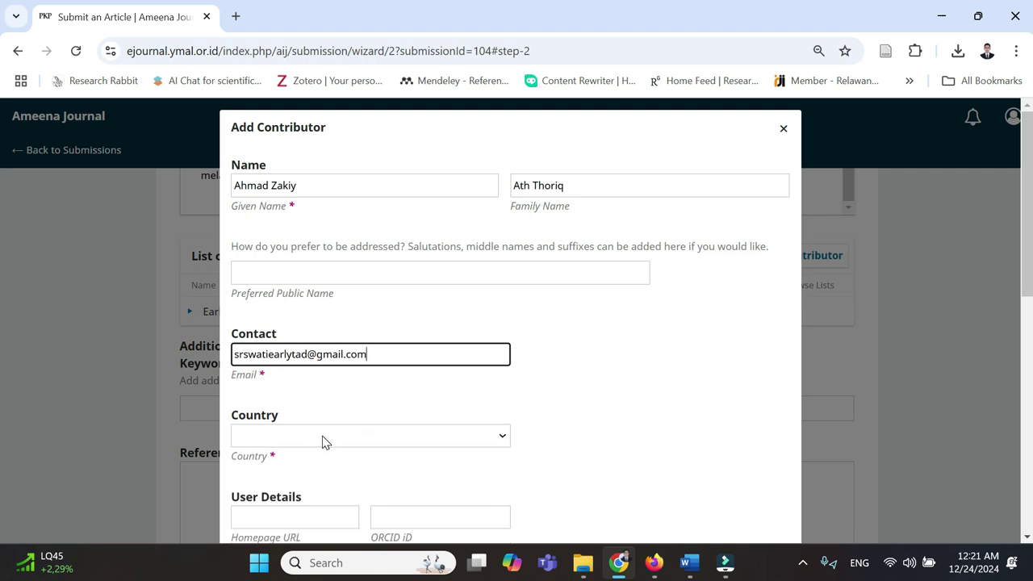
# - Set the contributor's Country to Indonesia
pyautogui.click(322, 436)
pyautogui.press('i')
pyautogui.press('Down')
pyautogui.press('Down')
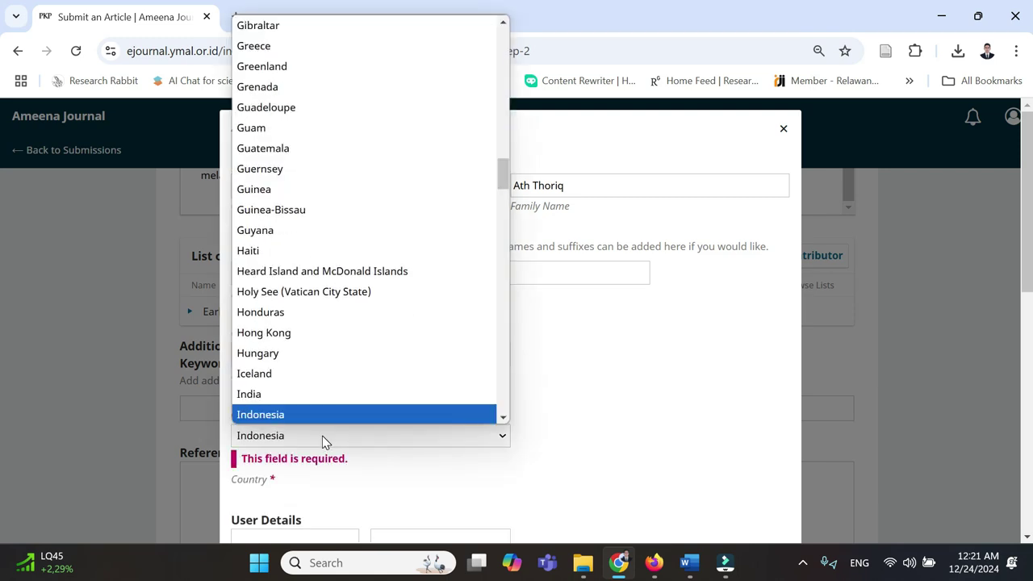
pyautogui.press('Return')
# - Fill Affiliation with Universitas Islam Negeri Malang copied from the manuscript
pyautogui.scroll(-4, 485, 403)
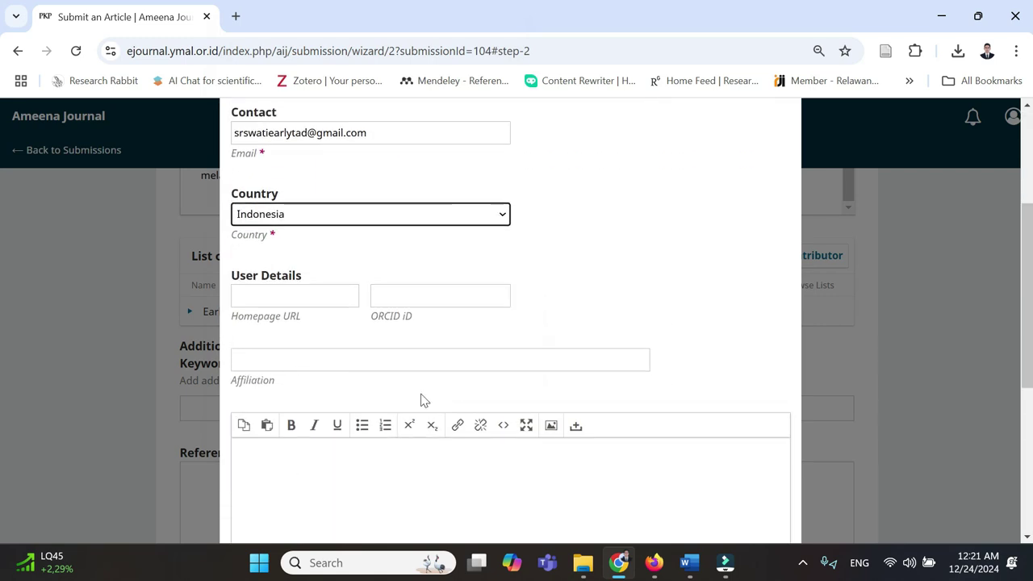
pyautogui.click(343, 255)
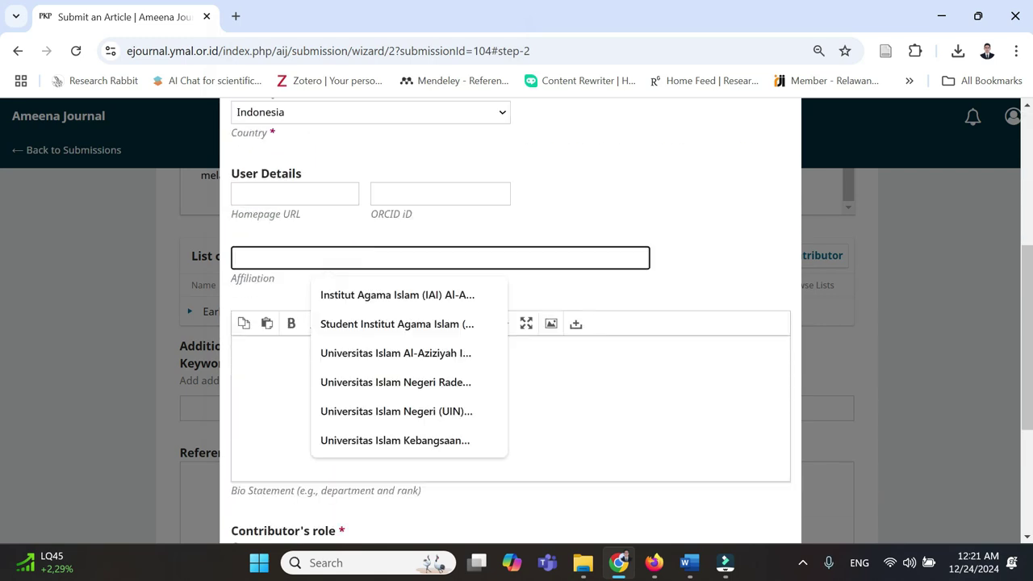
pyautogui.click(690, 564)
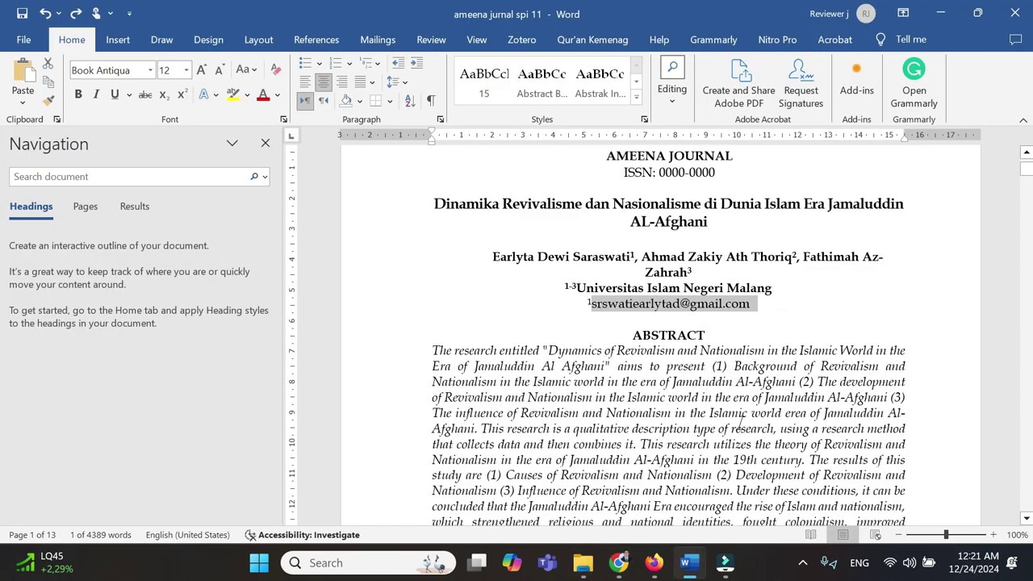
pyautogui.moveTo(694, 288); pyautogui.dragTo(576, 288)
pyautogui.hotkey('ctrl', 'c')
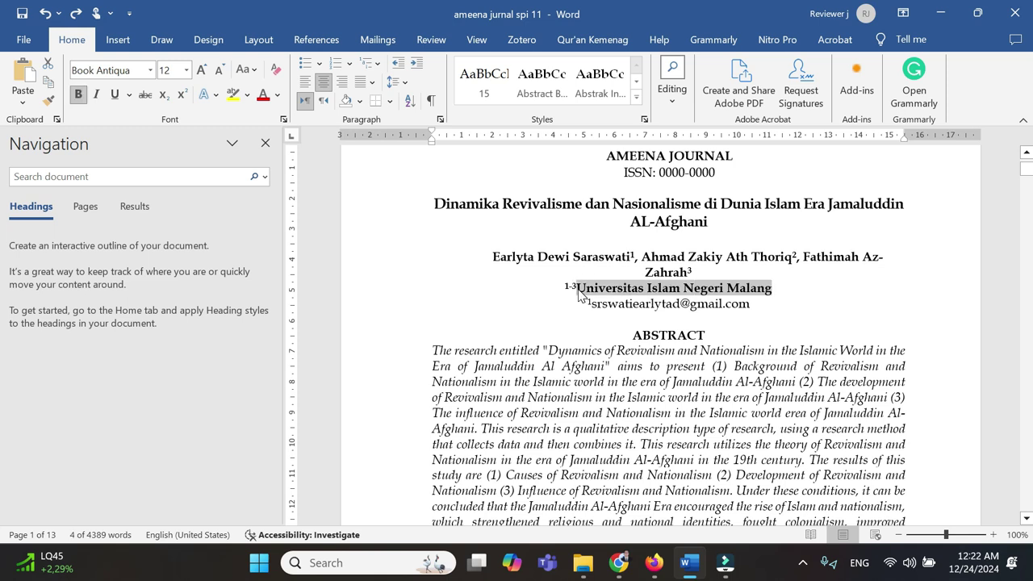
pyautogui.click(619, 562)
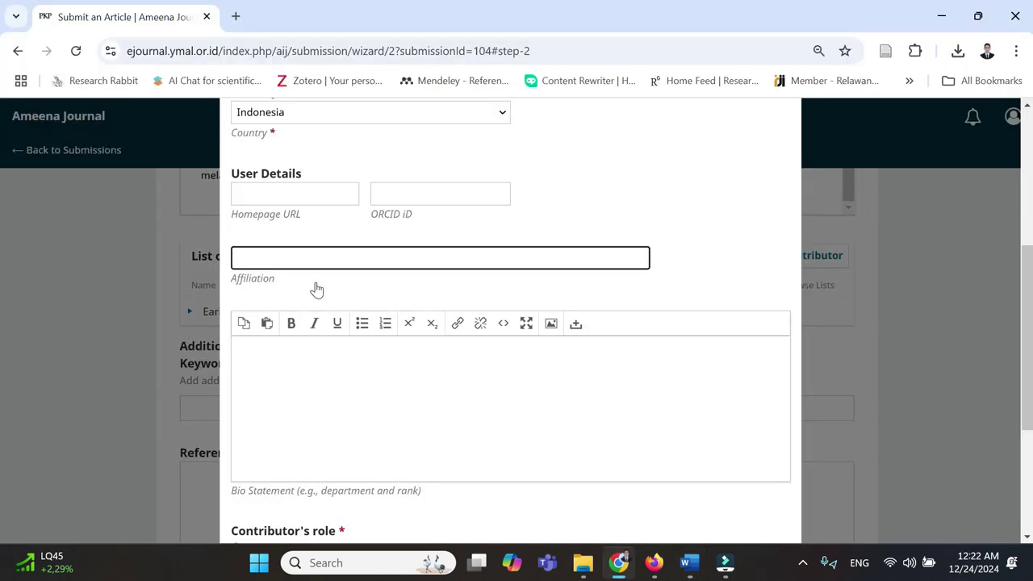
pyautogui.hotkey('ctrl', 'v')
# - Give the contributor the Author role and save them to the submission
pyautogui.scroll(-3, 316, 368)
pyautogui.click(260, 308)
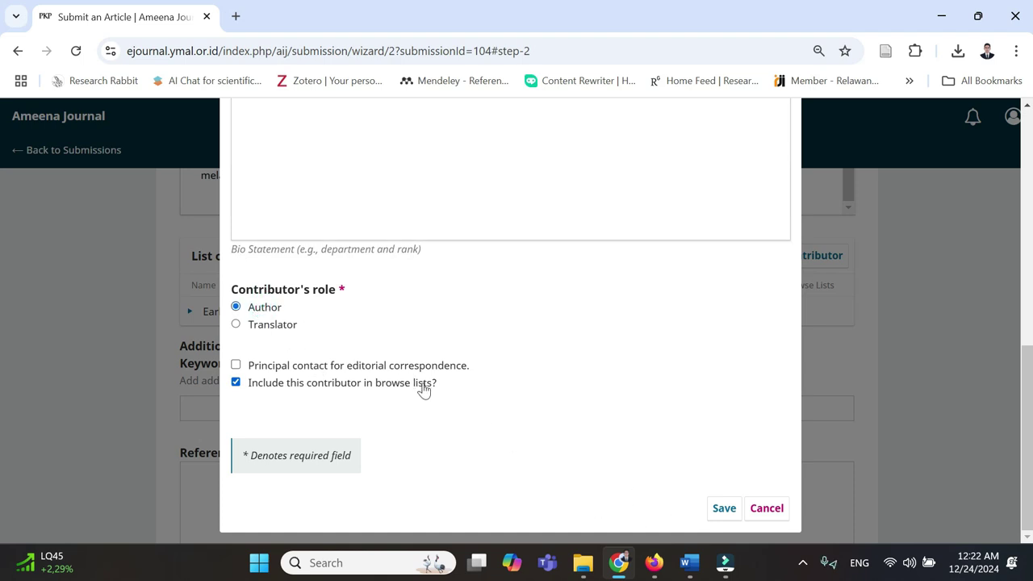
pyautogui.scroll(5, 369, 323)
pyautogui.scroll(1, 307, 313)
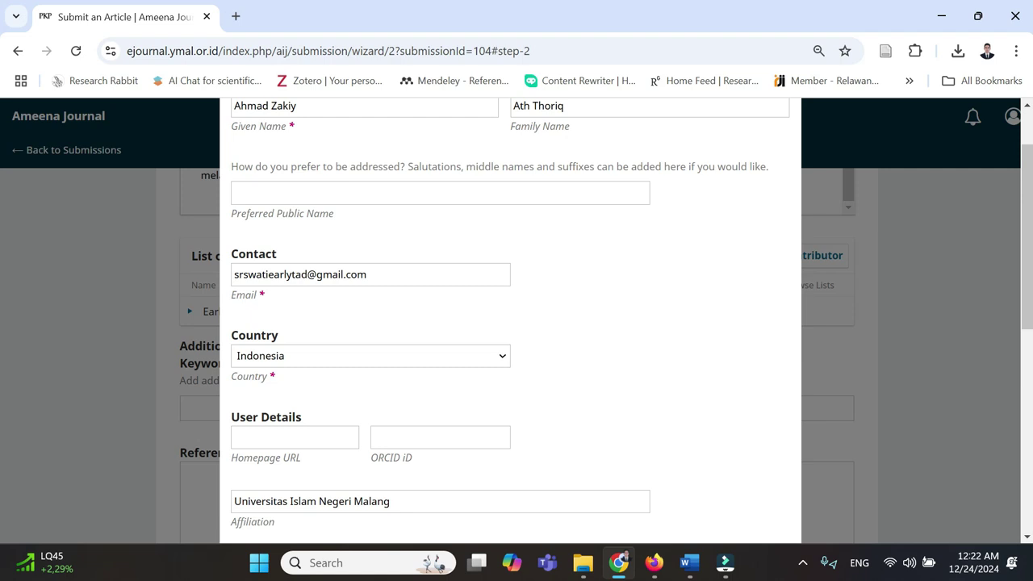
pyautogui.scroll(2, 515, 318)
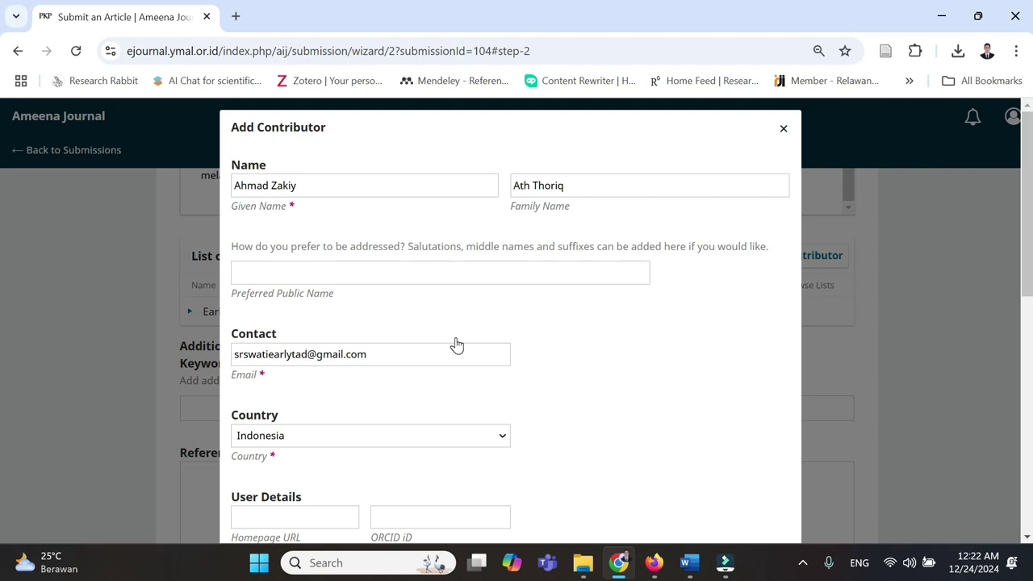
pyautogui.scroll(-1, 609, 351)
pyautogui.scroll(-2, 609, 351)
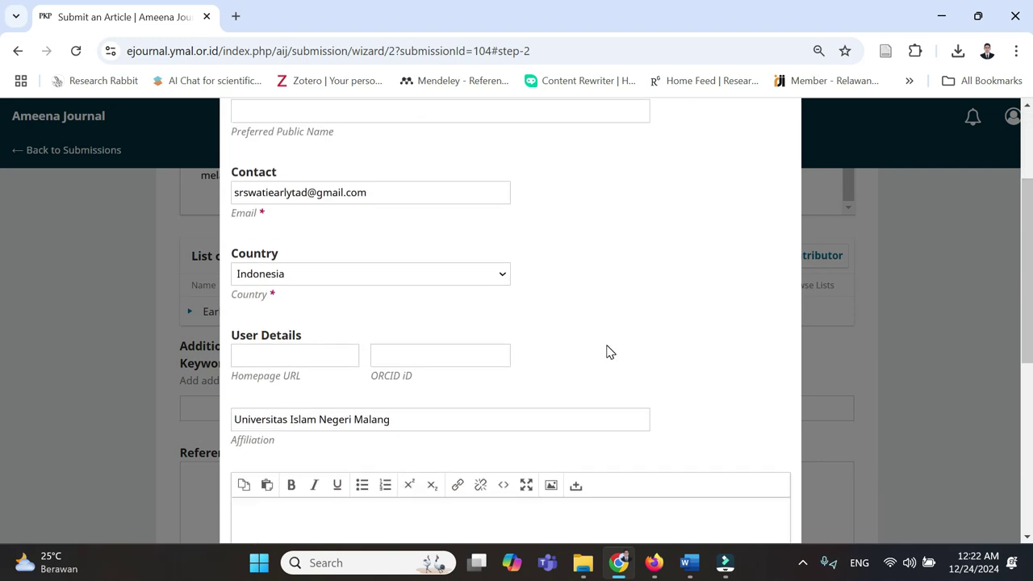
pyautogui.scroll(-3, 609, 351)
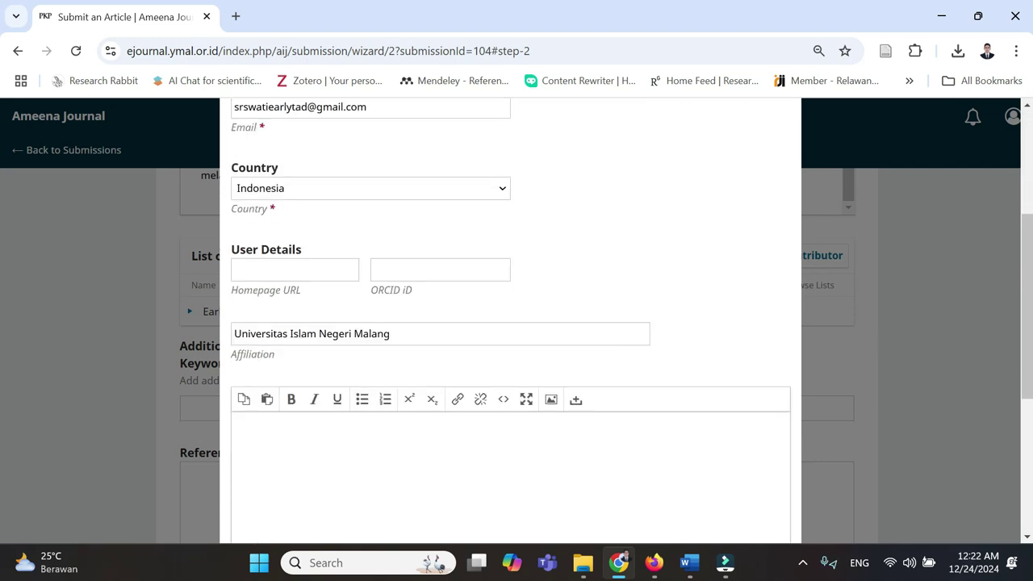
pyautogui.scroll(-2, 371, 386)
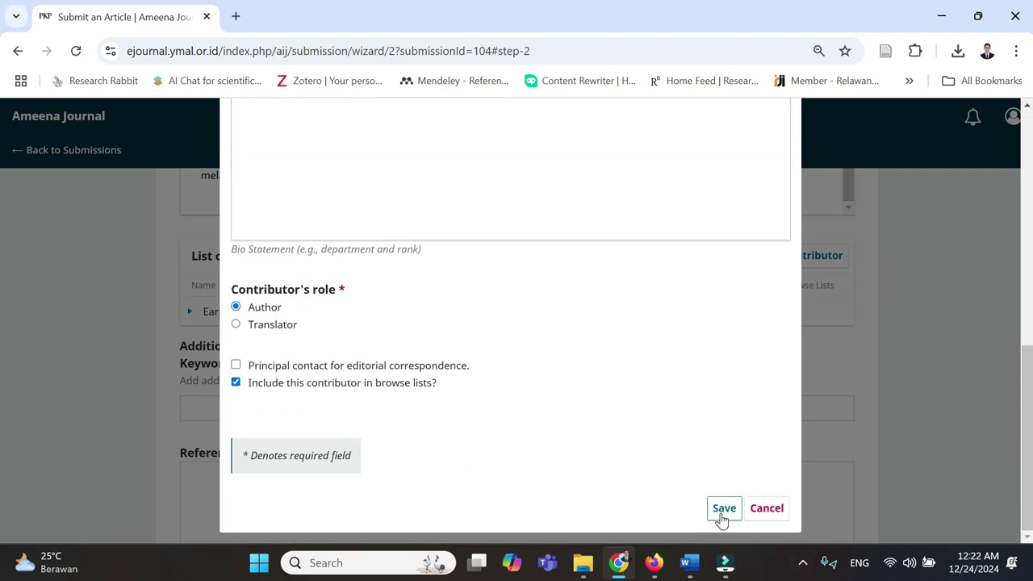
pyautogui.click(723, 510)
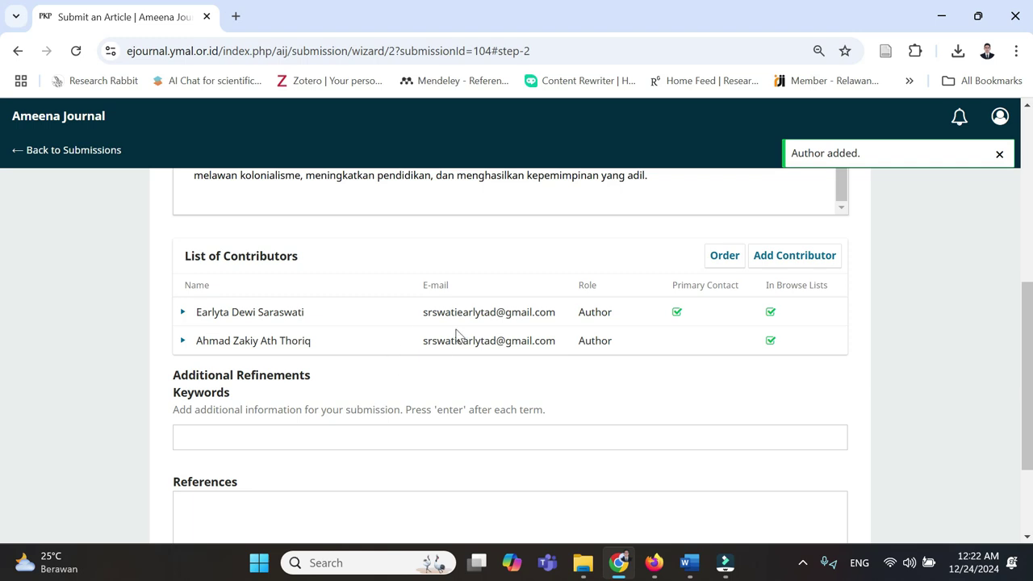
# - Copy the third author's name from the Word manuscript
pyautogui.moveTo(689, 562)
pyautogui.click(703, 524)
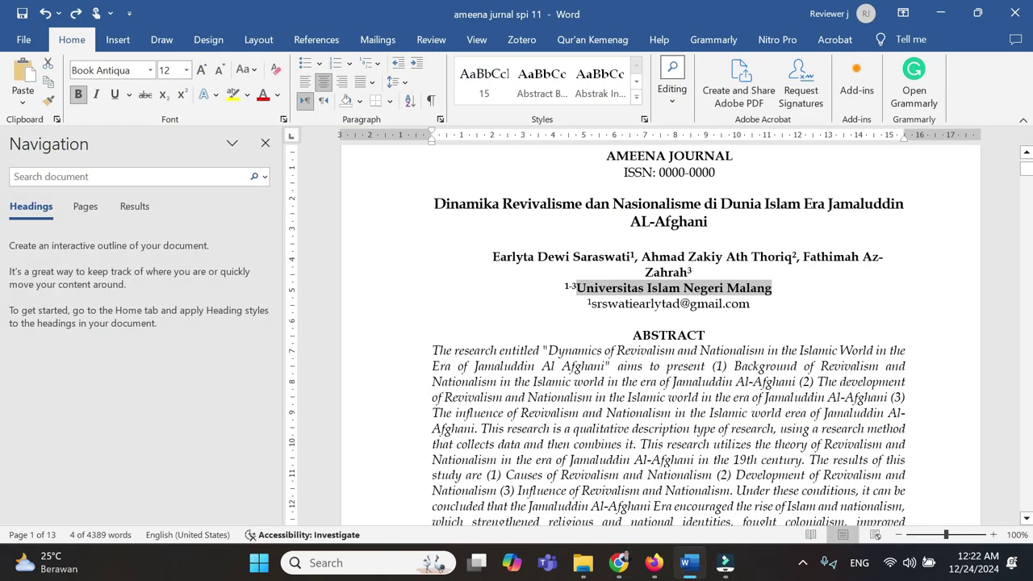
pyautogui.moveTo(691, 272); pyautogui.dragTo(794, 257)
pyautogui.hotkey('ctrl', 'c')
pyautogui.hotkey('alt', 'Tab')
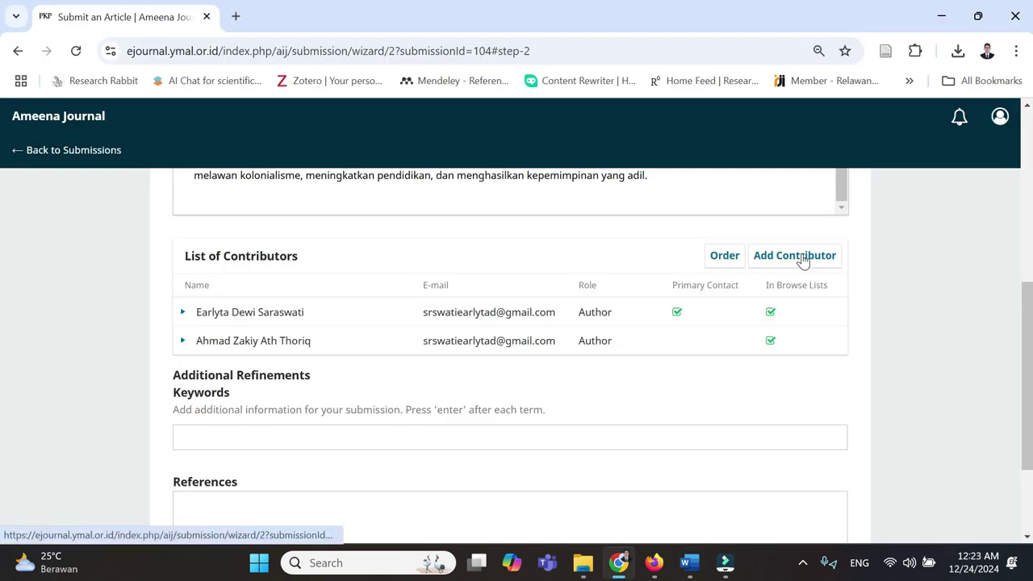
# - Start a new contributor with the third author's given name and surname in the name fields
pyautogui.click(799, 255)
pyautogui.click(363, 185)
pyautogui.hotkey('ctrl', 'v')
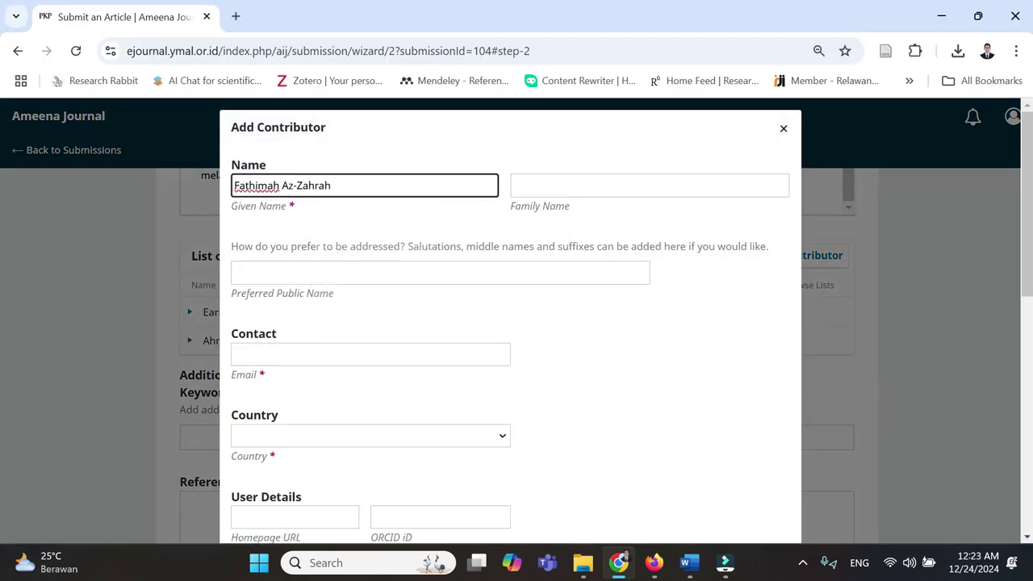
pyautogui.hotkey('ctrl', 'a')
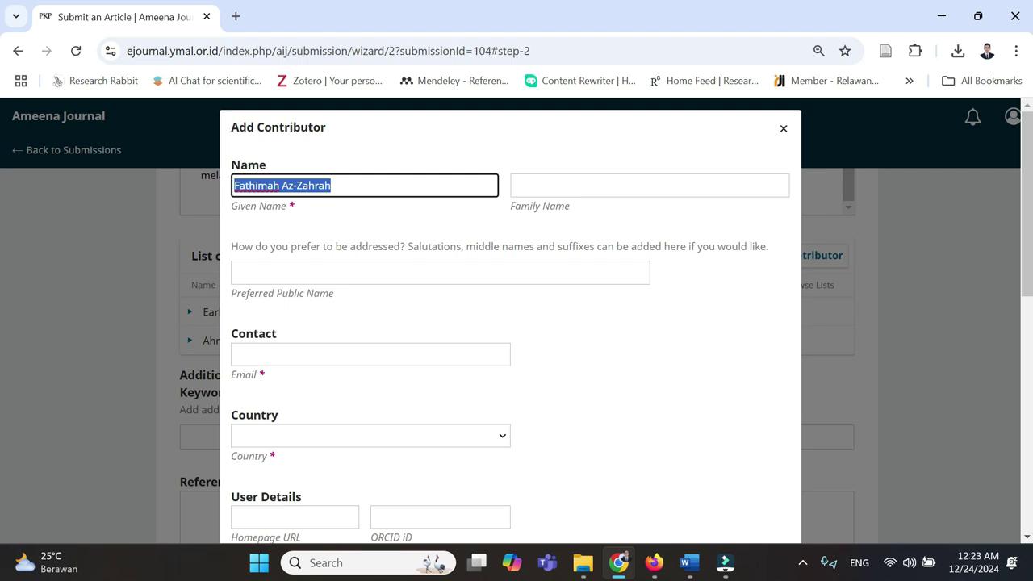
pyautogui.press('Tab')
pyautogui.hotkey('ctrl', 'v')
pyautogui.press('Home')
pyautogui.hotkey('ctrl', 'shift', 'Right')
pyautogui.press('BackSpace')
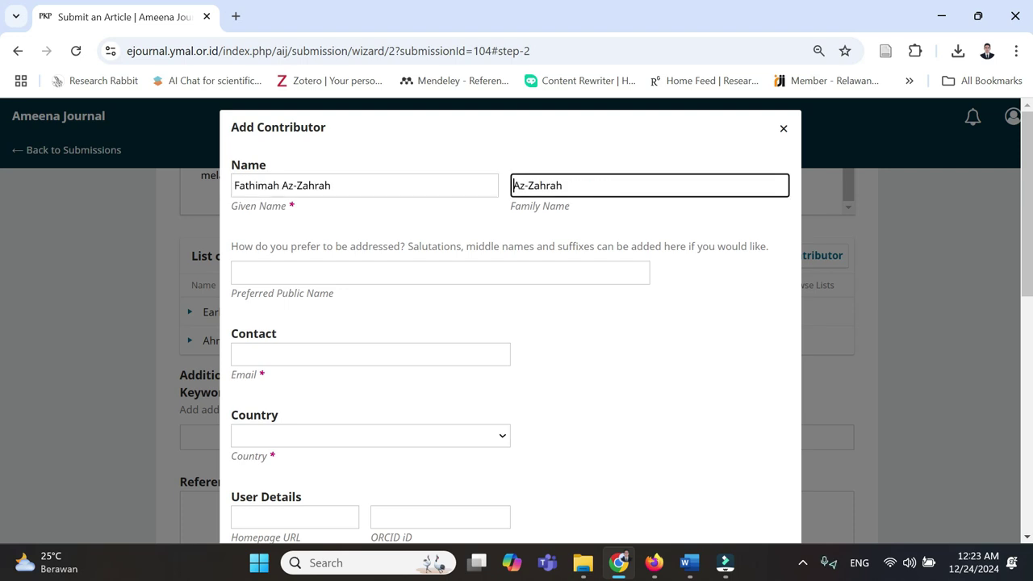
pyautogui.press('Tab')
pyautogui.press('Tab')
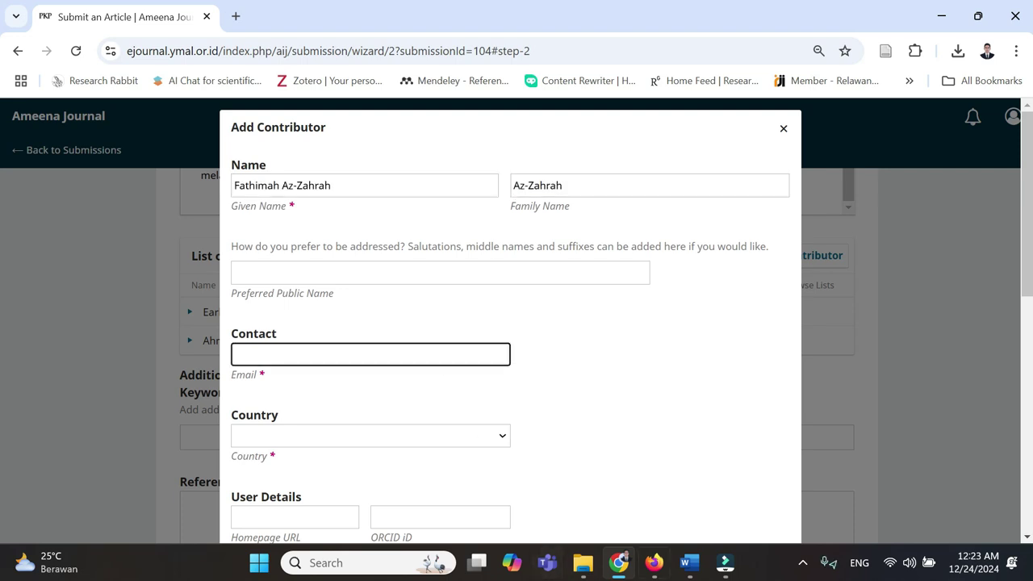
# - Enter the third author's e-mail, Country Indonesia, and affiliation Universitas Islam Negeri Malang
pyautogui.click(691, 568)
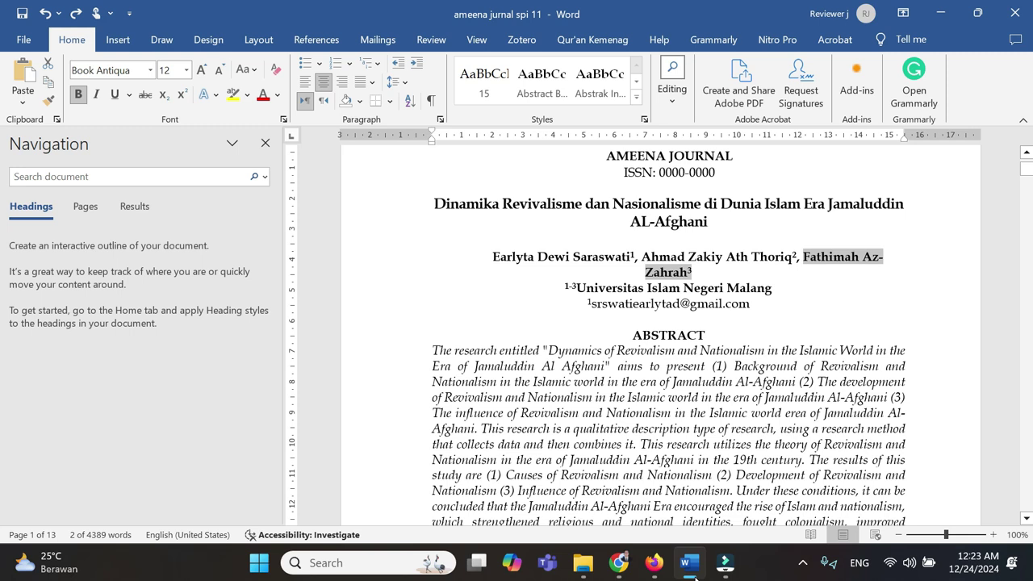
pyautogui.click(692, 570)
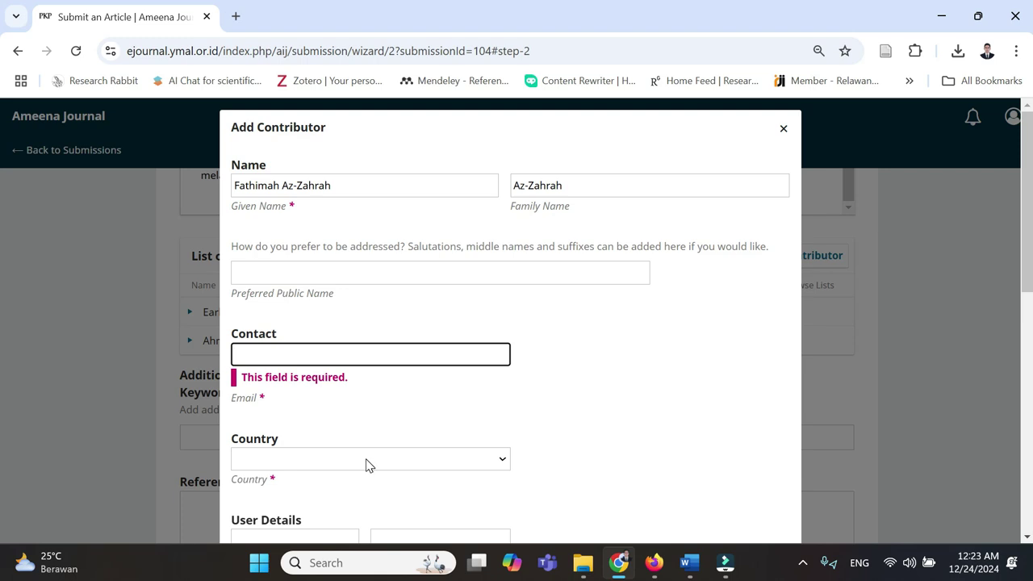
pyautogui.hotkey('ctrl', 'v')
pyautogui.press('Tab')
pyautogui.write('i')
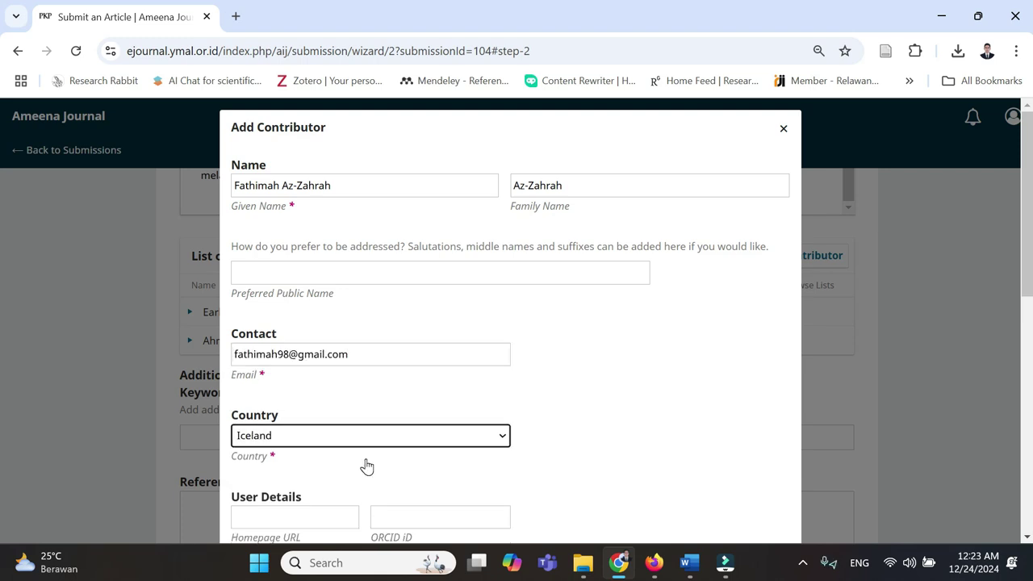
pyautogui.write('ndonesia')
pyautogui.scroll(-3, 366, 466)
pyautogui.click(321, 339)
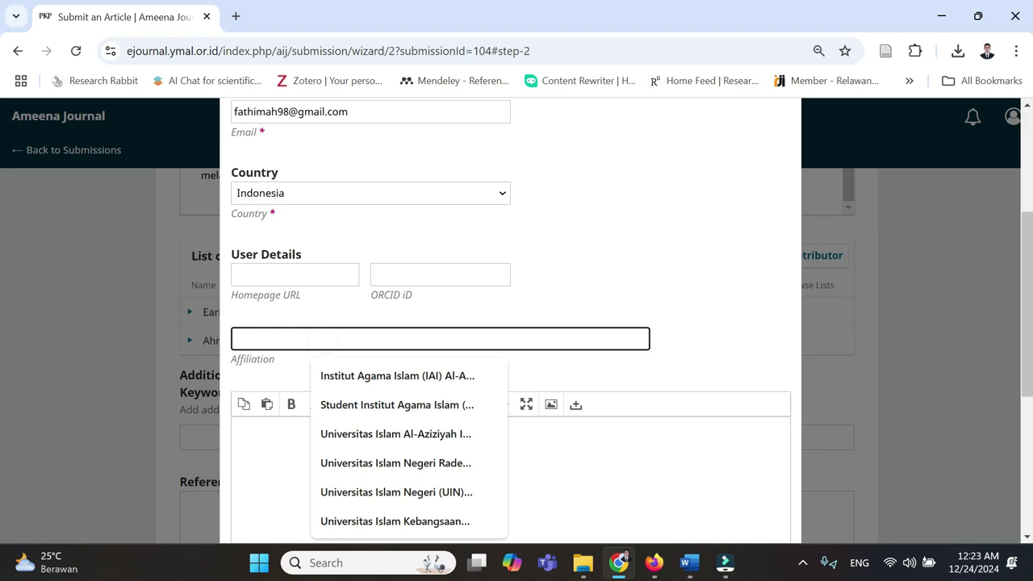
pyautogui.write('universitas Islam Negeri Malang')
pyautogui.click(409, 379)
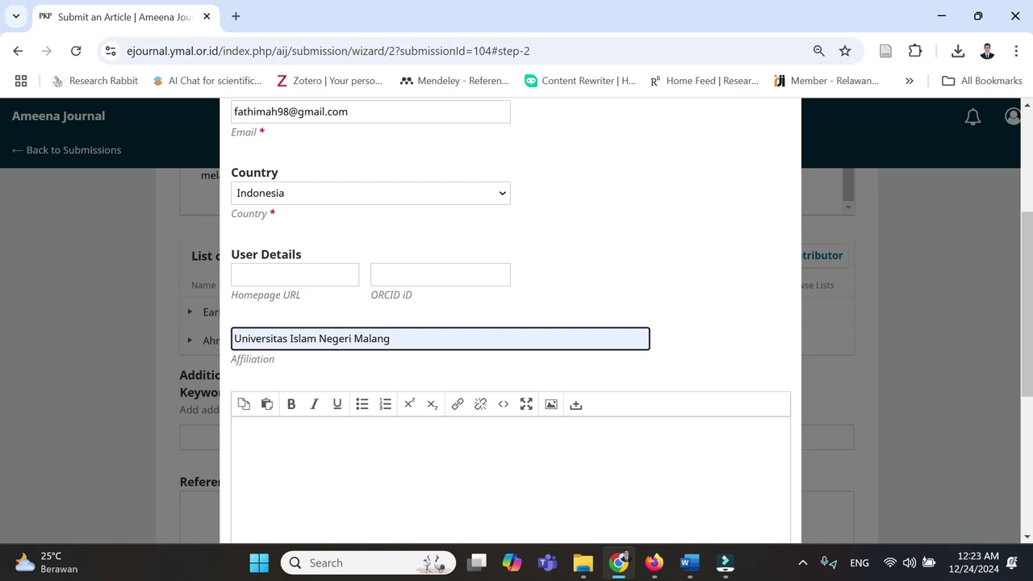
pyautogui.moveTo(242, 338); pyautogui.dragTo(234, 338)
pyautogui.click(341, 339)
# - Set the role to Author, keep 'Include in browse lists' checked, and save the contributor
pyautogui.scroll(-2, 341, 338)
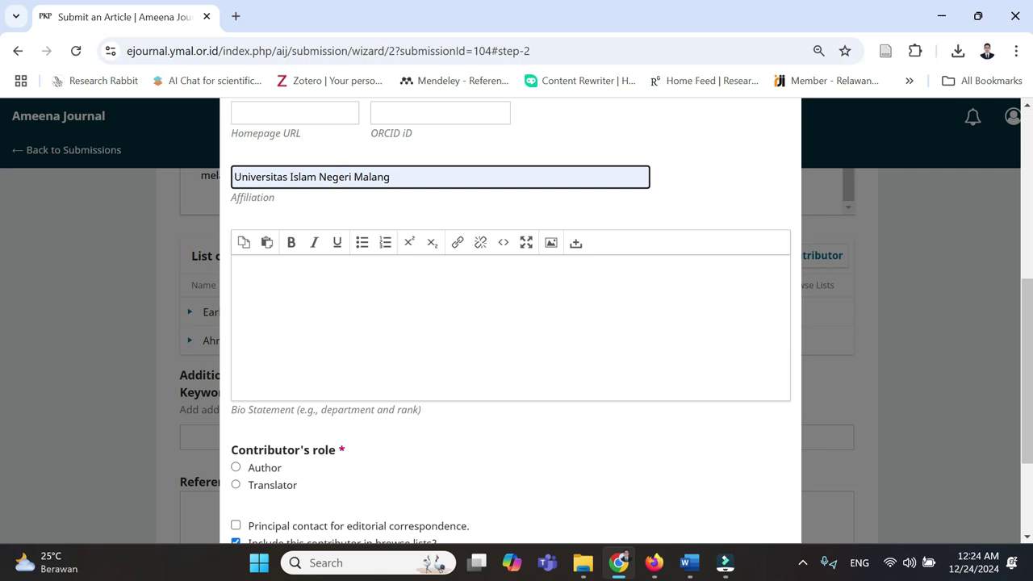
pyautogui.scroll(-1, 355, 412)
pyautogui.click(266, 392)
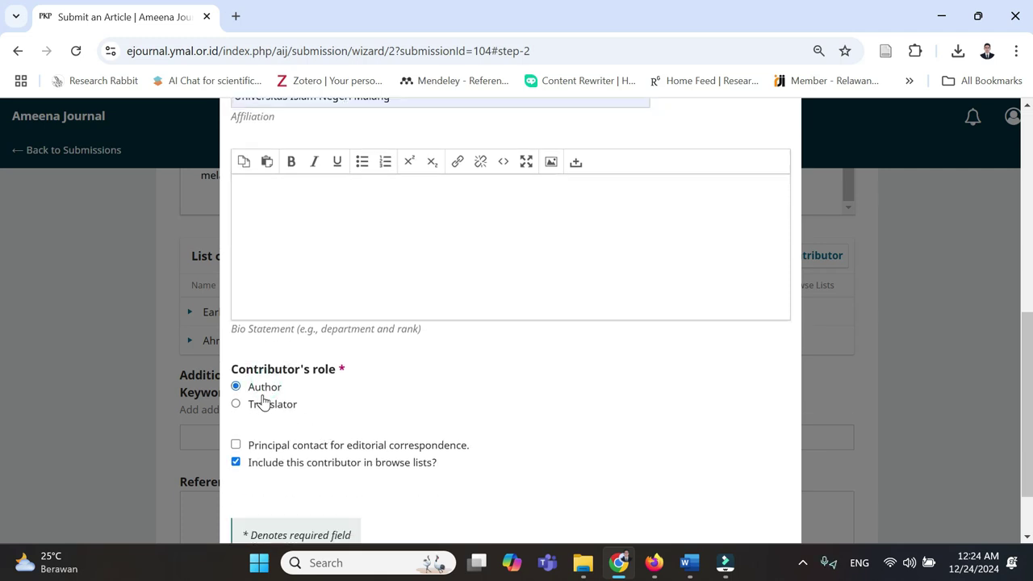
pyautogui.click(236, 461)
pyautogui.click(235, 457)
pyautogui.scroll(-1, 356, 417)
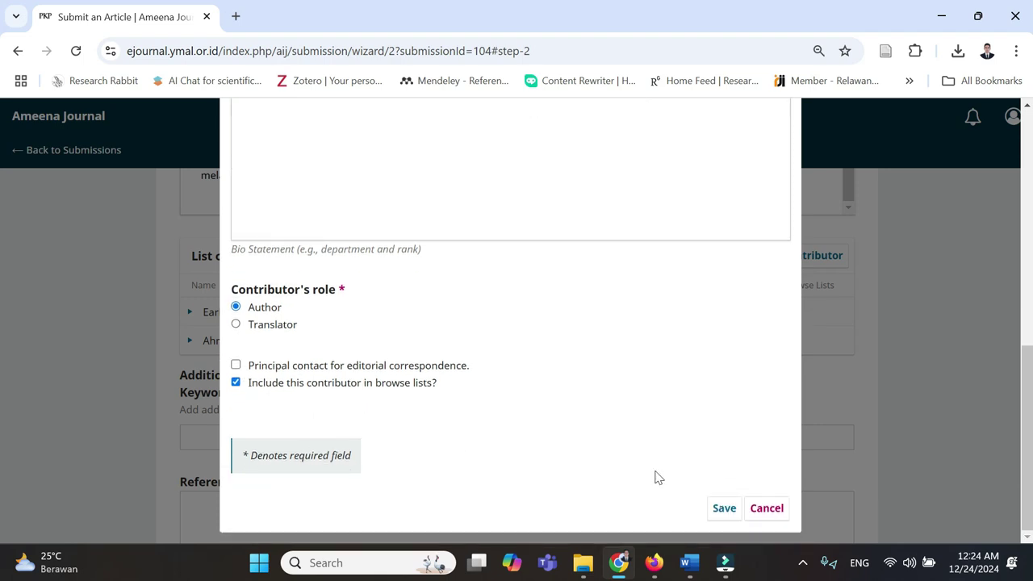
pyautogui.click(718, 513)
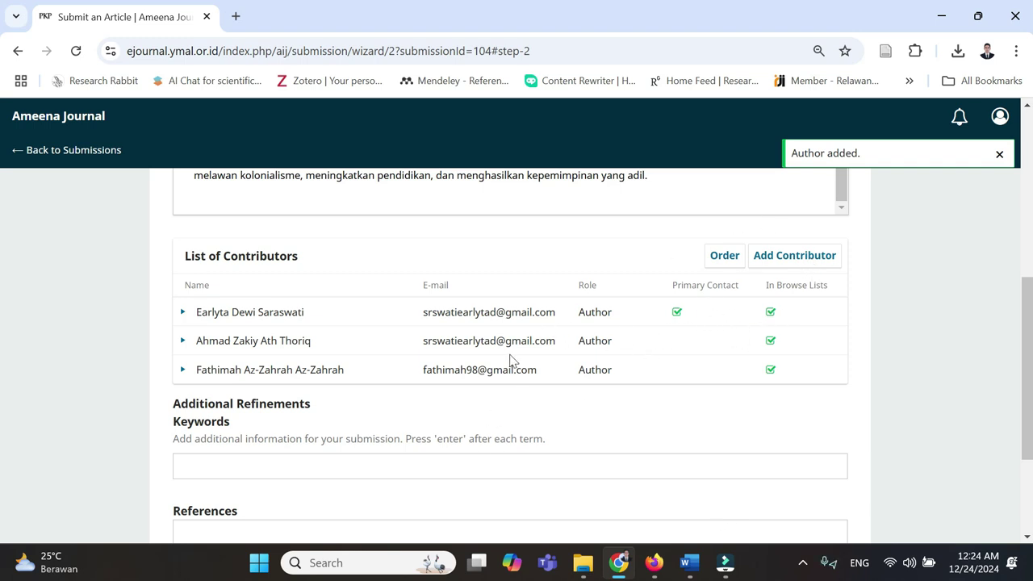
pyautogui.click(726, 260)
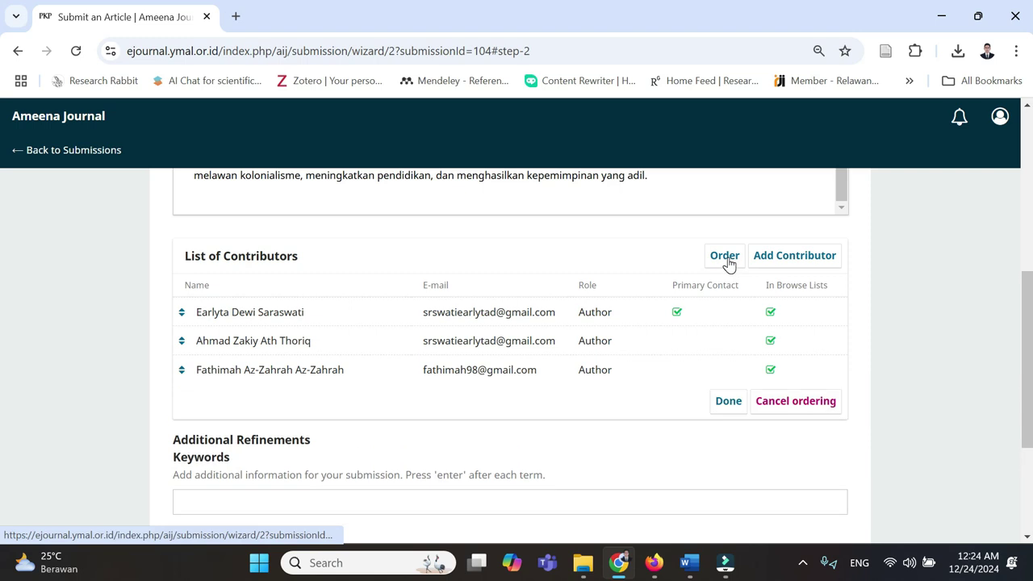
pyautogui.click(288, 347)
pyautogui.moveTo(288, 347); pyautogui.dragTo(288, 323)
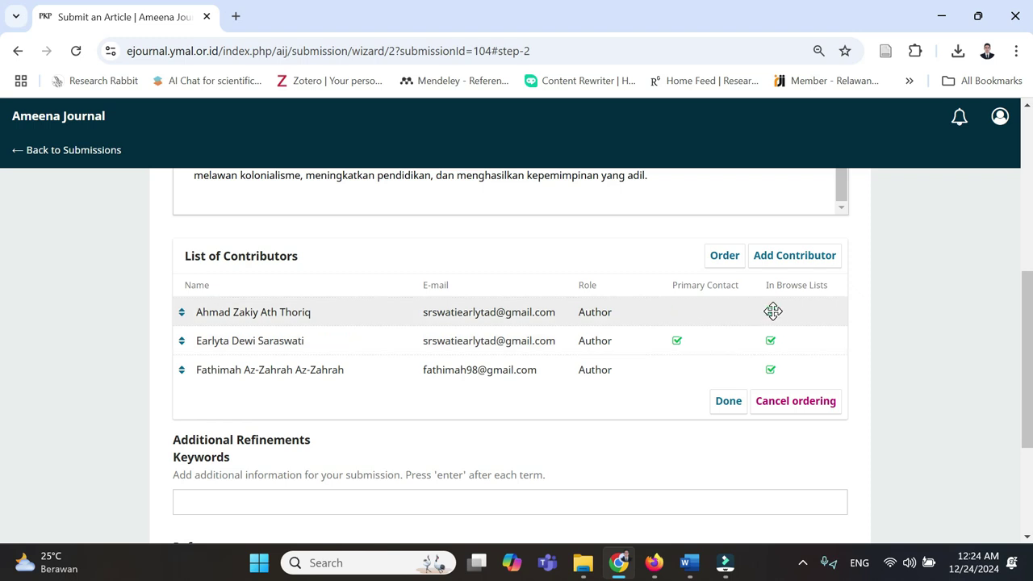
pyautogui.click(730, 409)
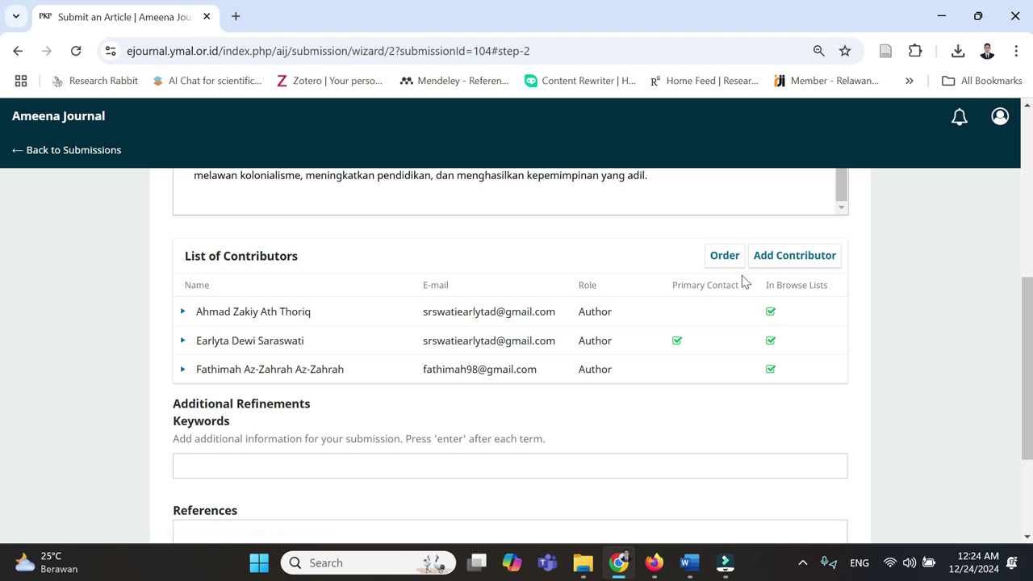
pyautogui.click(182, 313)
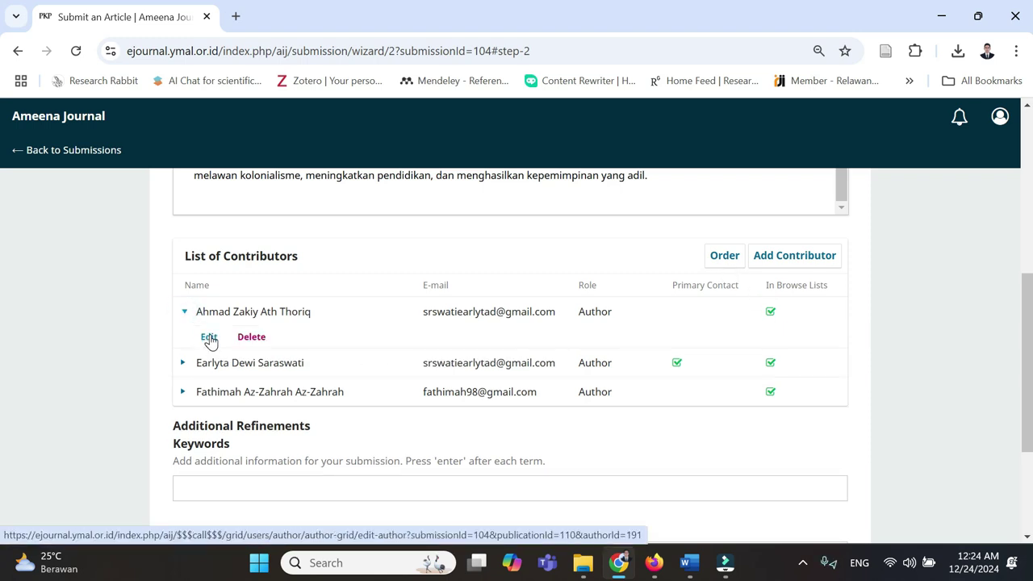
pyautogui.click(725, 263)
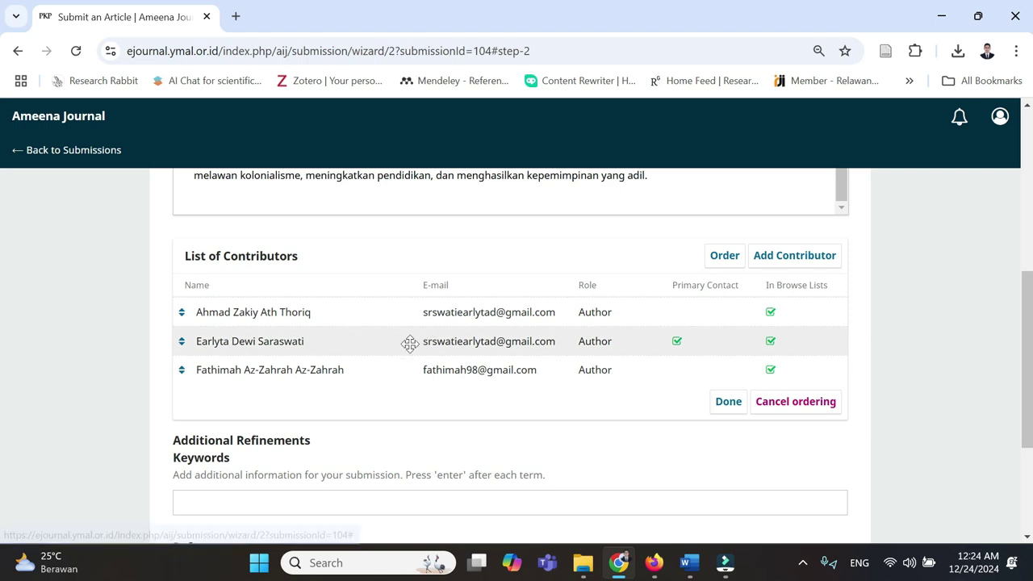
pyautogui.moveTo(382, 348); pyautogui.dragTo(385, 318)
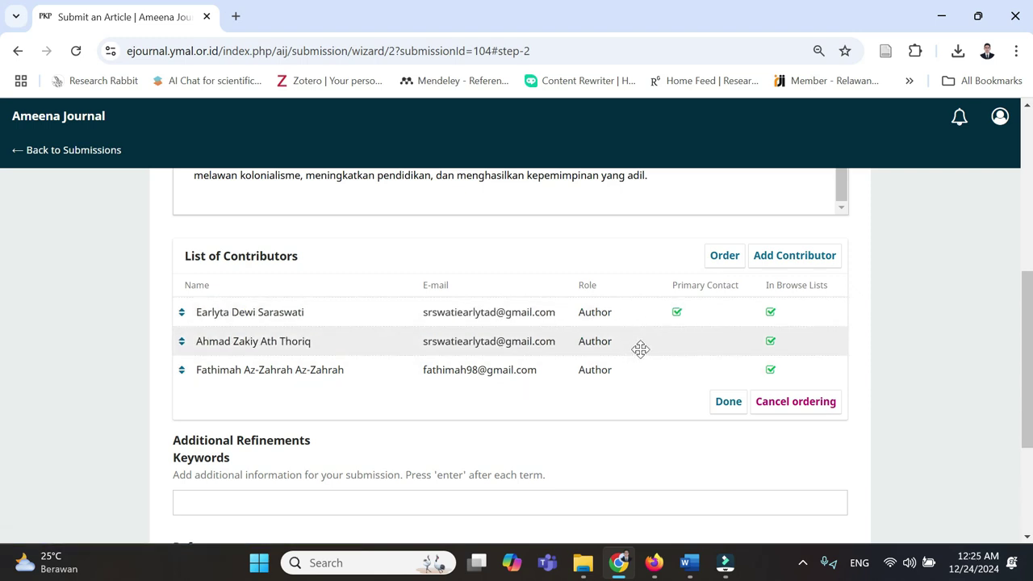
pyautogui.click(725, 402)
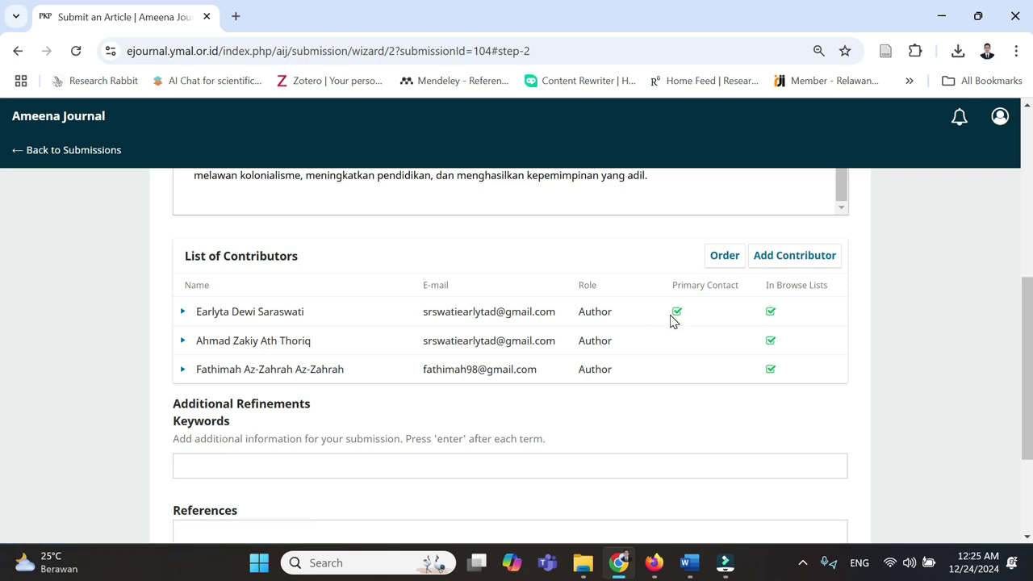
# - Add Revivalisme as the first keyword, copied from the manuscript's Kata Kunci line
pyautogui.scroll(-1, 348, 415)
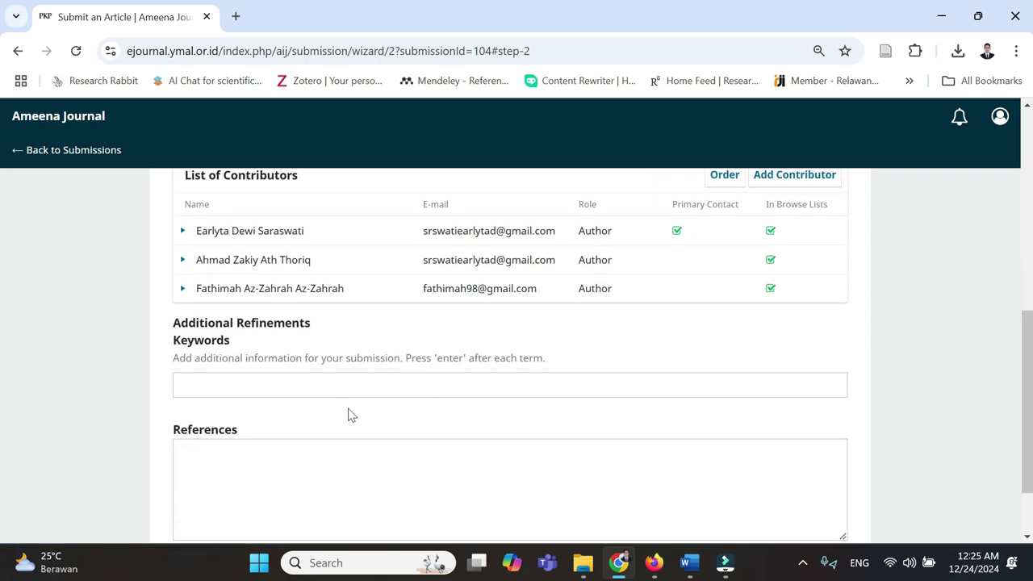
pyautogui.click(283, 380)
pyautogui.click(699, 496)
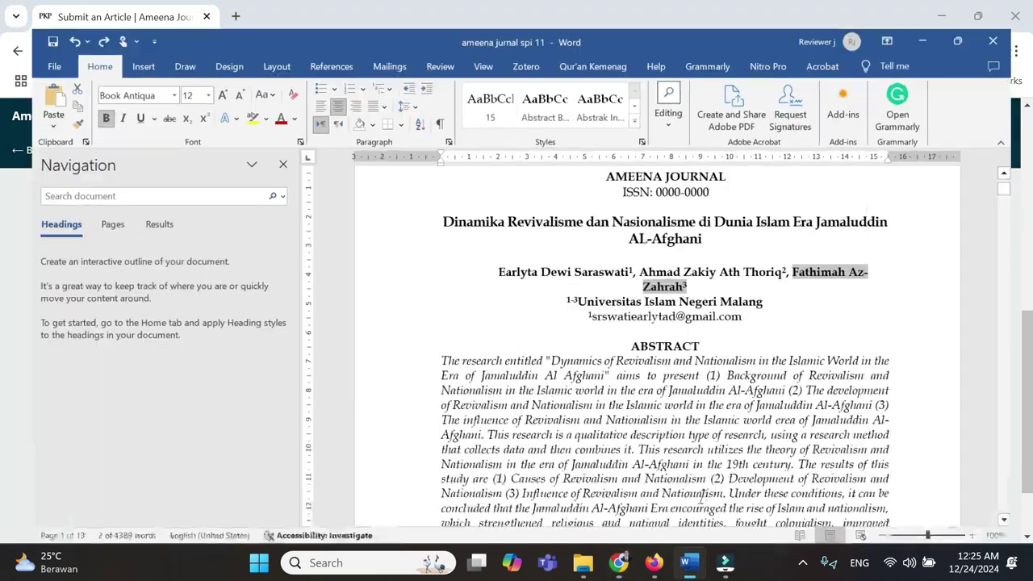
pyautogui.scroll(-6, 701, 495)
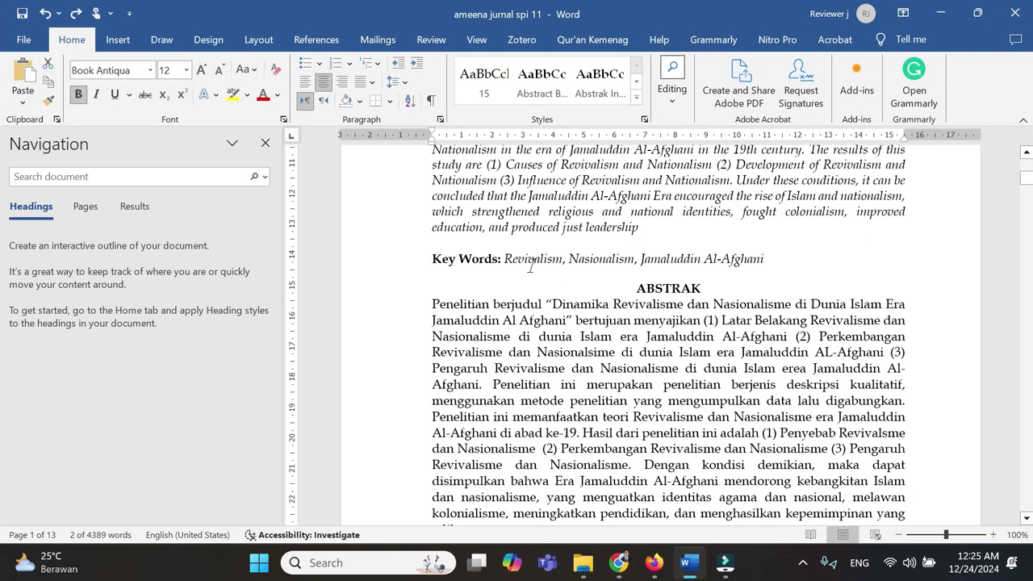
pyautogui.scroll(-3, 547, 298)
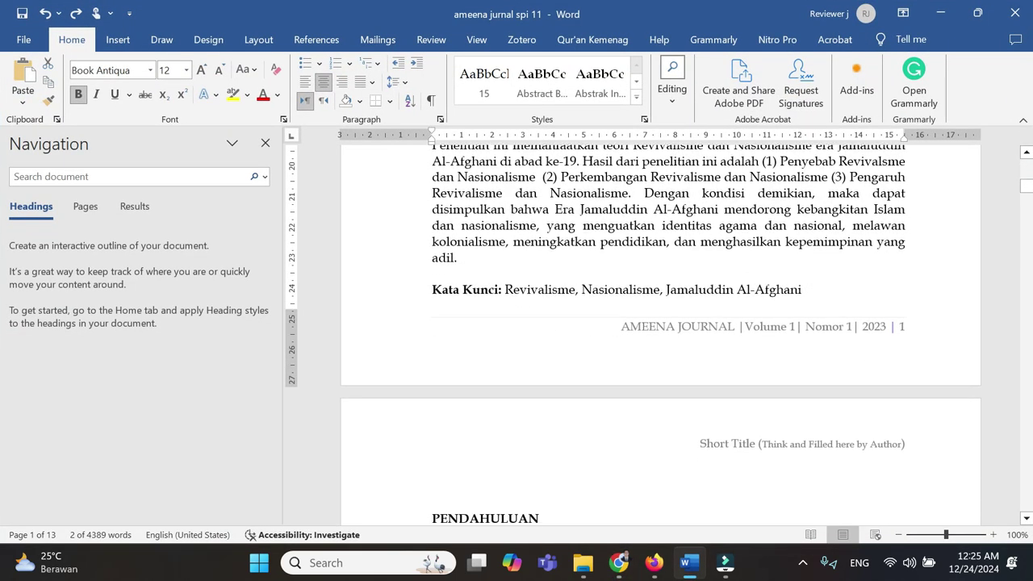
pyautogui.doubleClick(540, 291)
pyautogui.hotkey('ctrl', 'c')
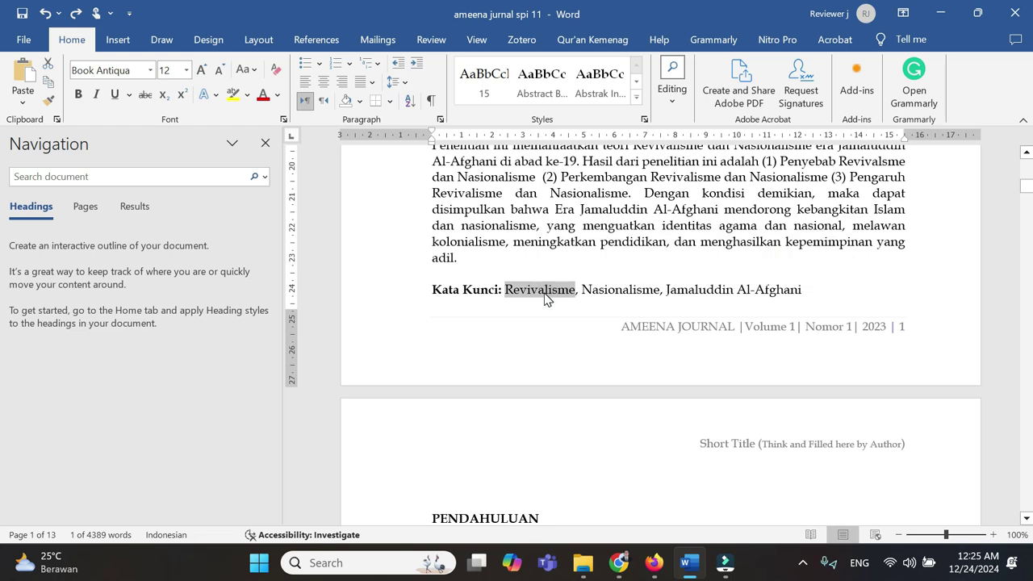
pyautogui.click(618, 562)
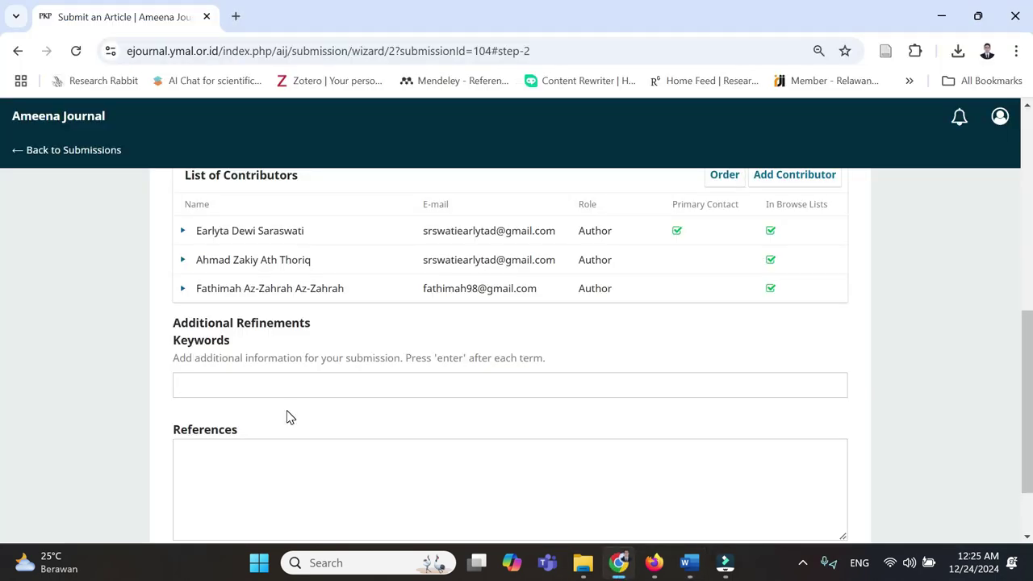
pyautogui.hotkey('ctrl', 'v')
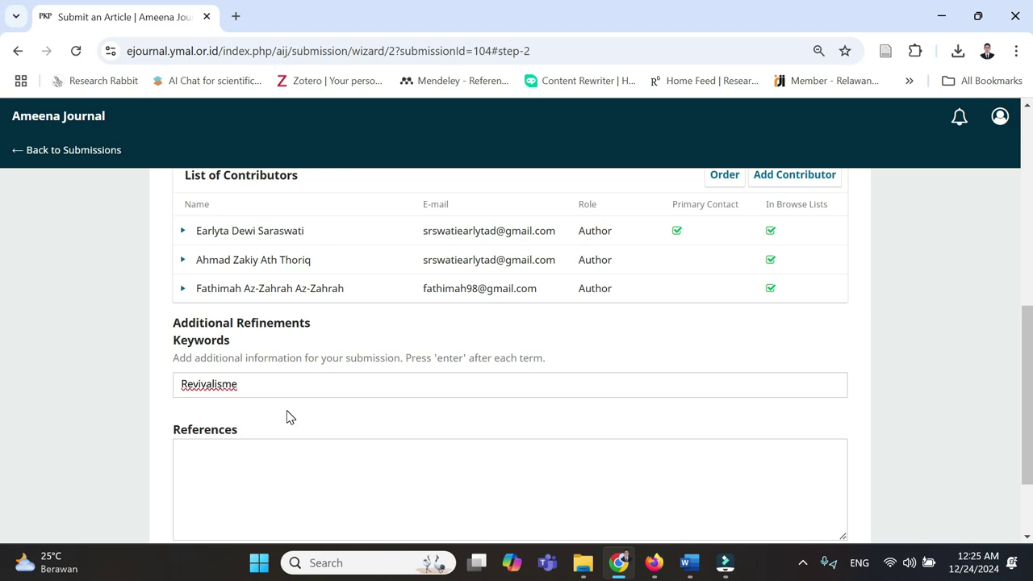
pyautogui.press('Return')
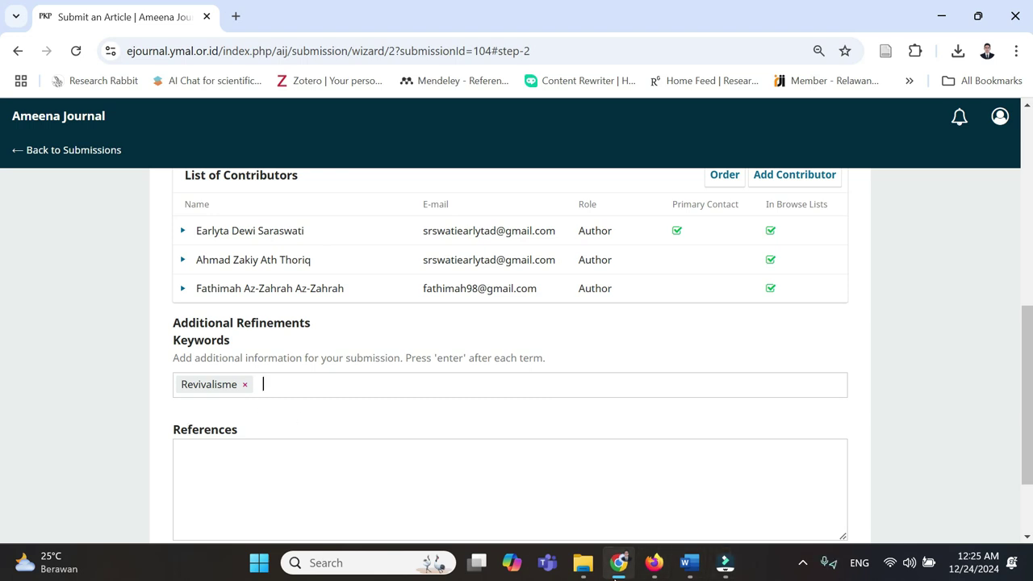
# - Add Nasionalisme and Jamaluddin Al-Afghani as further keywords from the manuscript
pyautogui.click(689, 563)
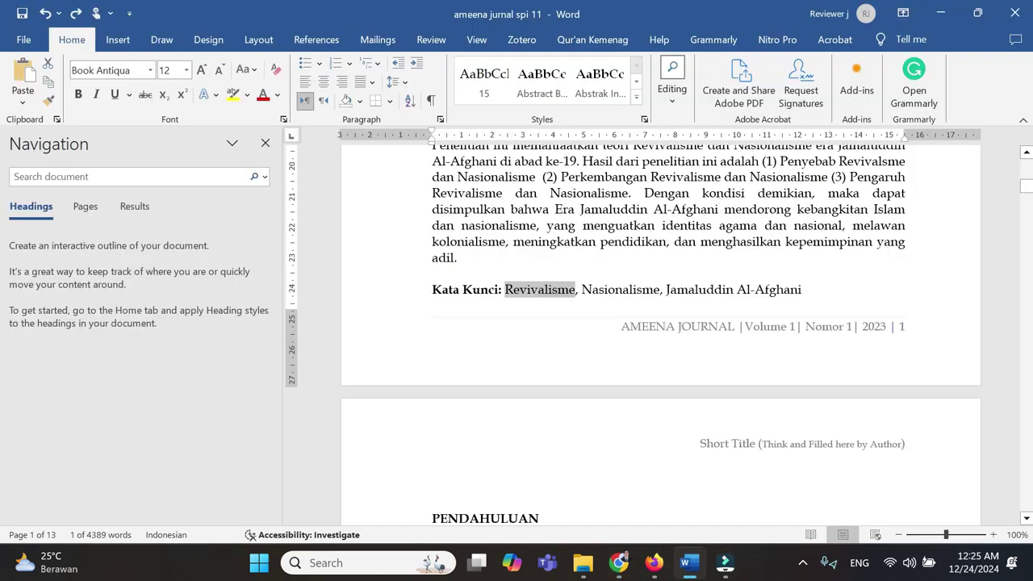
pyautogui.doubleClick(619, 289)
pyautogui.hotkey('ctrl', 'c')
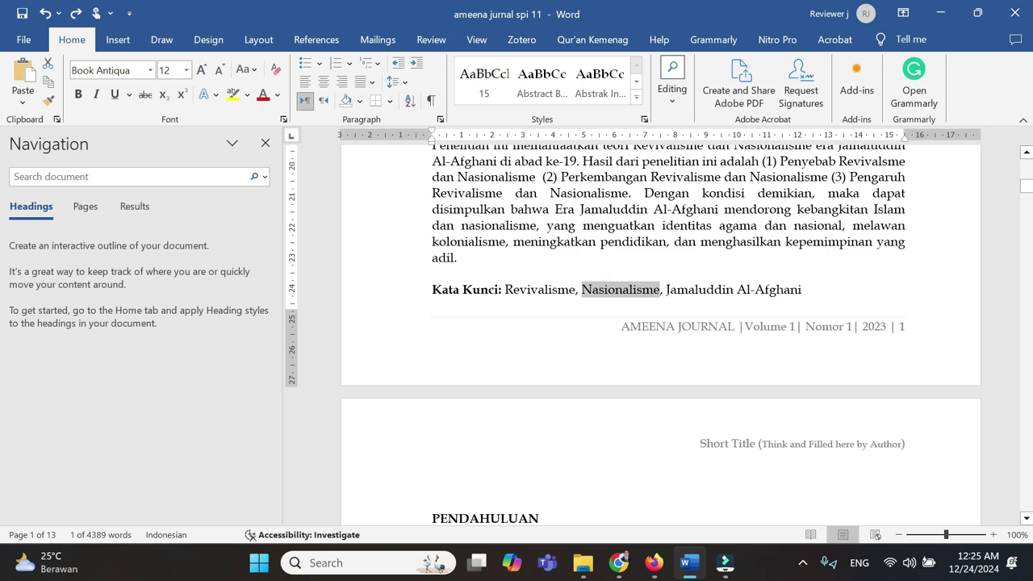
pyautogui.click(618, 562)
pyautogui.hotkey('ctrl', 'v')
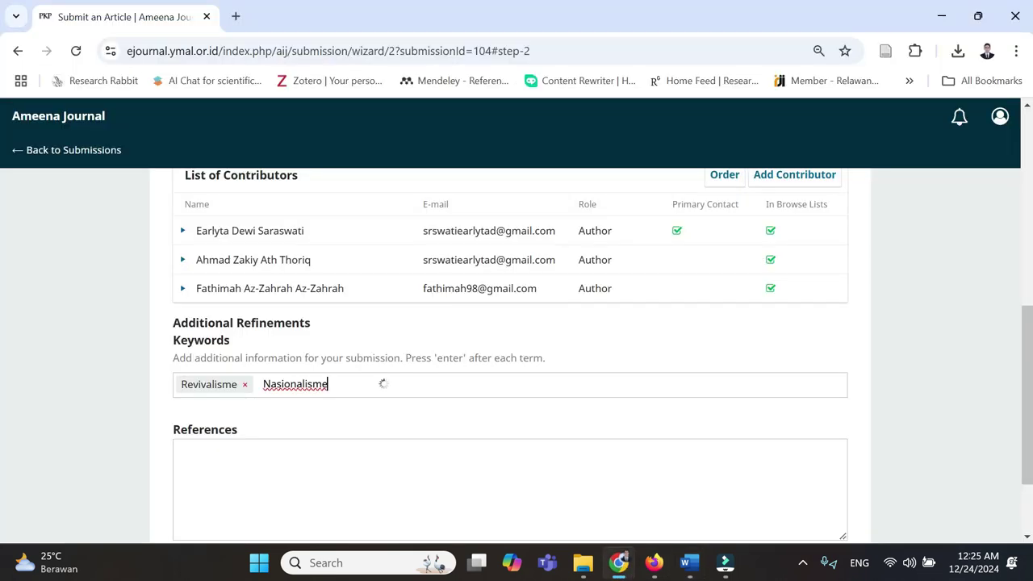
pyautogui.press('Return')
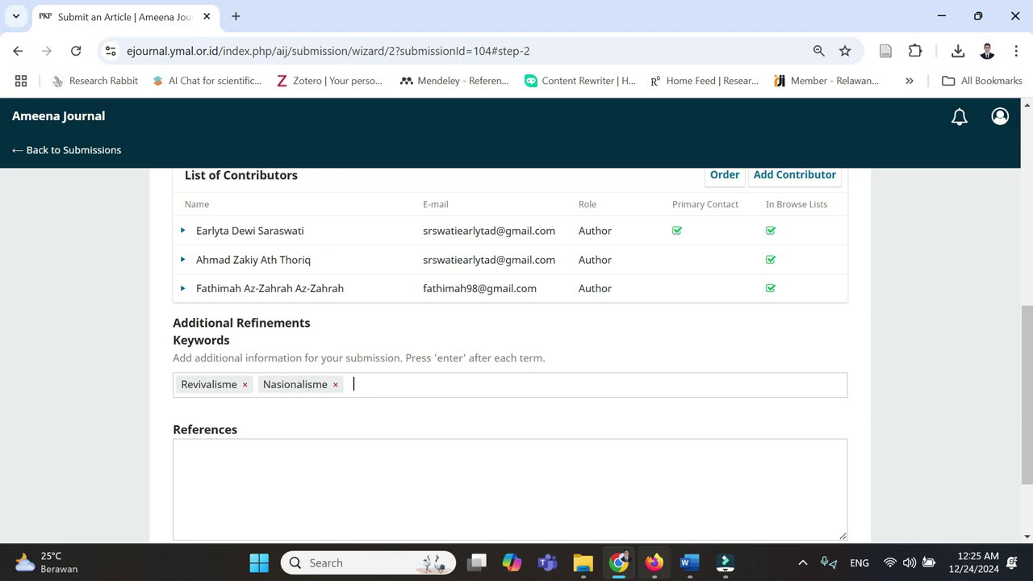
pyautogui.click(688, 562)
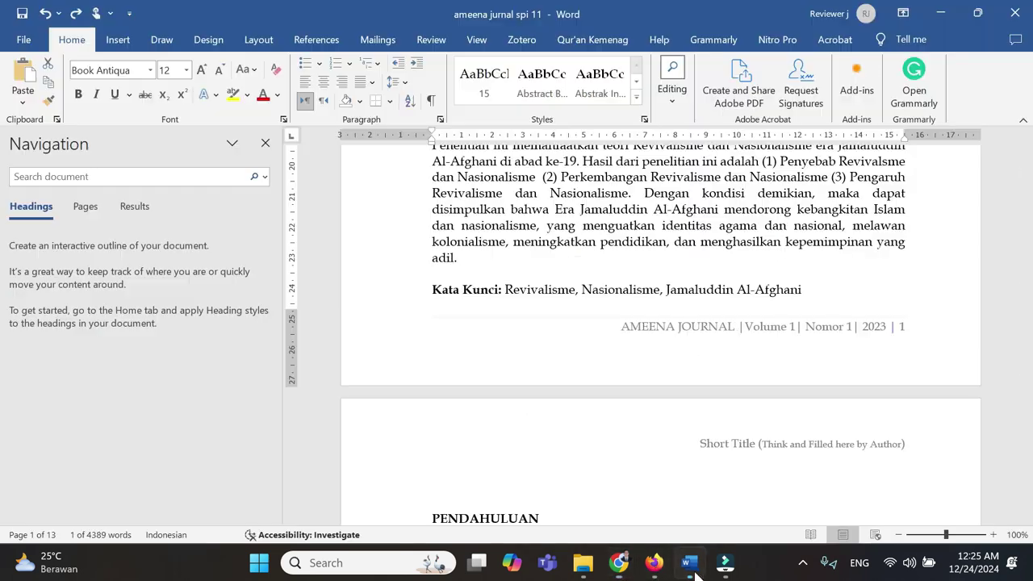
pyautogui.doubleClick(708, 291)
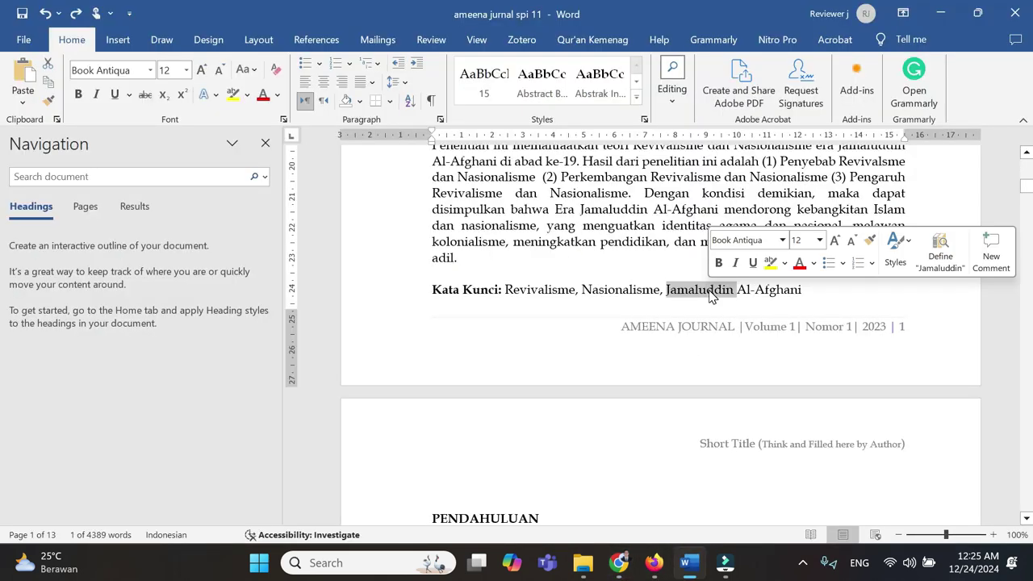
pyautogui.hotkey('shift', 'Right')
pyautogui.hotkey('shift', 'Right')
pyautogui.hotkey('shift', 'Right')
pyautogui.hotkey('shift', 'Right')
pyautogui.hotkey('shift', 'Right')
pyautogui.hotkey('shift', 'Right')
pyautogui.hotkey('shift', 'Right')
pyautogui.hotkey('shift', 'Right')
pyautogui.hotkey('shift', 'Right')
pyautogui.hotkey('shift', 'Right')
pyautogui.hotkey('shift', 'Right')
pyautogui.hotkey('ctrl', 'c')
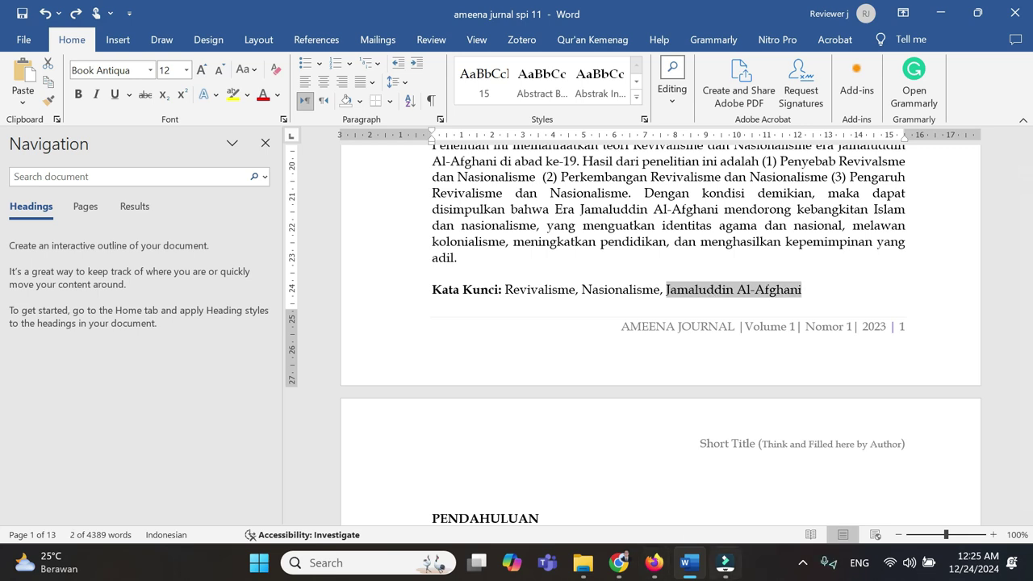
pyautogui.click(618, 562)
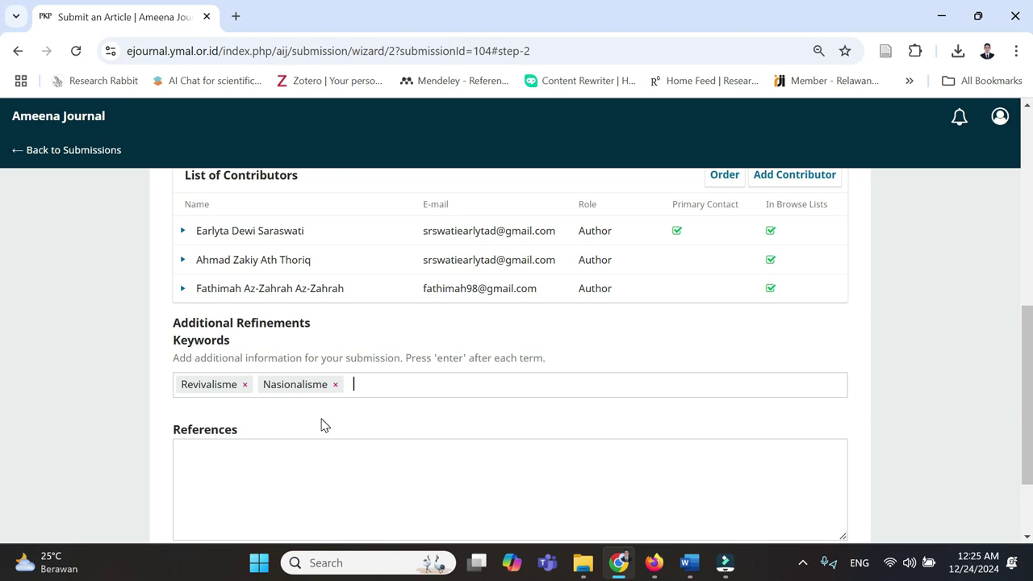
pyautogui.hotkey('ctrl', 'v')
pyautogui.press('Return')
pyautogui.scroll(-2, 331, 419)
pyautogui.click(364, 340)
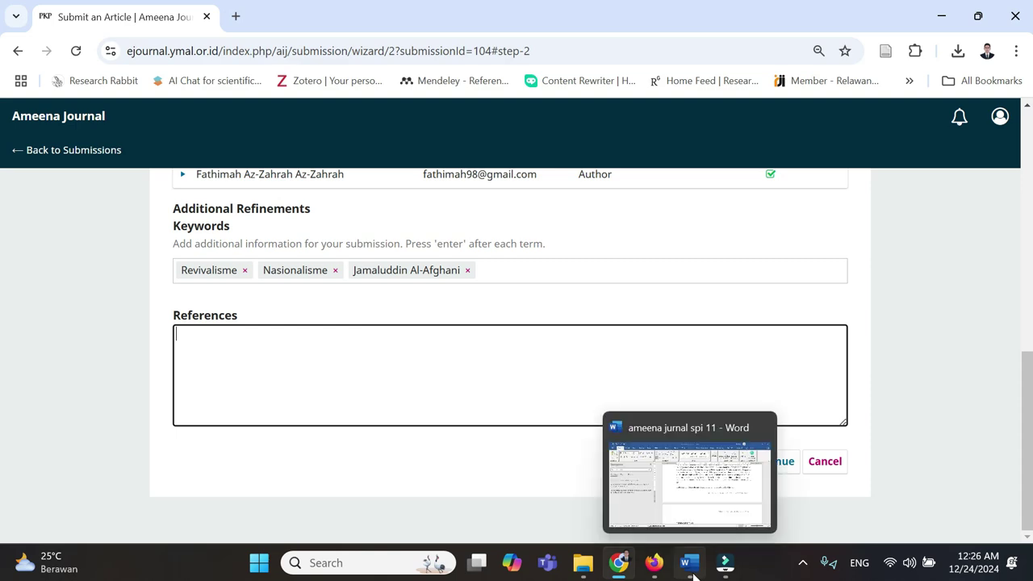
# - Put the Hamdan reference title in title case with 'dan' lowercase
pyautogui.click(726, 451)
pyautogui.moveTo(1025, 186); pyautogui.dragTo(1030, 480)
pyautogui.click(735, 229)
pyautogui.scroll(-2, 686, 323)
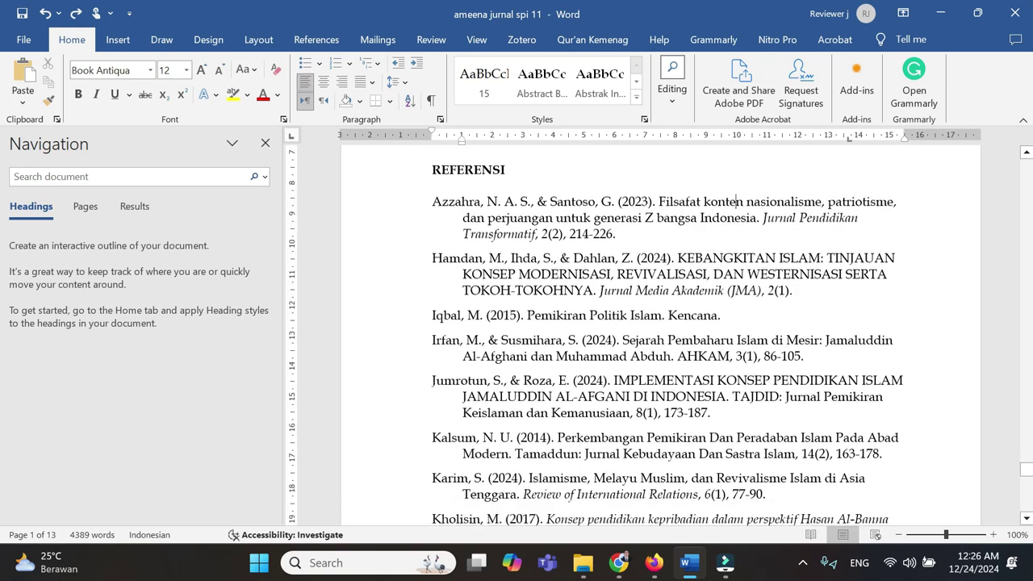
pyautogui.scroll(1, 645, 306)
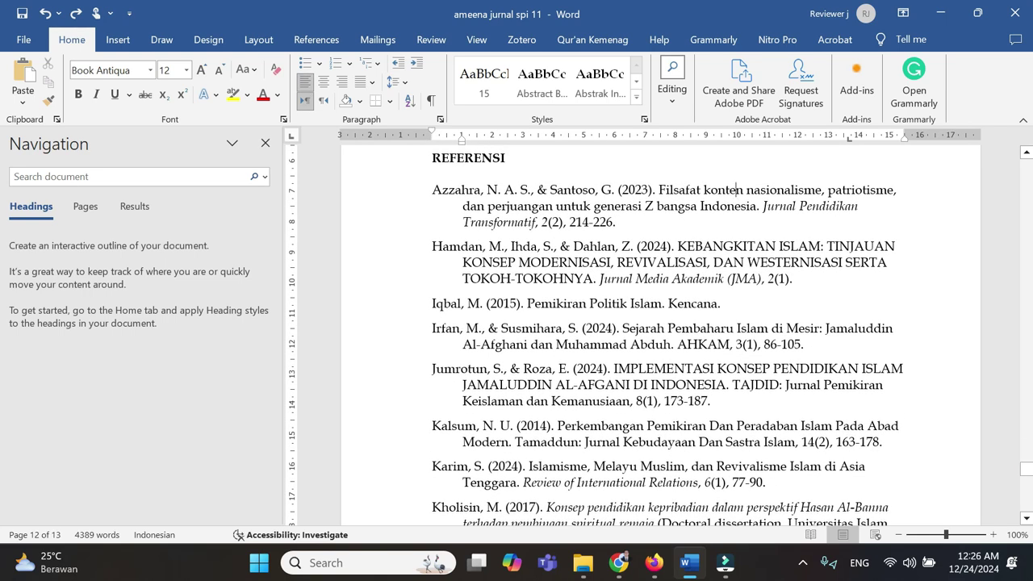
pyautogui.moveTo(677, 246); pyautogui.dragTo(593, 278)
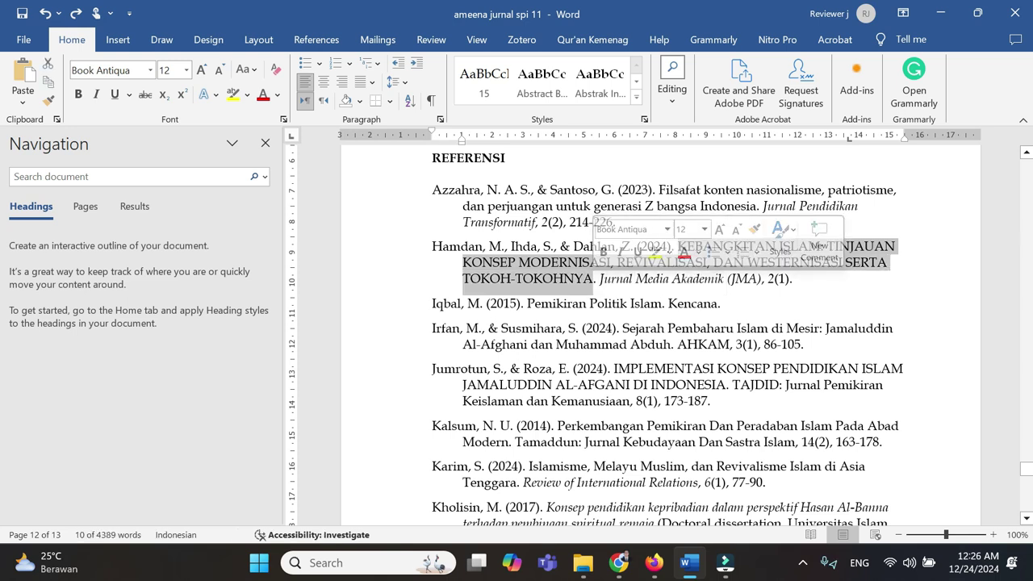
pyautogui.scroll(-2, 661, 323)
pyautogui.scroll(-1, 662, 335)
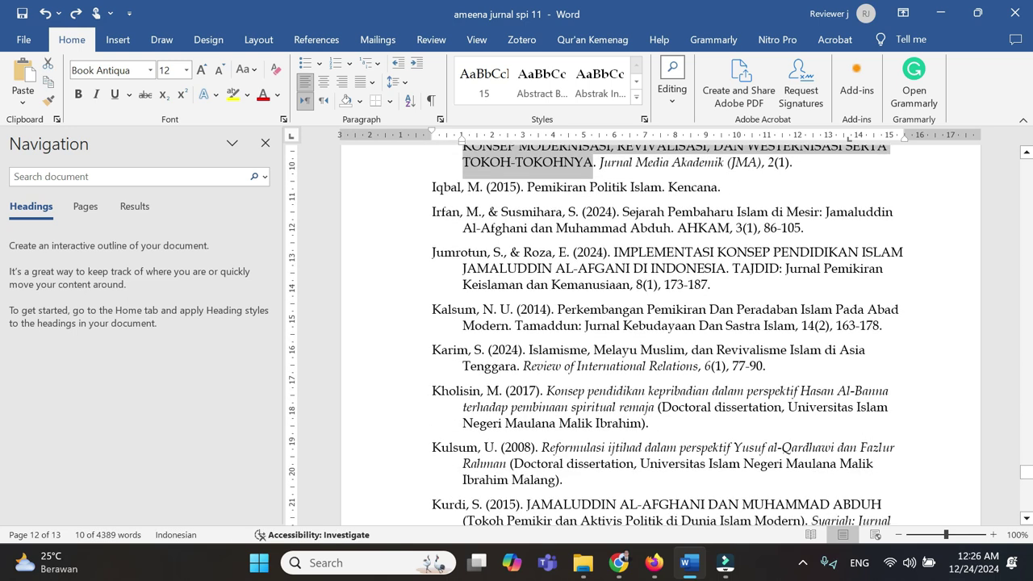
pyautogui.scroll(2, 662, 334)
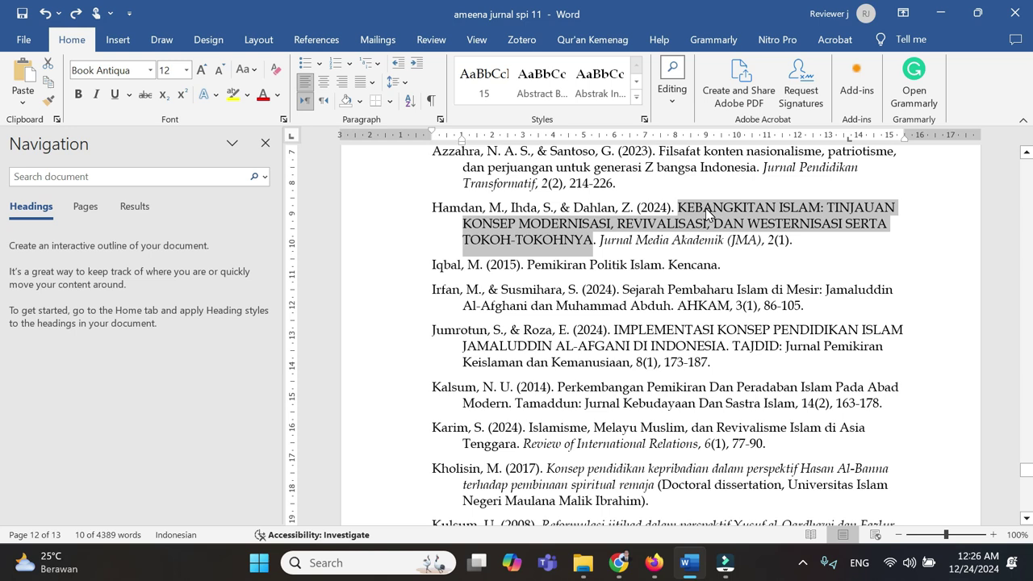
pyautogui.click(258, 75)
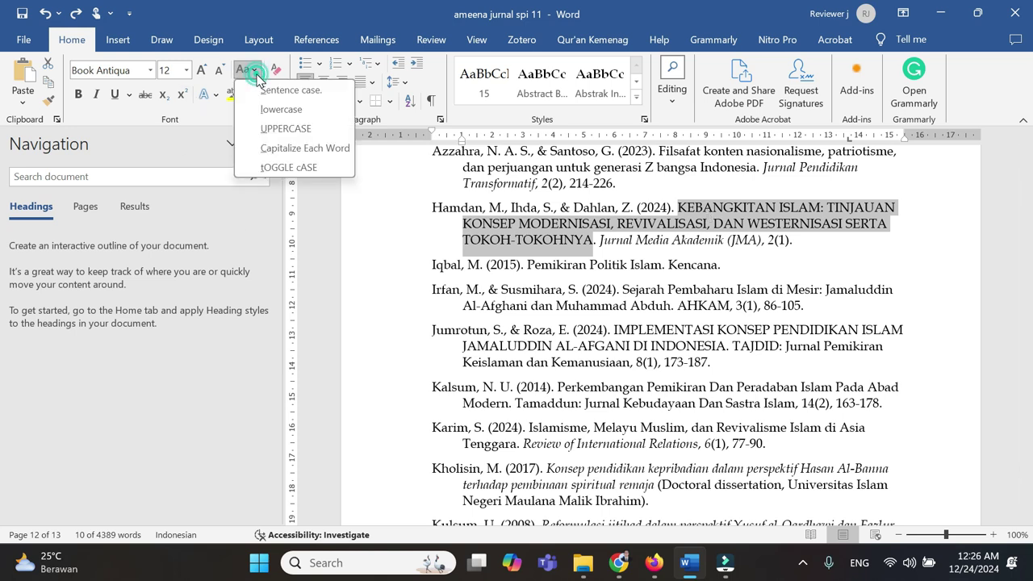
pyautogui.click(304, 154)
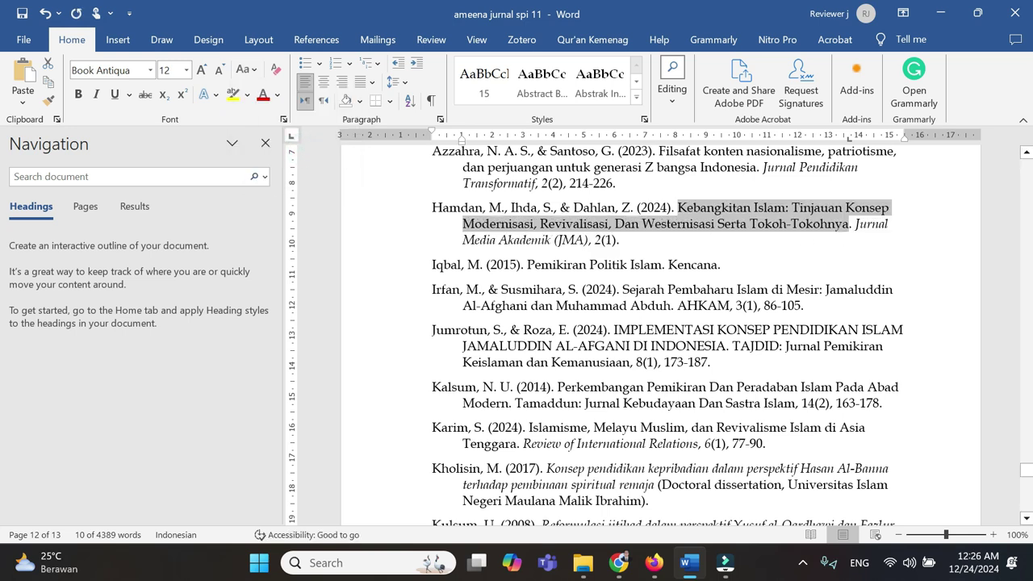
pyautogui.click(617, 223)
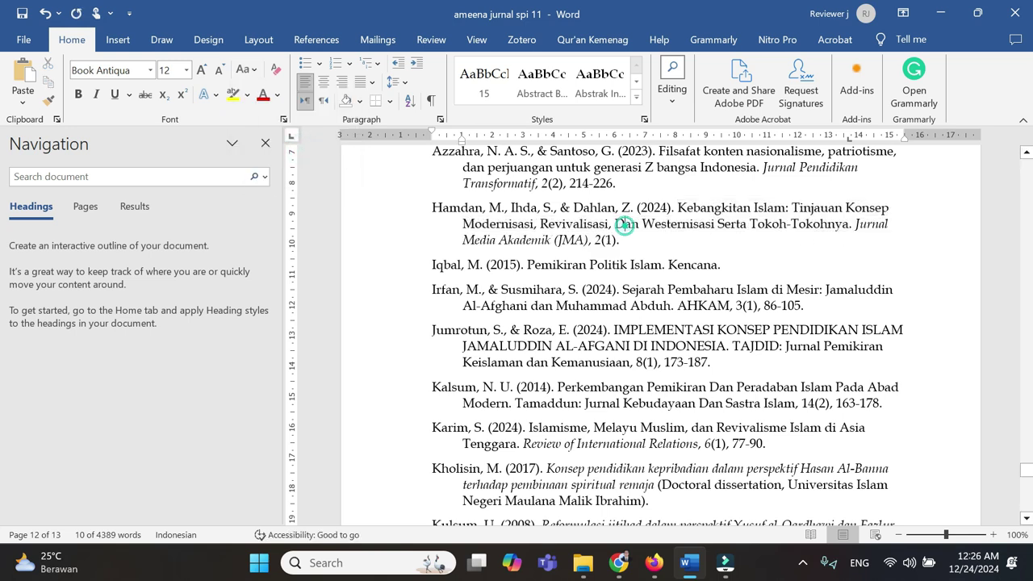
pyautogui.click(246, 69)
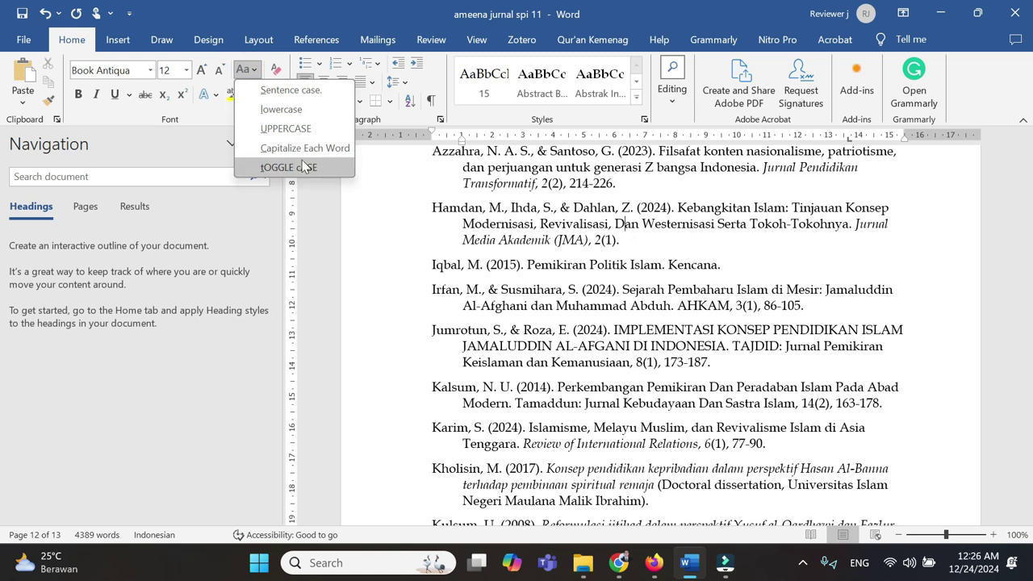
pyautogui.click(297, 113)
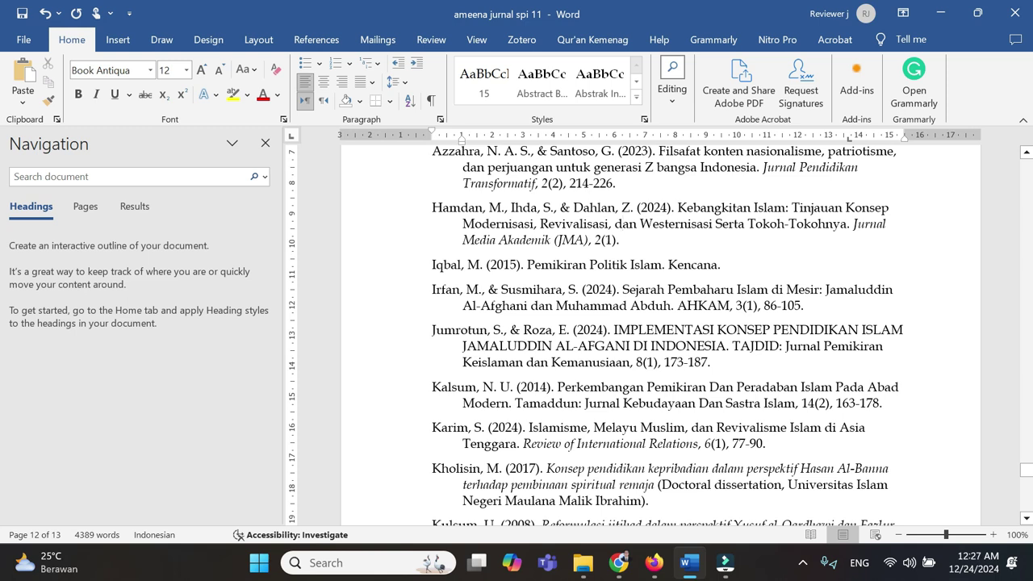
# - Convert the uppercase Jumrotun article title to title case
pyautogui.scroll(-2, 662, 335)
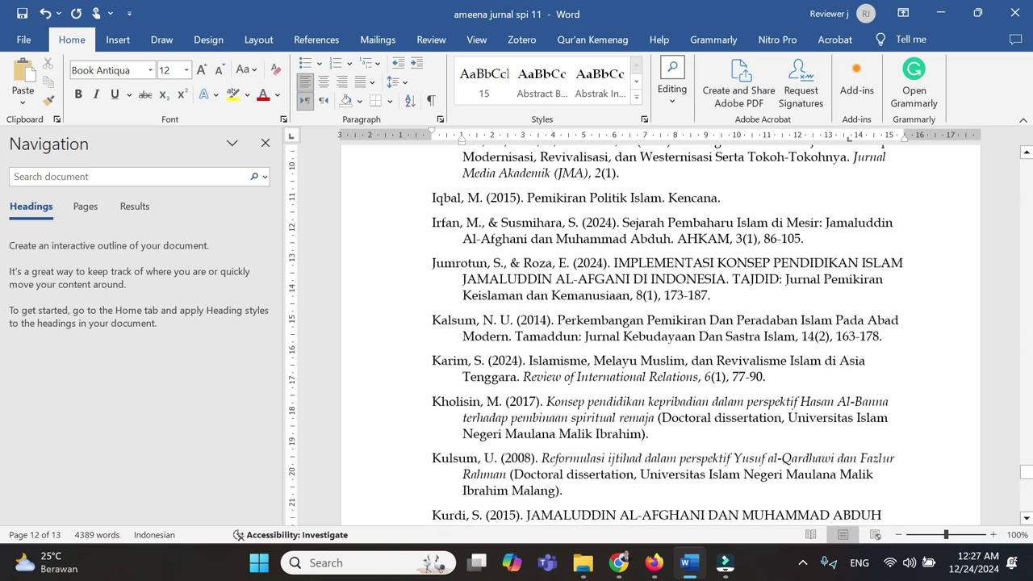
pyautogui.scroll(3, 662, 335)
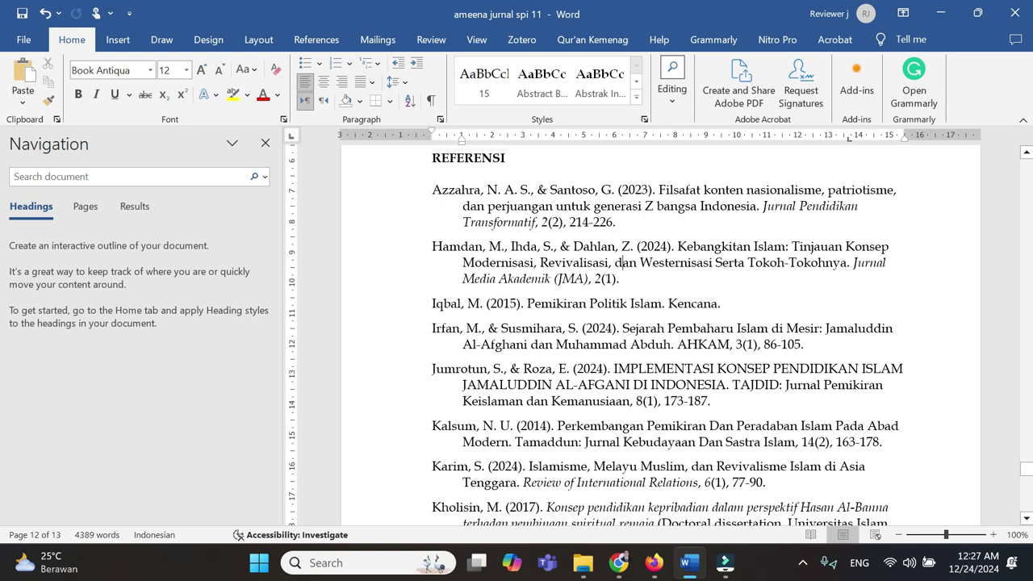
pyautogui.moveTo(614, 368); pyautogui.dragTo(724, 386)
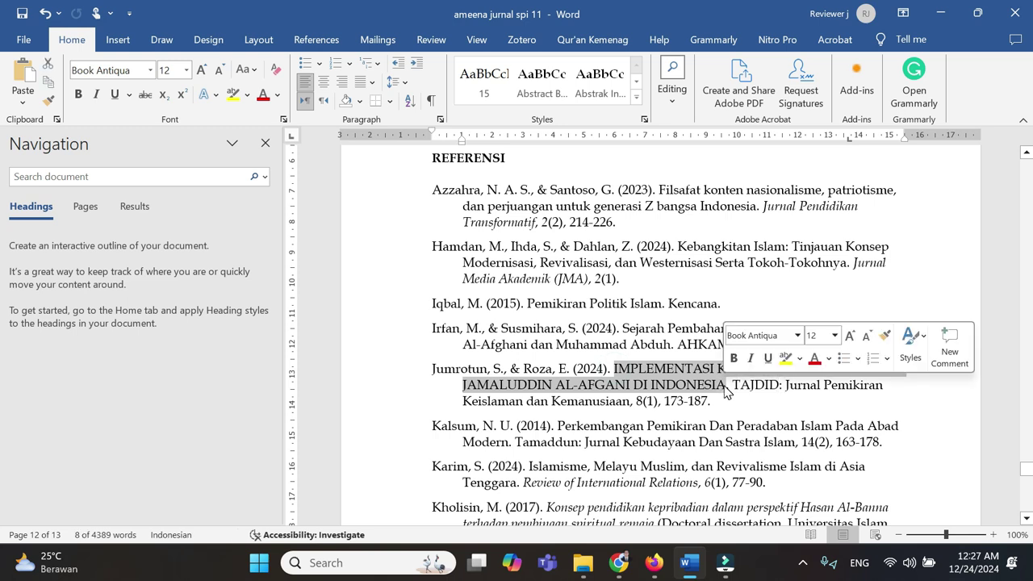
pyautogui.click(246, 69)
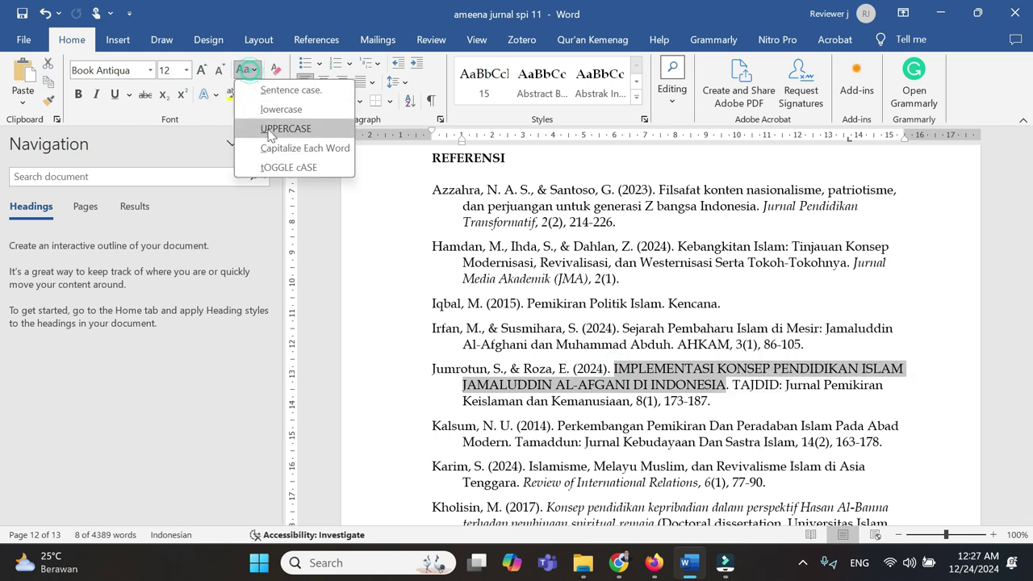
pyautogui.click(292, 148)
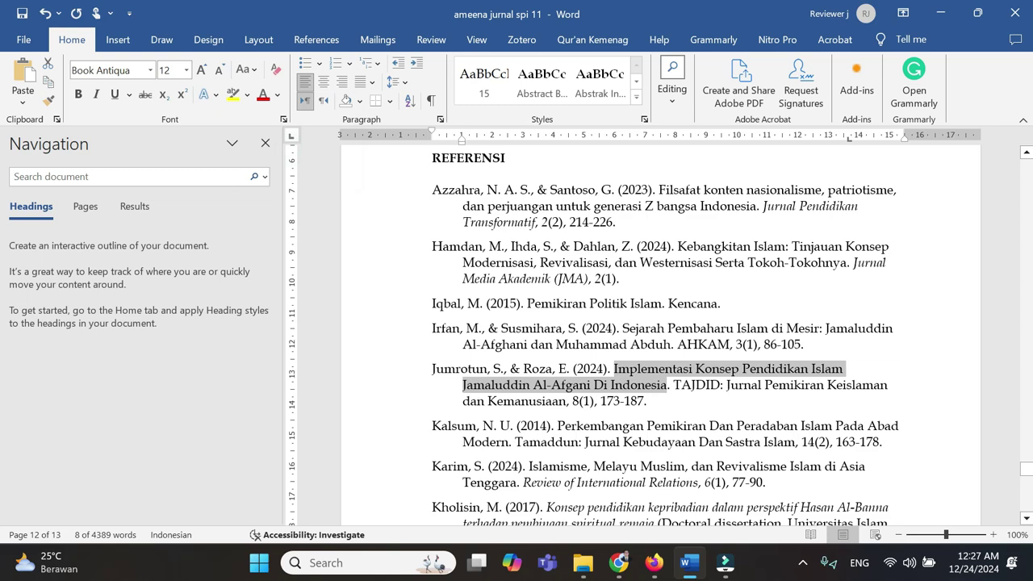
pyautogui.click(646, 401)
# - Copy the reference list from Azzahra to the end
pyautogui.moveTo(646, 401); pyautogui.dragTo(759, 364)
pyautogui.scroll(-10, 758, 365)
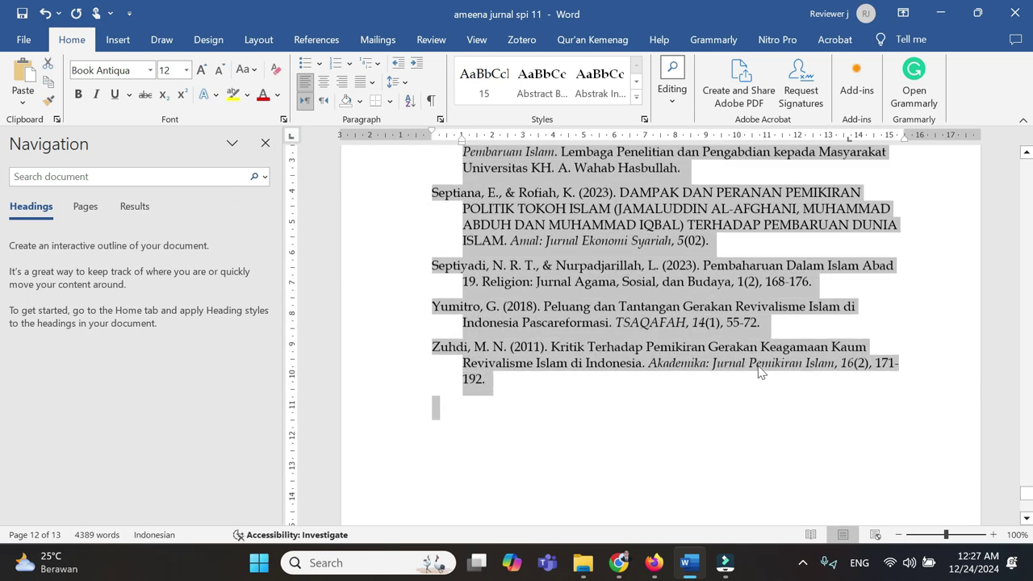
pyautogui.scroll(3, 758, 365)
pyautogui.rightClick(588, 261)
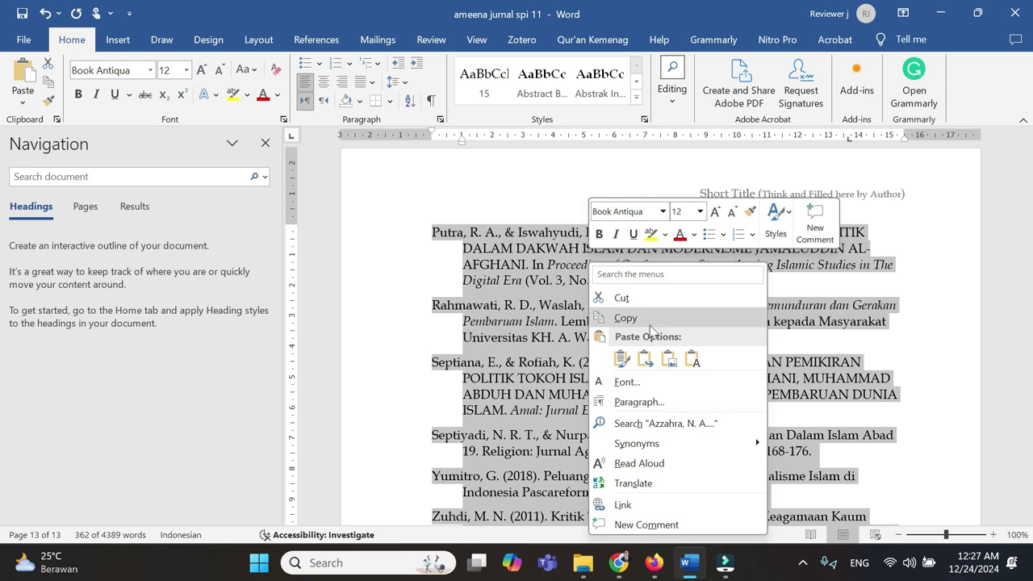
pyautogui.click(634, 318)
# - Paste the reference list into References, trim trailing blank lines, and save to reach Confirmation
pyautogui.click(623, 562)
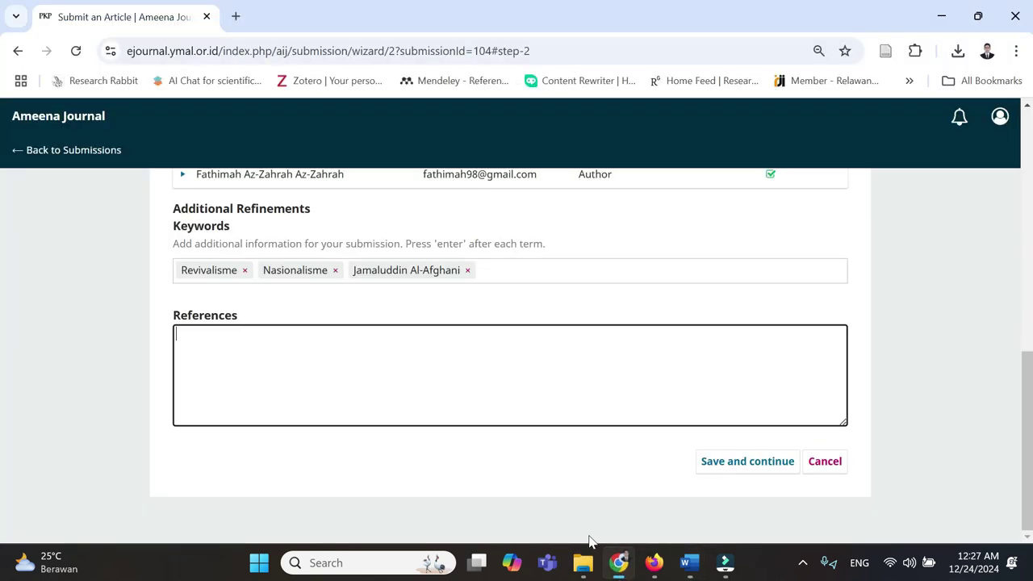
pyautogui.hotkey('ctrl', 'v')
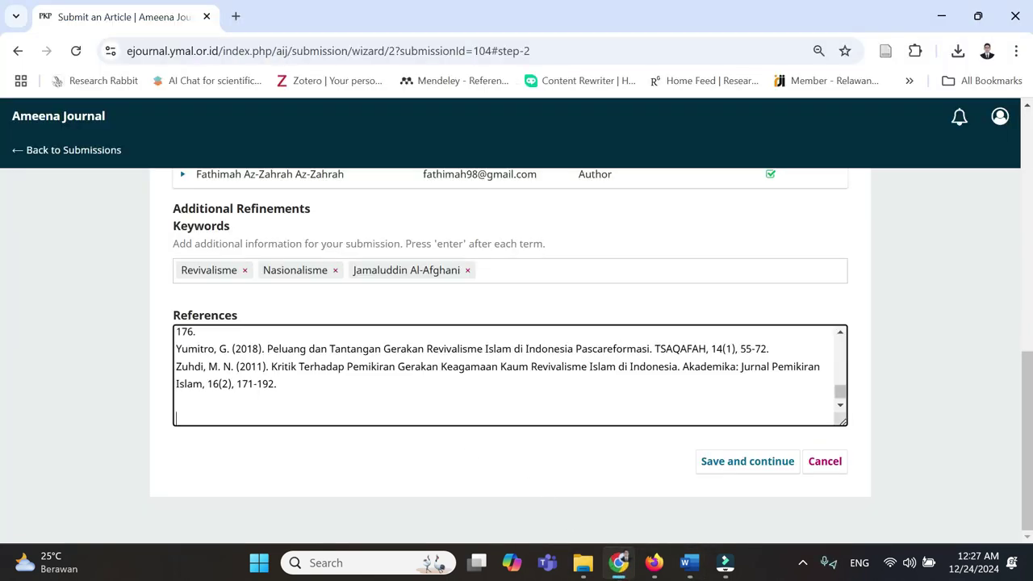
pyautogui.press('BackSpace')
pyautogui.press('BackSpace')
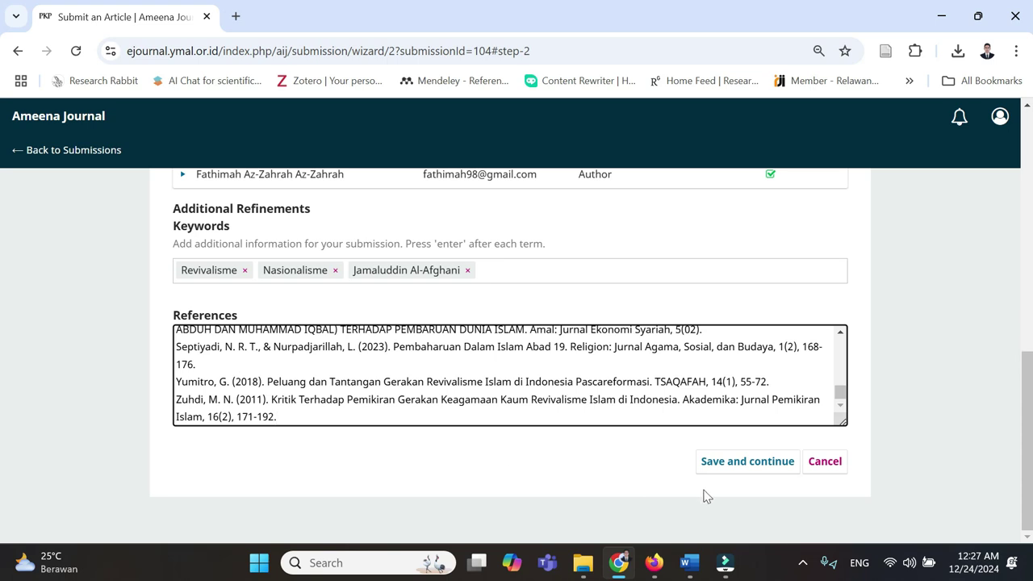
pyautogui.click(737, 472)
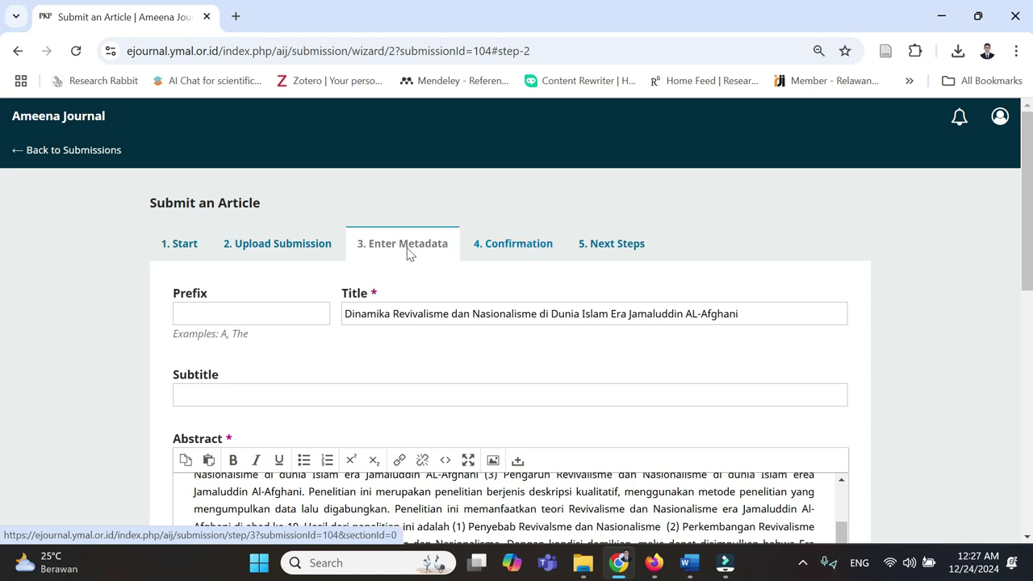
pyautogui.press('End')
pyautogui.click(748, 464)
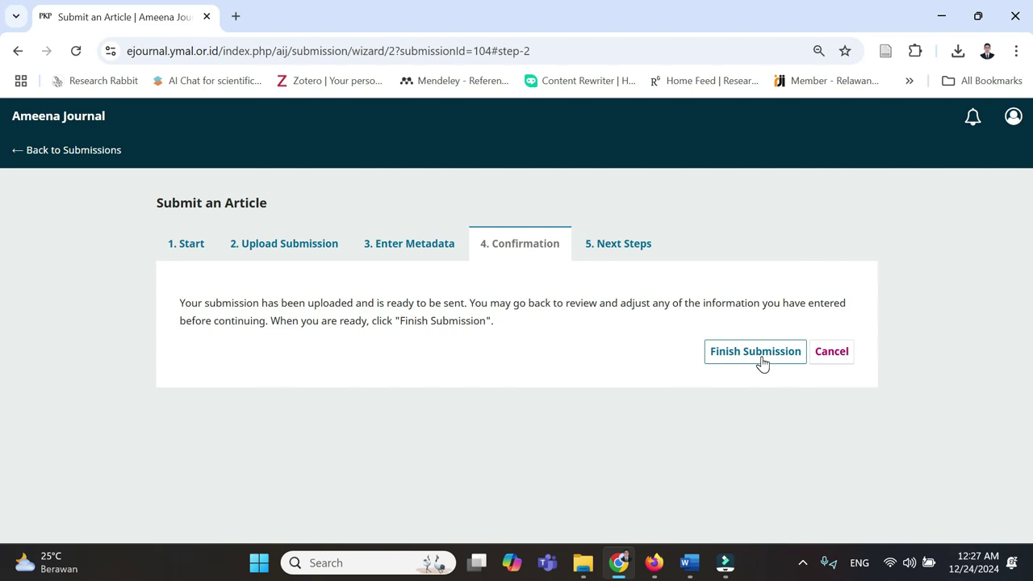
# - Finish and confirm the article submission, then review the Submission complete page
pyautogui.click(760, 356)
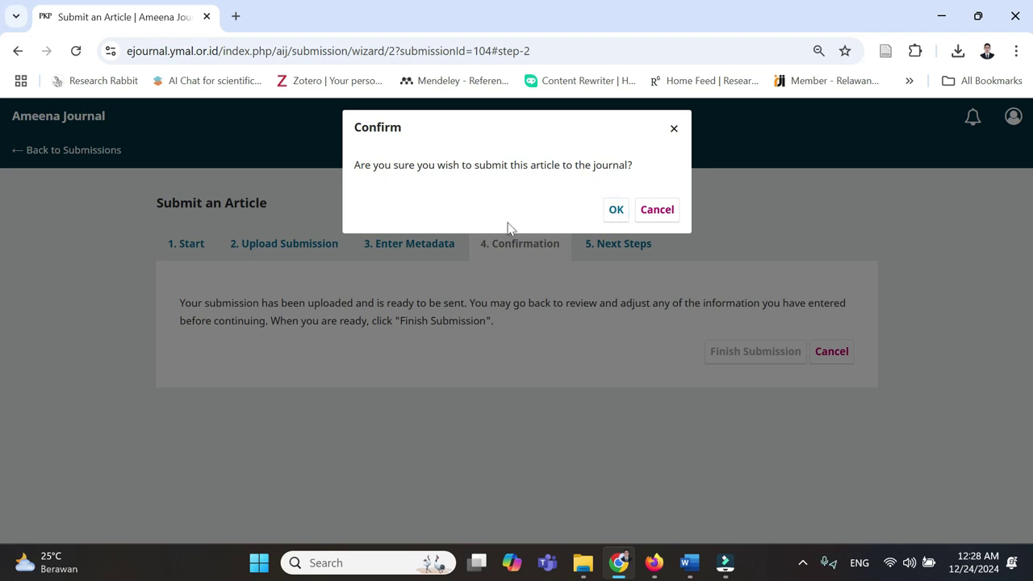
pyautogui.click(615, 211)
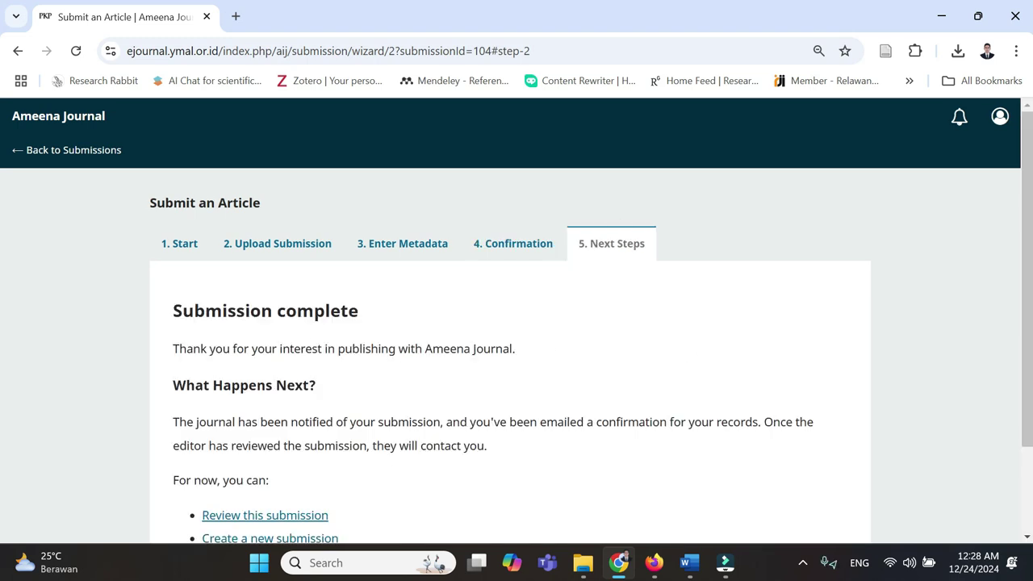
pyautogui.scroll(-2, 657, 359)
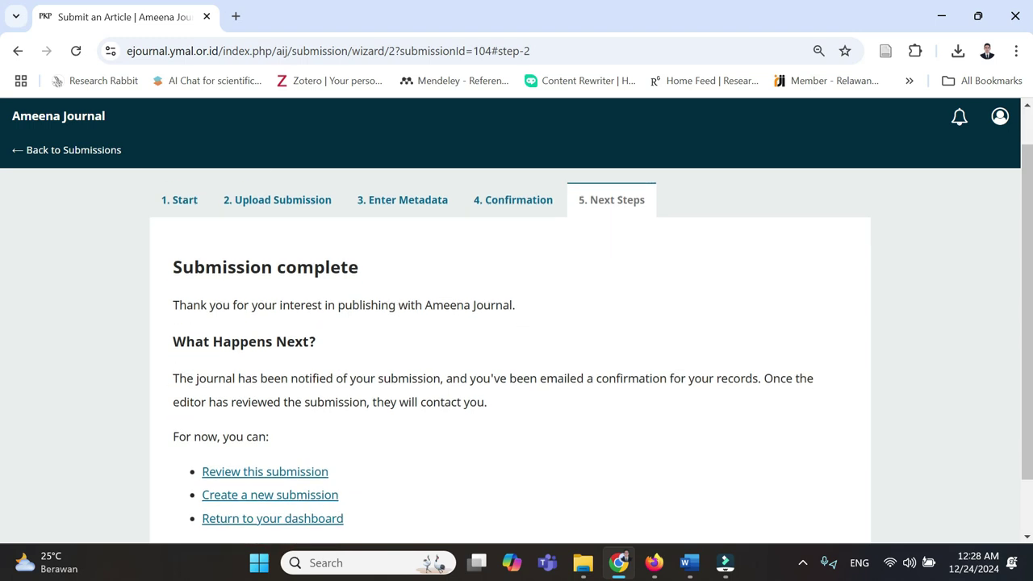
pyautogui.scroll(1, 593, 355)
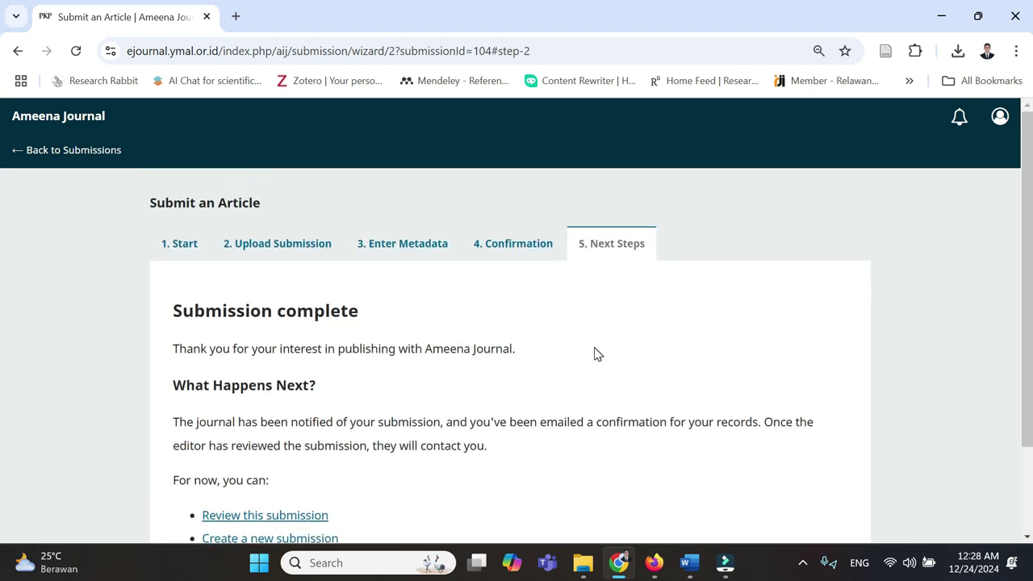
pyautogui.scroll(-1, 594, 352)
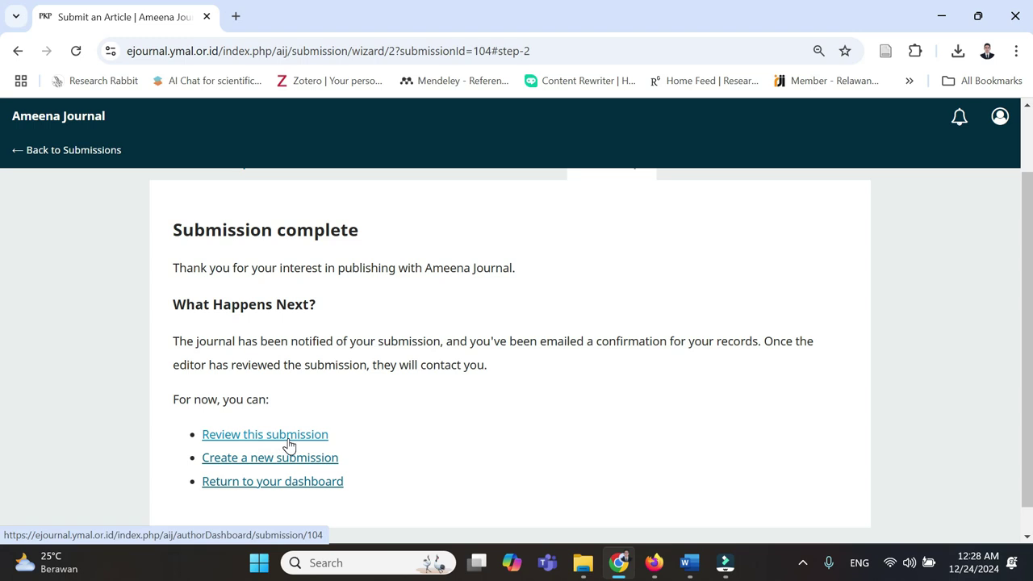
# - From the dashboard queue, open submission 104 to see ameena jurnal spi 11.docx listed
pyautogui.click(289, 484)
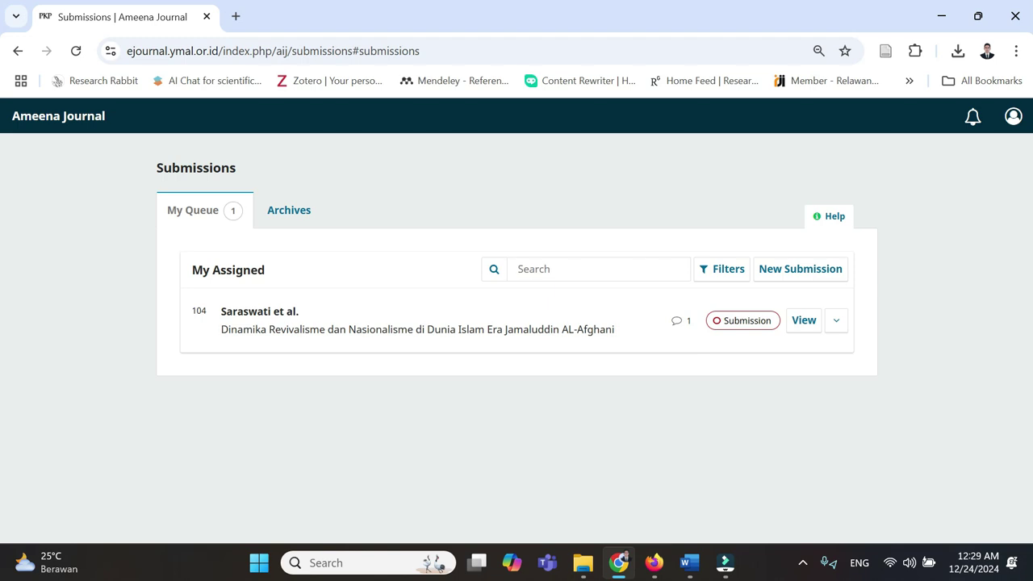
pyautogui.click(802, 328)
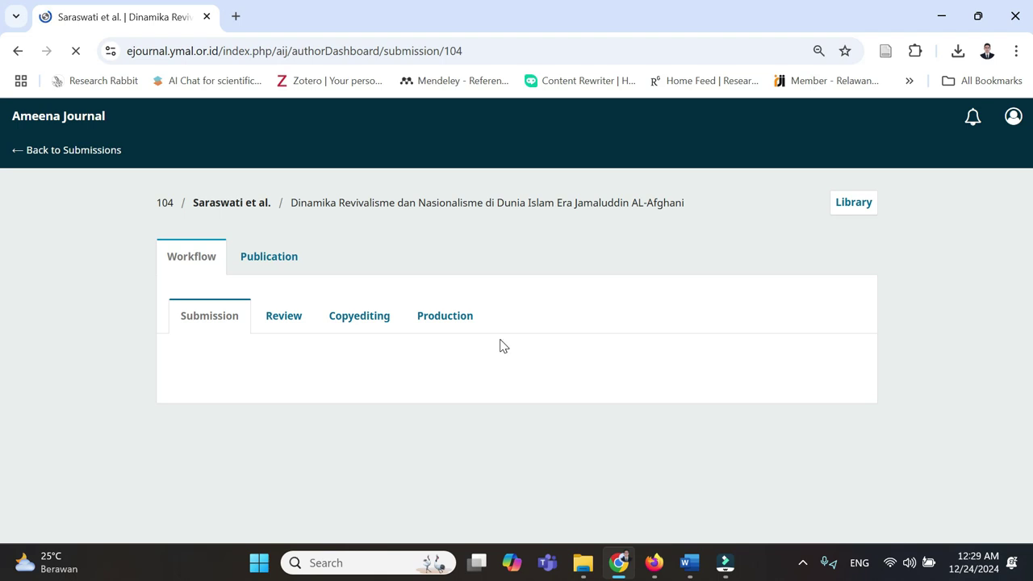
pyautogui.scroll(-2, 500, 346)
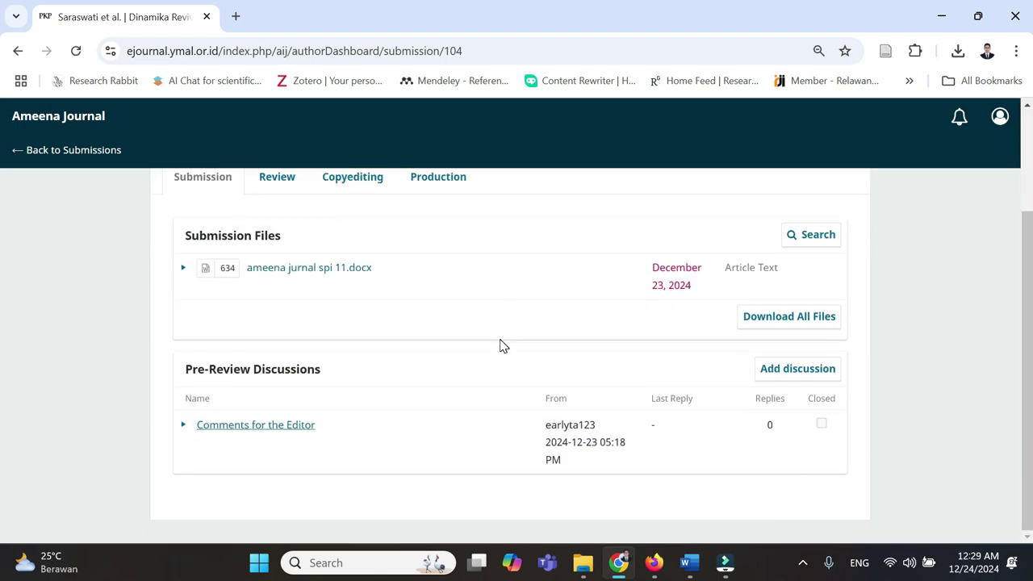
pyautogui.scroll(2, 509, 345)
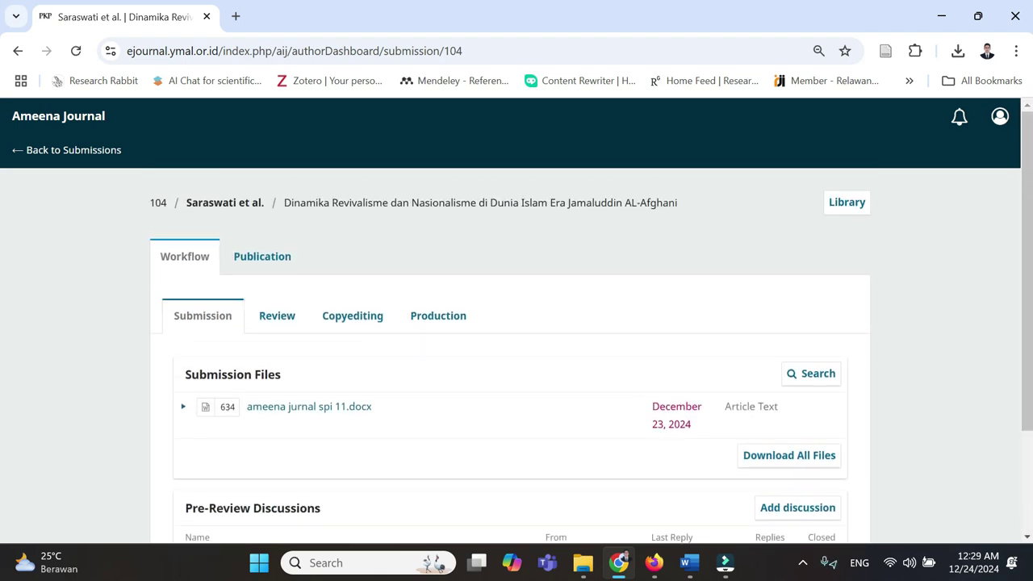